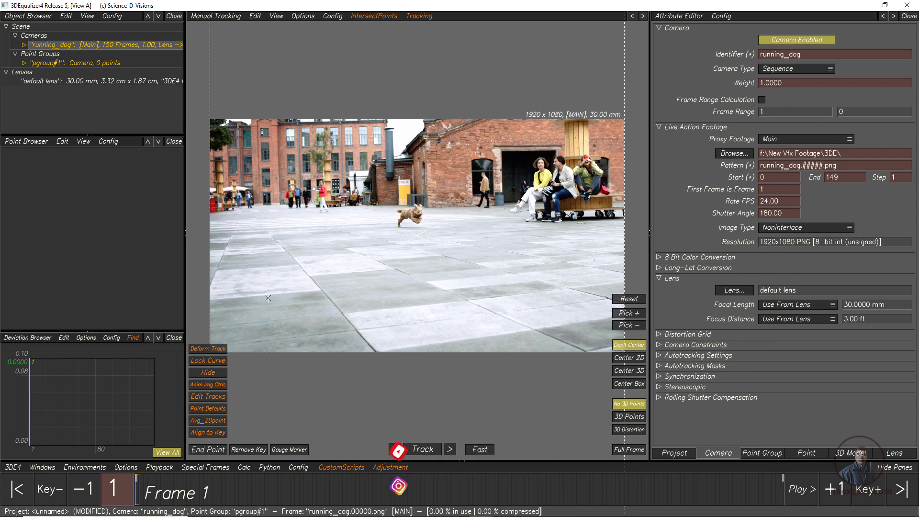
Export the buffer compression file for the running_dog footage.
{"action": "left_click", "coordinate": [159, 467]}
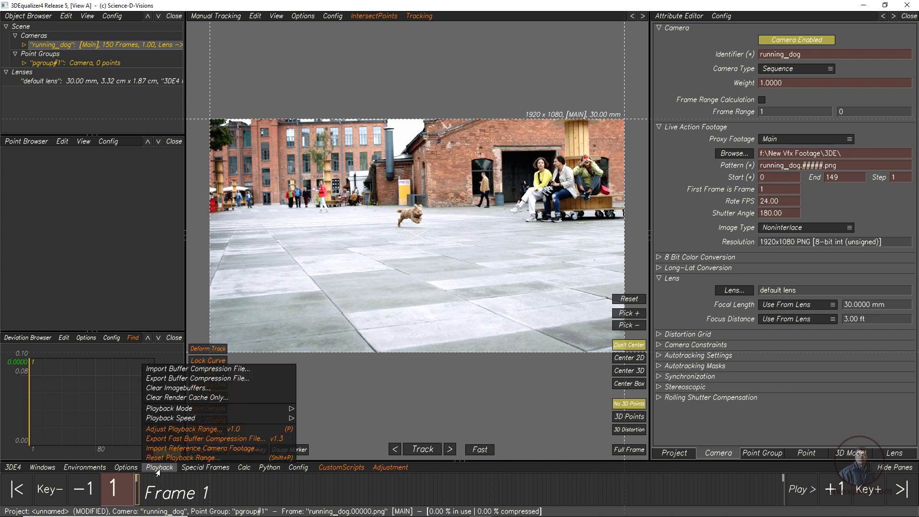
{"action": "left_click", "coordinate": [169, 379]}
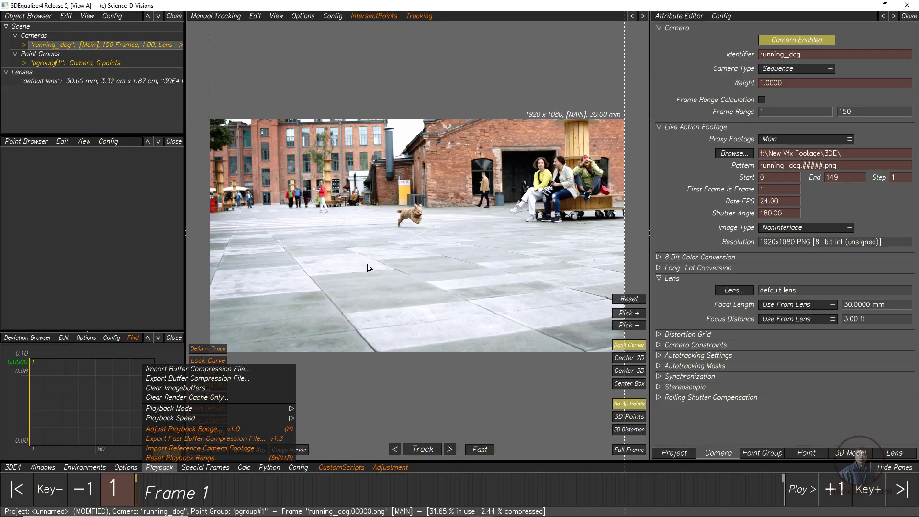
{"action": "left_click", "coordinate": [199, 370]}
{"action": "left_click", "coordinate": [151, 472]}
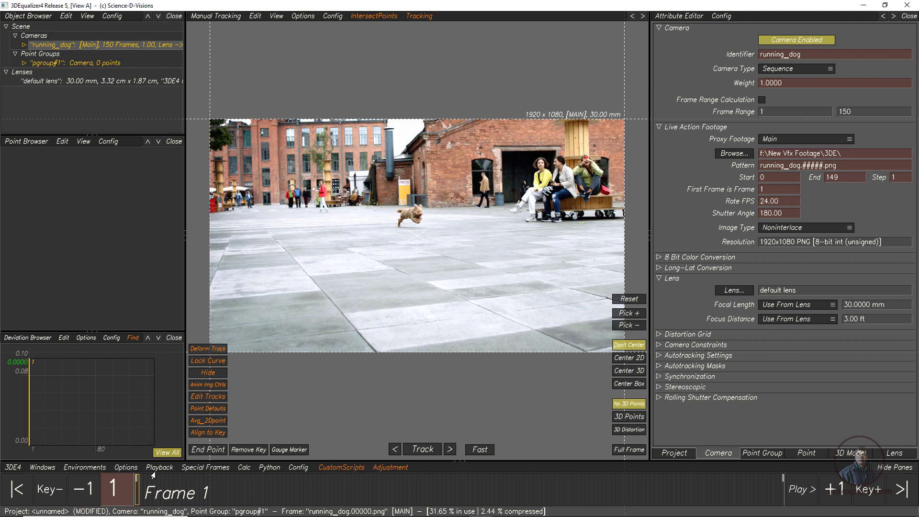
Play back the running_dog footage, stop it and return to the first frame.
{"action": "left_click", "coordinate": [795, 497]}
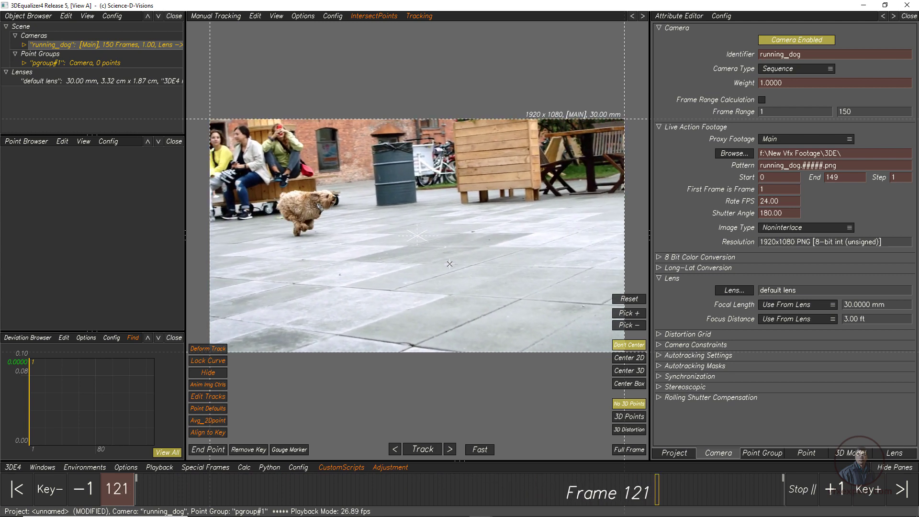
{"action": "left_click", "coordinate": [802, 489]}
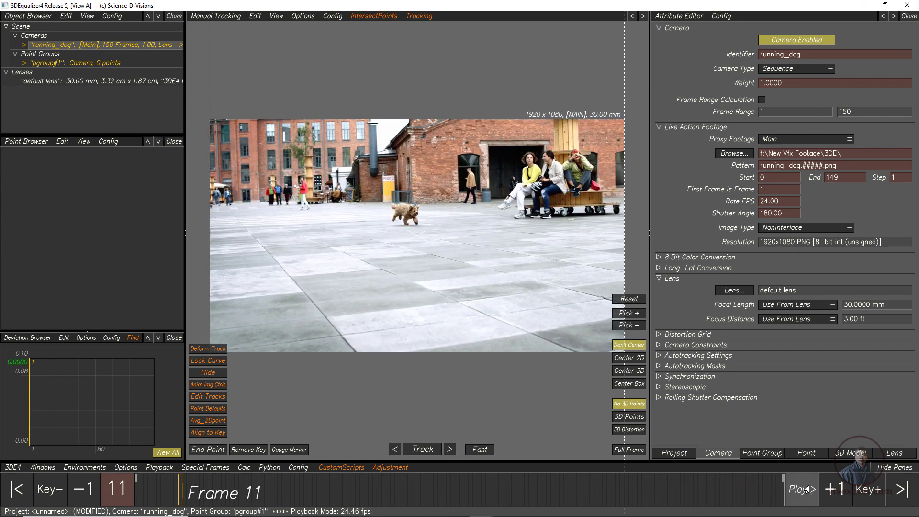
{"action": "left_click", "coordinate": [16, 489]}
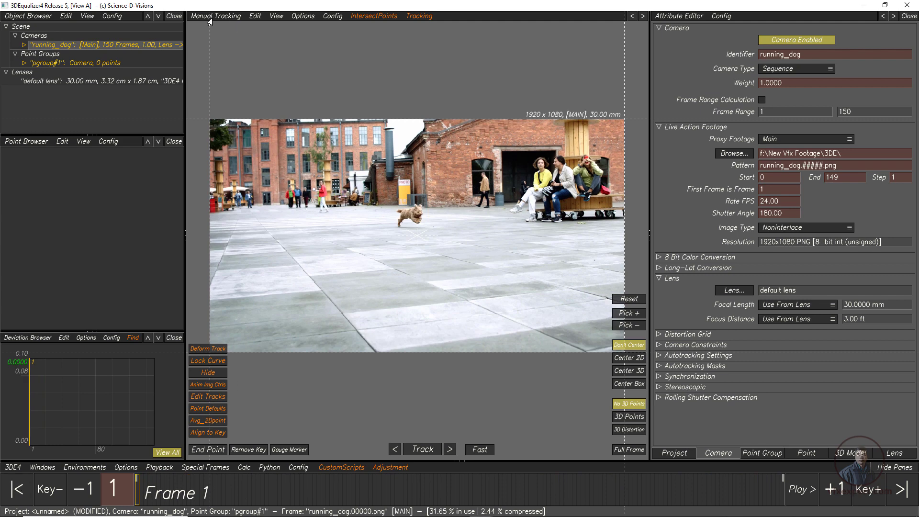
Switch to the Autotracking controls and set the camera's active points per frame to 100 150 in the autotracking settings.
{"action": "left_click", "coordinate": [224, 17]}
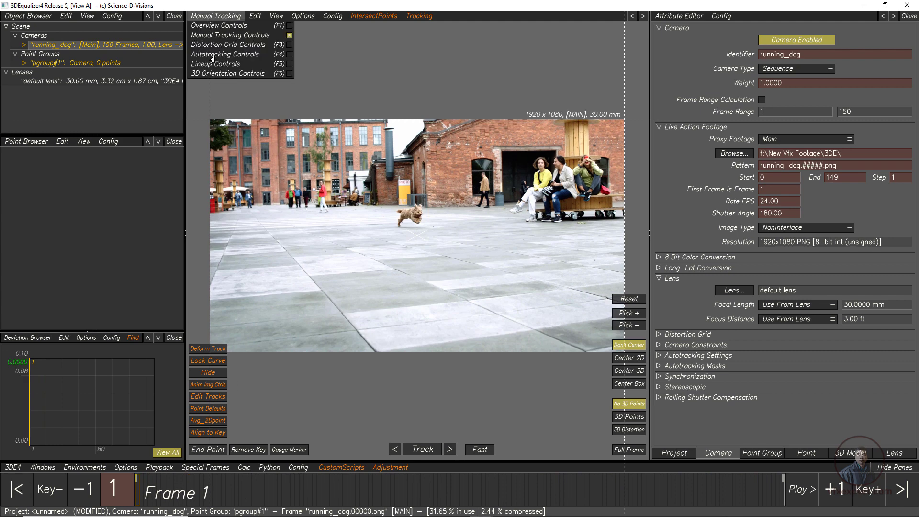
{"action": "left_click", "coordinate": [229, 55]}
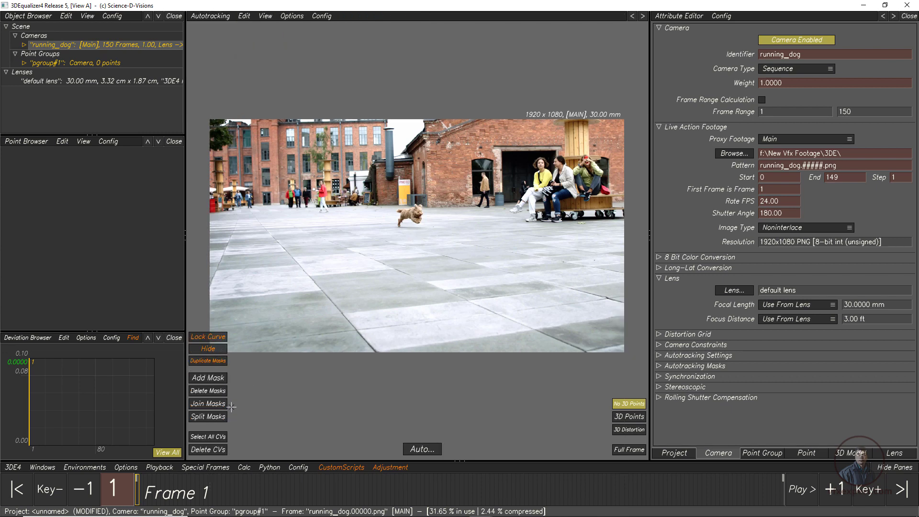
{"action": "left_click", "coordinate": [664, 357]}
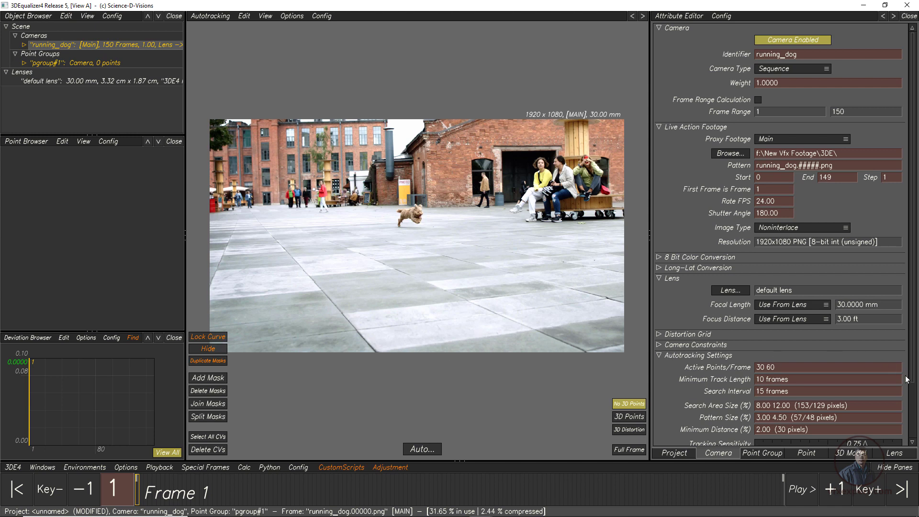
{"action": "scroll", "coordinate": [912, 382], "scroll_direction": "down", "scroll_amount": 3}
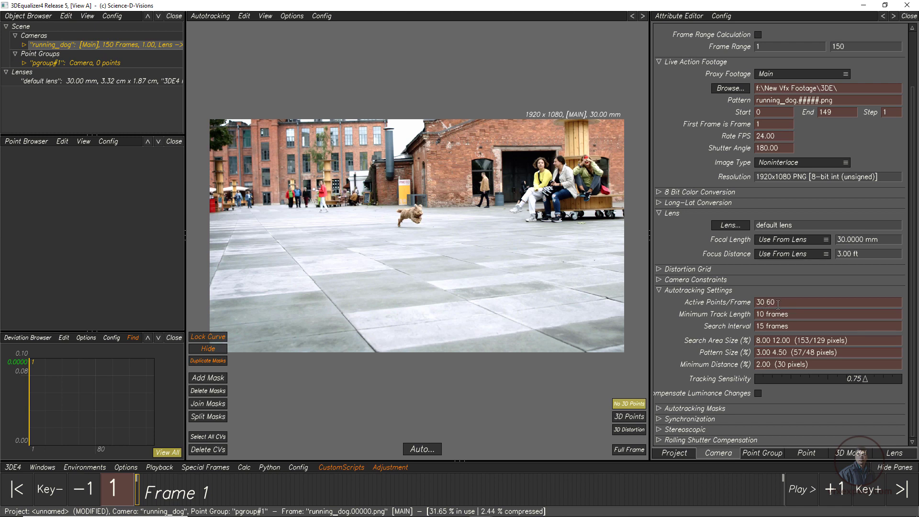
{"action": "left_click_drag", "start_coordinate": [780, 304], "coordinate": [739, 303]}
{"action": "type", "text": "10"}
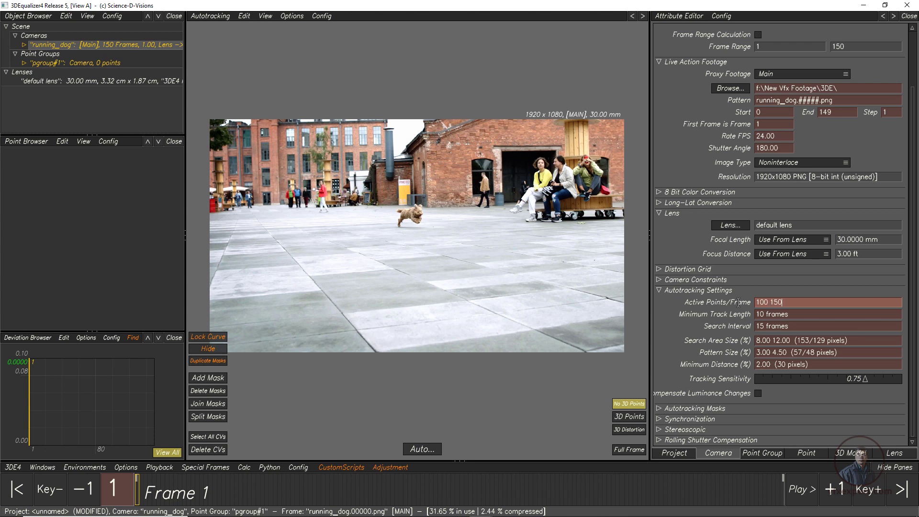
Set the autotracking minimum distance to 10%.
{"action": "left_click", "coordinate": [788, 315]}
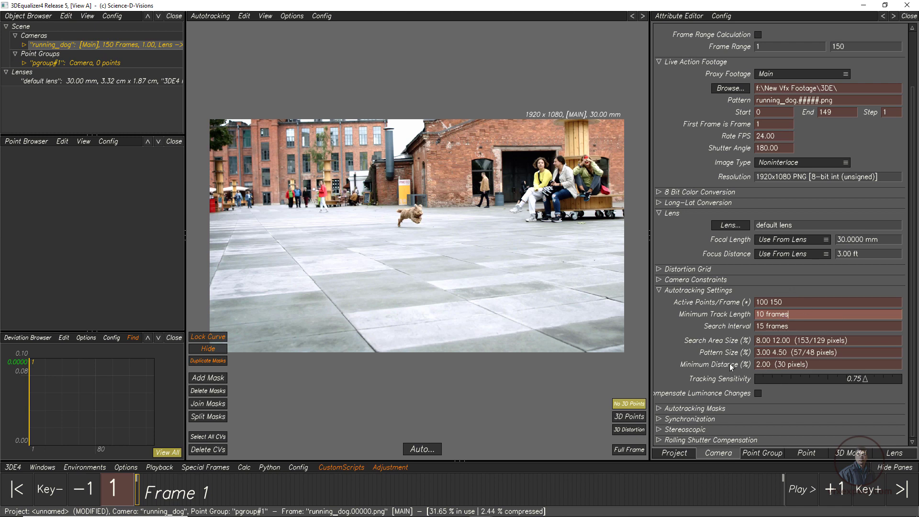
{"action": "left_click_drag", "start_coordinate": [772, 365], "coordinate": [753, 366]}
{"action": "type", "text": "10"}
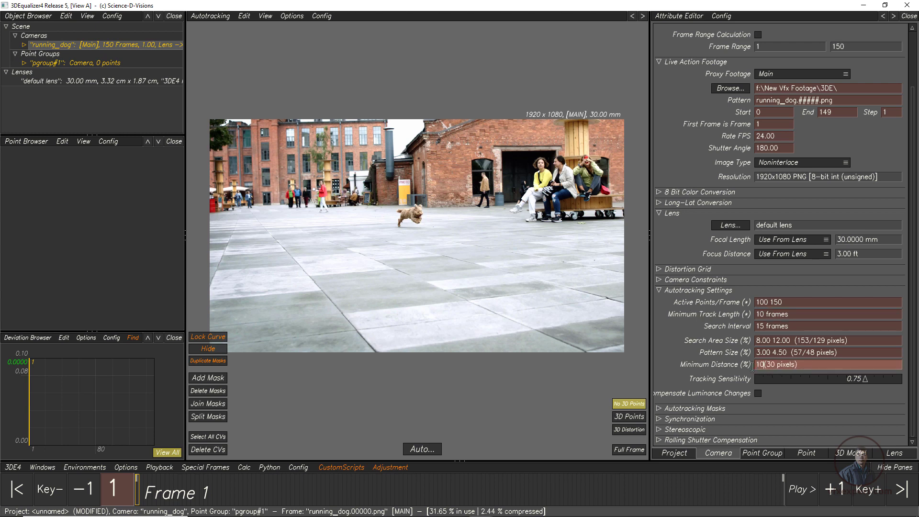
{"action": "key", "text": "Return"}
Set the tracking sensitivity to 0.74 and enable compensation of luminance changes.
{"action": "left_click_drag", "start_coordinate": [650, 369], "coordinate": [624, 369]}
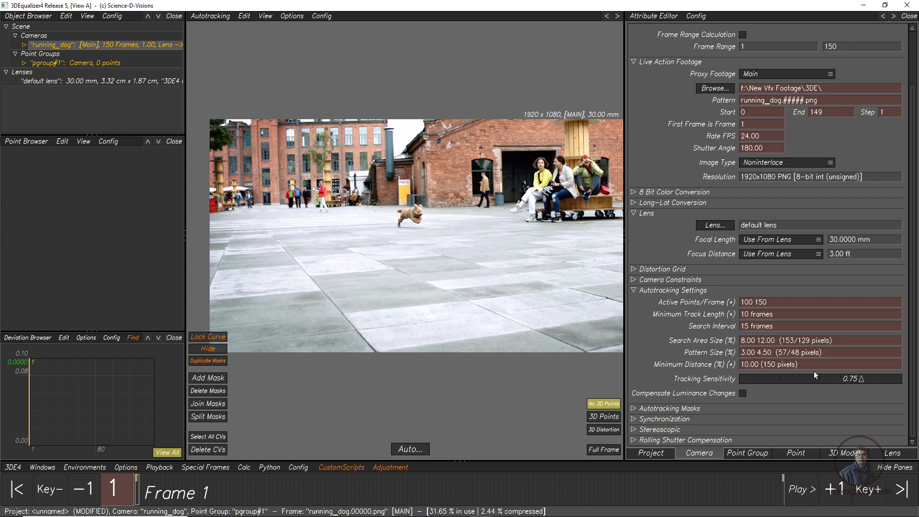
{"action": "left_click_drag", "start_coordinate": [860, 385], "coordinate": [859, 384]}
{"action": "left_click", "coordinate": [743, 394]}
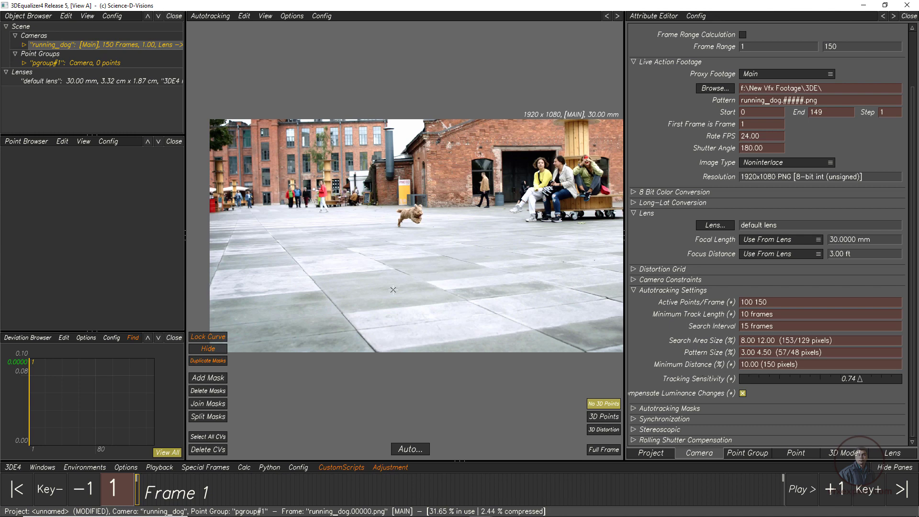
Scrub through the footage to examine how the dog moves, then return to frame 1.
{"action": "mouse_move", "coordinate": [140, 498]}
{"action": "left_mouse_down"}
{"action": "mouse_move", "coordinate": [365, 493]}
{"action": "mouse_move", "coordinate": [213, 493]}
{"action": "mouse_move", "coordinate": [375, 483]}
{"action": "mouse_move", "coordinate": [522, 493]}
{"action": "left_mouse_up"}
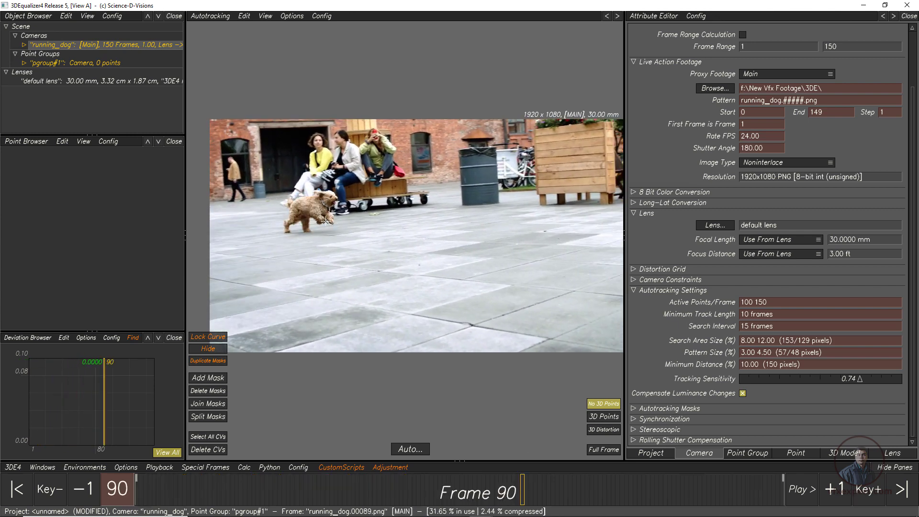
{"action": "mouse_move", "coordinate": [516, 501]}
{"action": "left_mouse_down"}
{"action": "mouse_move", "coordinate": [151, 483]}
{"action": "mouse_move", "coordinate": [778, 489]}
{"action": "mouse_move", "coordinate": [653, 488]}
{"action": "mouse_move", "coordinate": [761, 488]}
{"action": "left_mouse_up"}
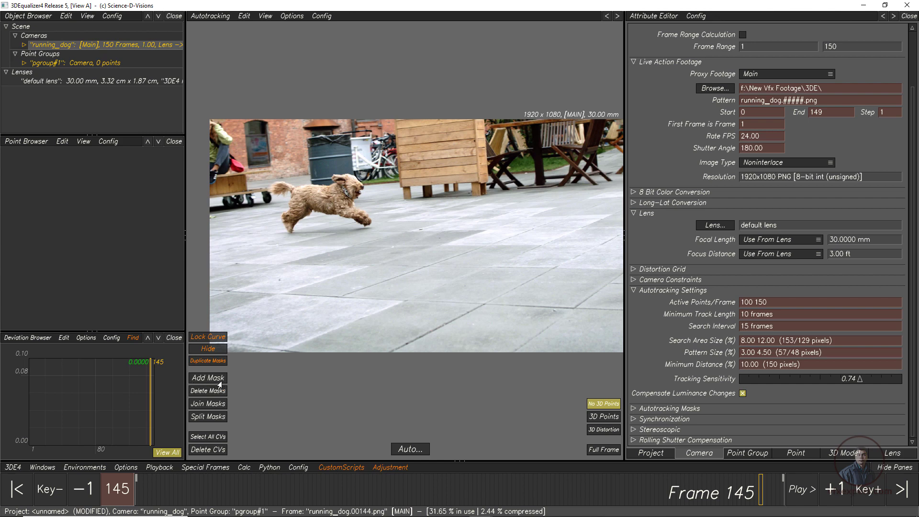
{"action": "left_click_drag", "start_coordinate": [179, 489], "coordinate": [137, 489]}
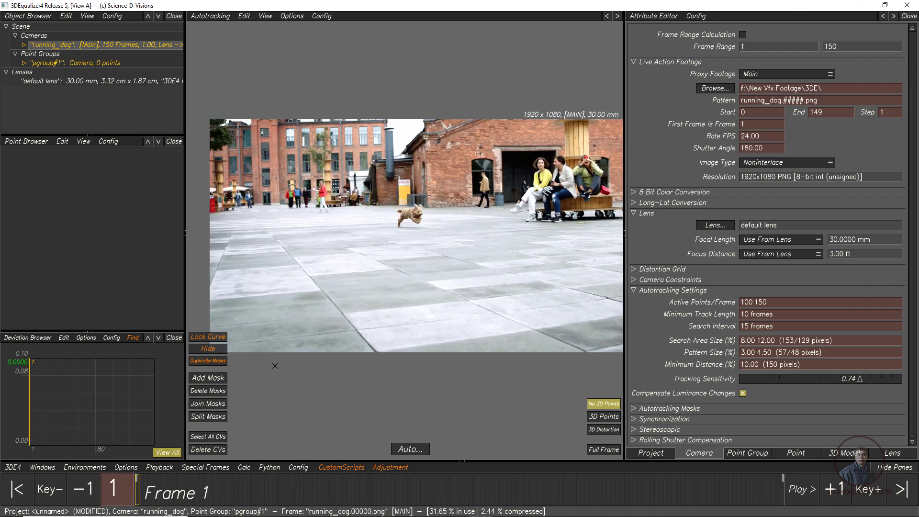
Add an autotracking mask at frame 1 and shape its three points closely around the dog.
{"action": "left_click", "coordinate": [208, 377]}
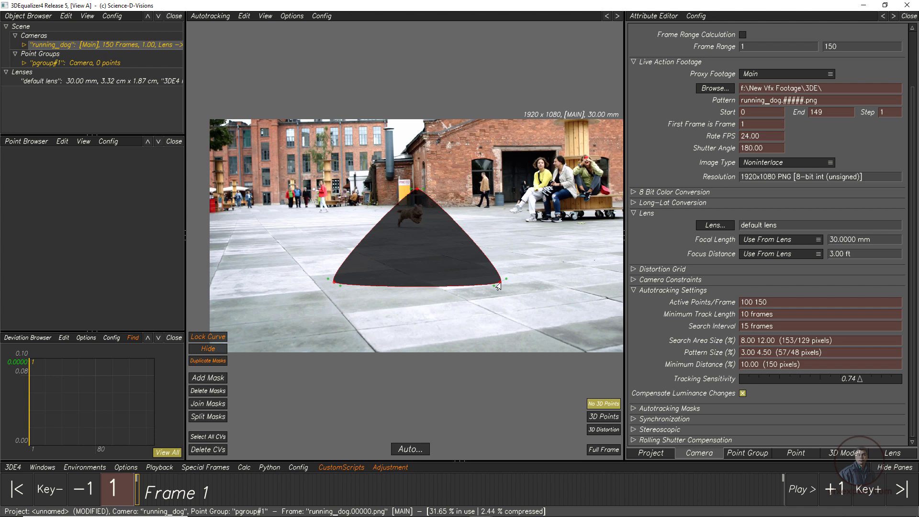
{"action": "left_click_drag", "start_coordinate": [498, 286], "coordinate": [435, 233]}
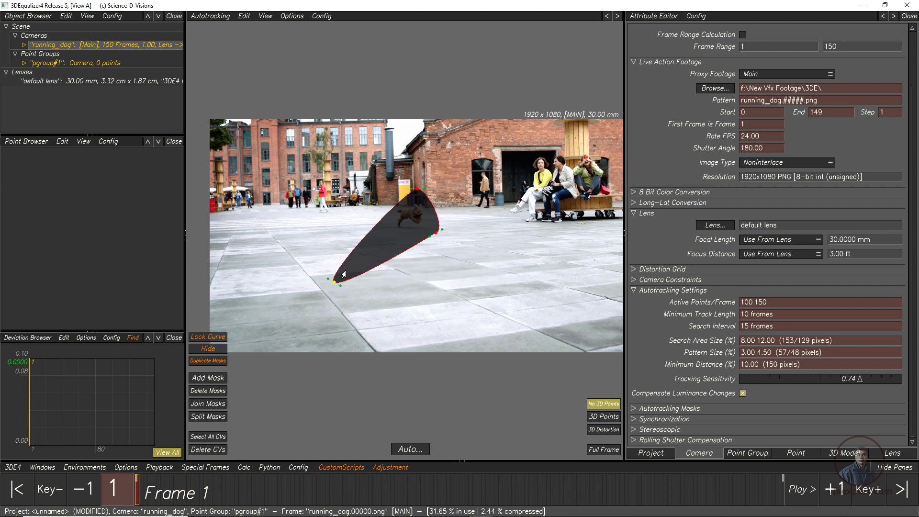
{"action": "left_click_drag", "start_coordinate": [343, 274], "coordinate": [441, 239]}
{"action": "right_click_drag", "start_coordinate": [397, 253], "coordinate": [476, 288]}
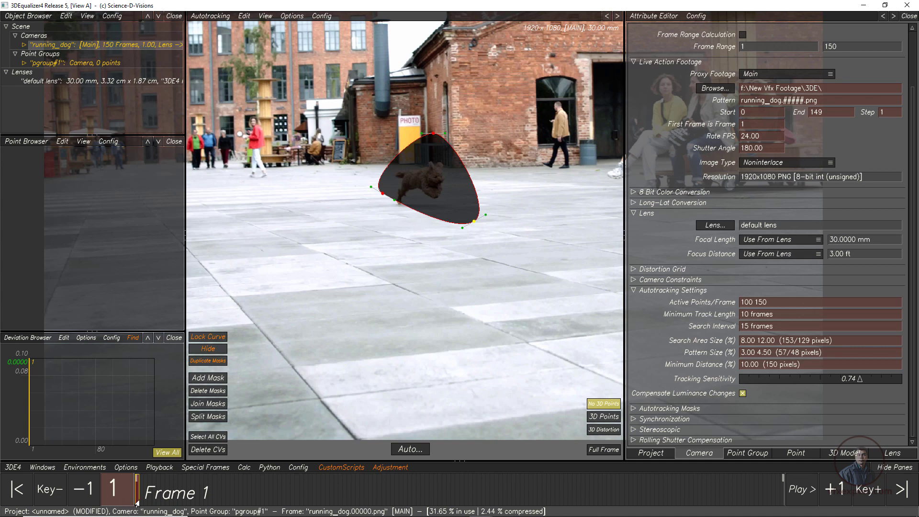
Go to frame 31, select all mask points and move the mask over the dog.
{"action": "left_click_drag", "start_coordinate": [138, 503], "coordinate": [265, 483]}
{"action": "left_click", "coordinate": [210, 437]}
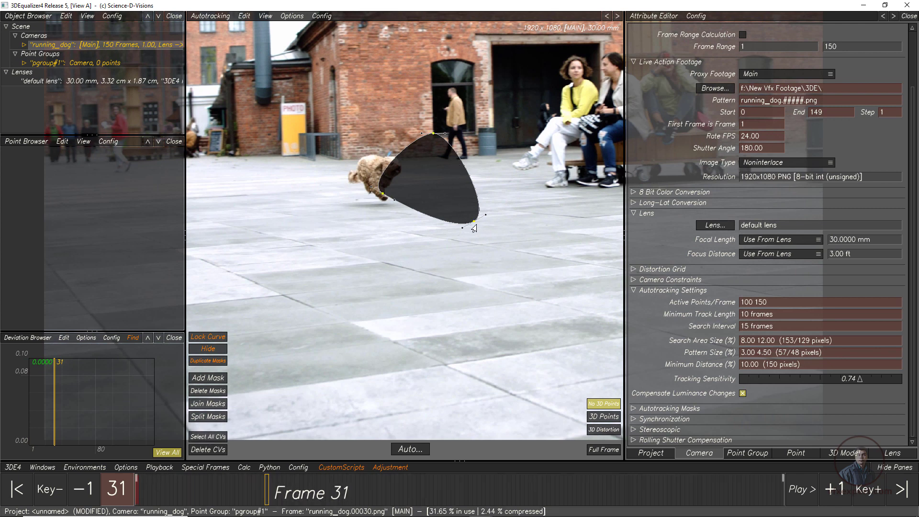
{"action": "left_click_drag", "start_coordinate": [472, 224], "coordinate": [405, 210]}
Move the mask onto the dog at frame 68 and reshape it to cover the whole body.
{"action": "left_click_drag", "start_coordinate": [266, 493], "coordinate": [427, 493]}
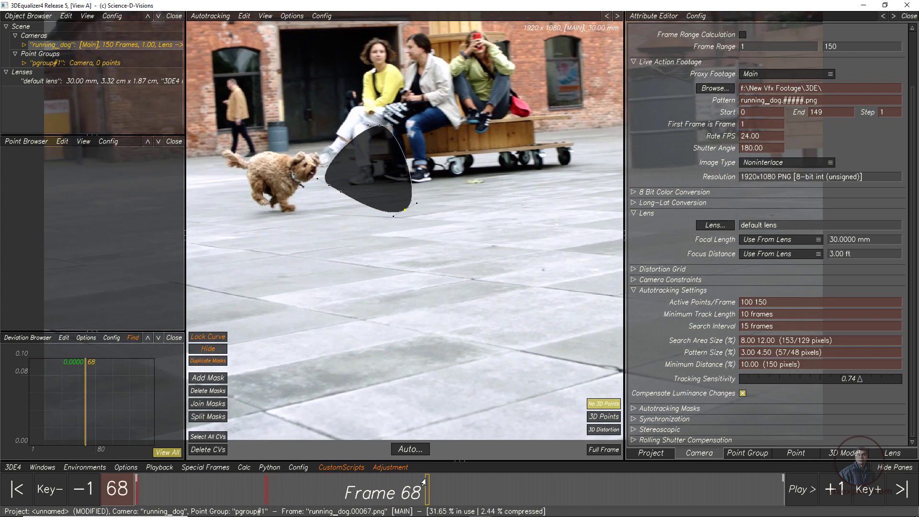
{"action": "left_click", "coordinate": [208, 436]}
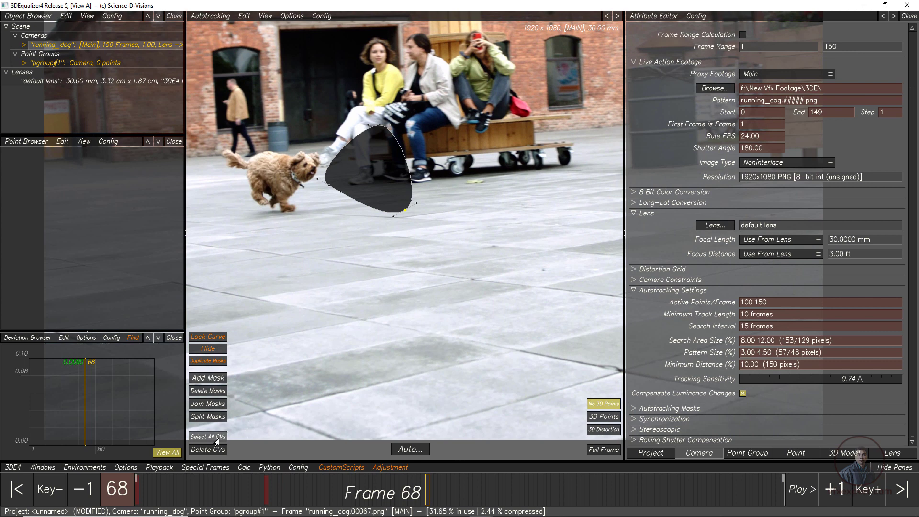
{"action": "left_click_drag", "start_coordinate": [403, 213], "coordinate": [331, 213]}
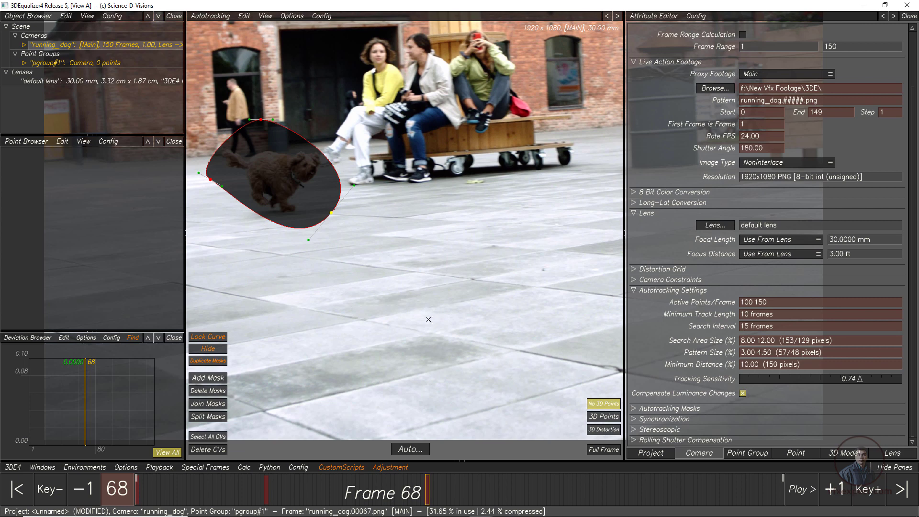
Reposition the mask points at frame 109 so the mask encloses the dog from tail to head.
{"action": "mouse_move", "coordinate": [433, 477]}
{"action": "left_mouse_down"}
{"action": "mouse_move", "coordinate": [613, 479]}
{"action": "mouse_move", "coordinate": [605, 479]}
{"action": "left_mouse_up"}
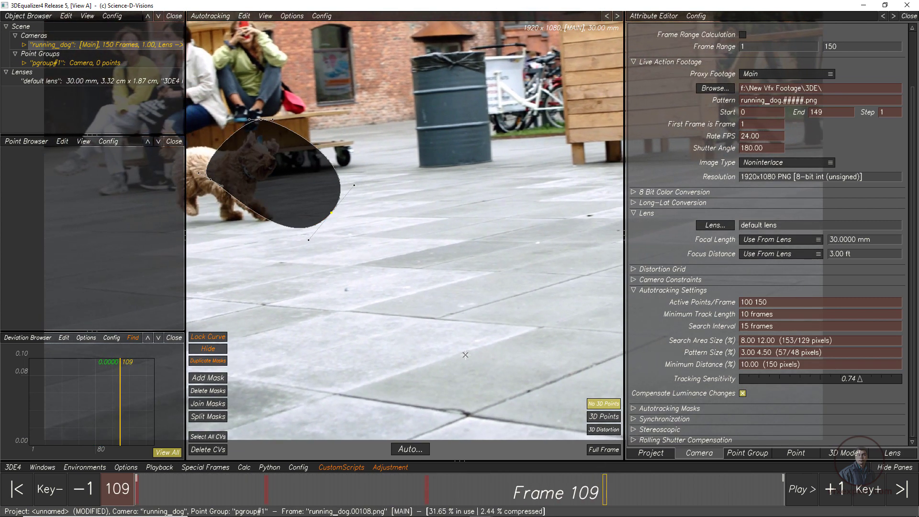
{"action": "middle_click_drag", "start_coordinate": [545, 274], "coordinate": [528, 289]}
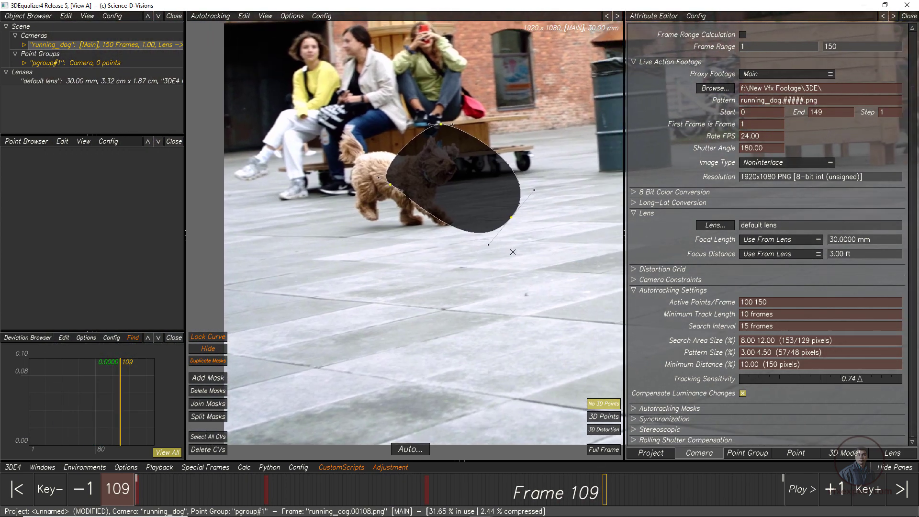
{"action": "left_click_drag", "start_coordinate": [509, 221], "coordinate": [467, 224]}
{"action": "left_click_drag", "start_coordinate": [319, 175], "coordinate": [334, 204]}
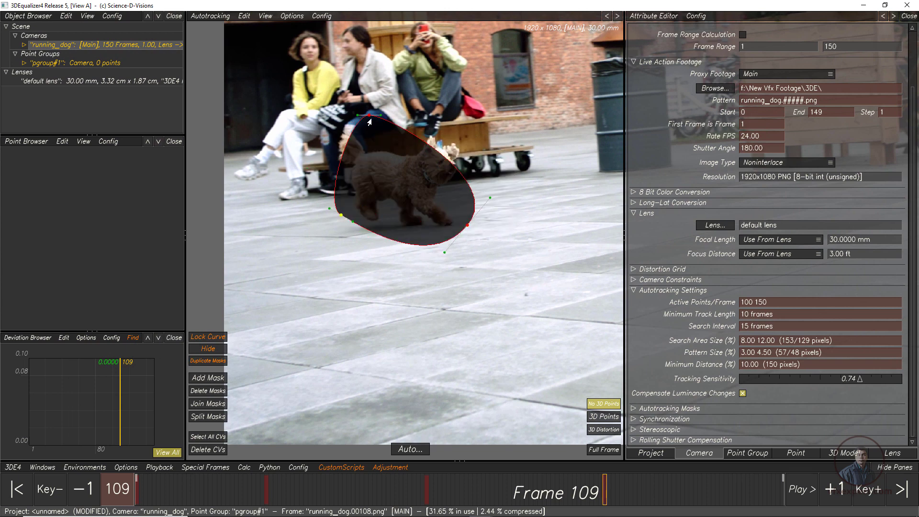
{"action": "left_click_drag", "start_coordinate": [381, 115], "coordinate": [420, 116]}
{"action": "left_click_drag", "start_coordinate": [369, 115], "coordinate": [383, 115]}
Go to frame 150 and enlarge the mask so it covers the running dog.
{"action": "left_click_drag", "start_coordinate": [604, 490], "coordinate": [784, 490]}
{"action": "left_click", "coordinate": [207, 437]}
{"action": "left_click_drag", "start_coordinate": [467, 225], "coordinate": [491, 196]}
{"action": "left_click_drag", "start_coordinate": [490, 196], "coordinate": [571, 175]}
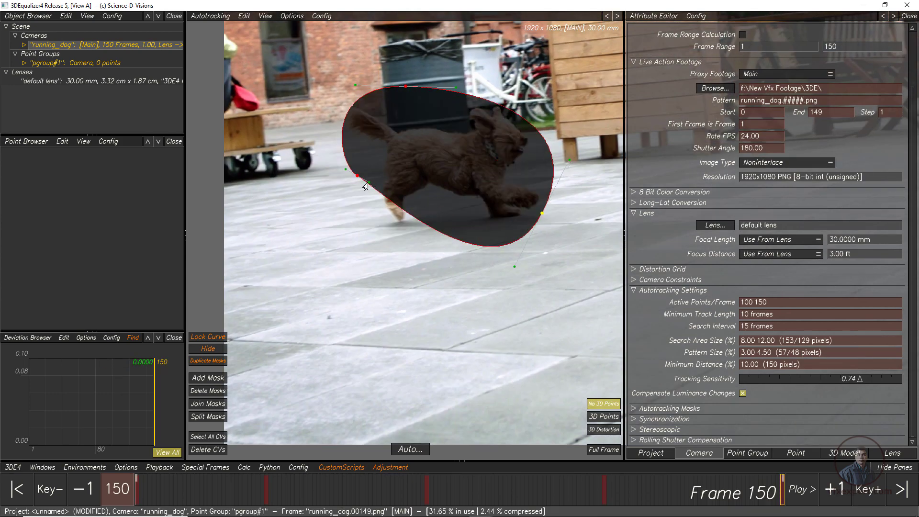
{"action": "left_click_drag", "start_coordinate": [357, 176], "coordinate": [356, 196]}
Check the mask along the timeline and adjust it between frames 109 and 150 to keep the dog covered.
{"action": "scroll", "coordinate": [219, 312], "scroll_direction": "down", "scroll_amount": 5}
{"action": "left_click_drag", "start_coordinate": [433, 490], "coordinate": [382, 490]}
{"action": "left_click_drag", "start_coordinate": [283, 257], "coordinate": [285, 258]}
{"action": "left_click_drag", "start_coordinate": [432, 489], "coordinate": [375, 490]}
{"action": "left_click_drag", "start_coordinate": [675, 490], "coordinate": [718, 490]}
{"action": "left_click_drag", "start_coordinate": [694, 489], "coordinate": [440, 487]}
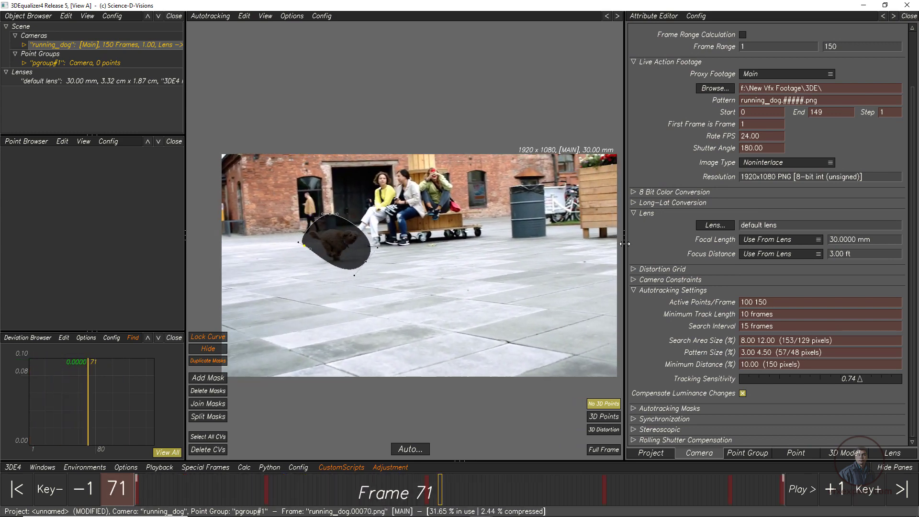
Run autotracking with a Forward primary pass and a Backward secondary pass.
{"action": "left_click_drag", "start_coordinate": [625, 244], "coordinate": [684, 245]}
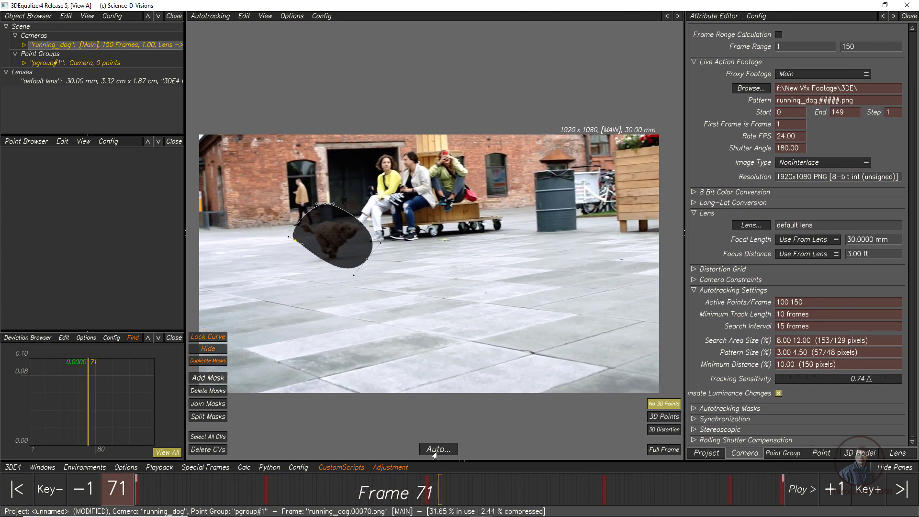
{"action": "left_click", "coordinate": [436, 449]}
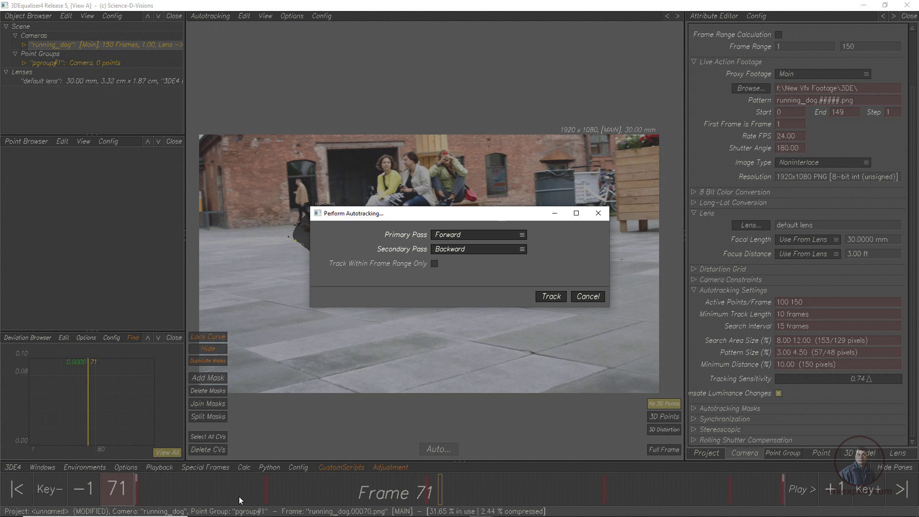
{"action": "left_click", "coordinate": [551, 297]}
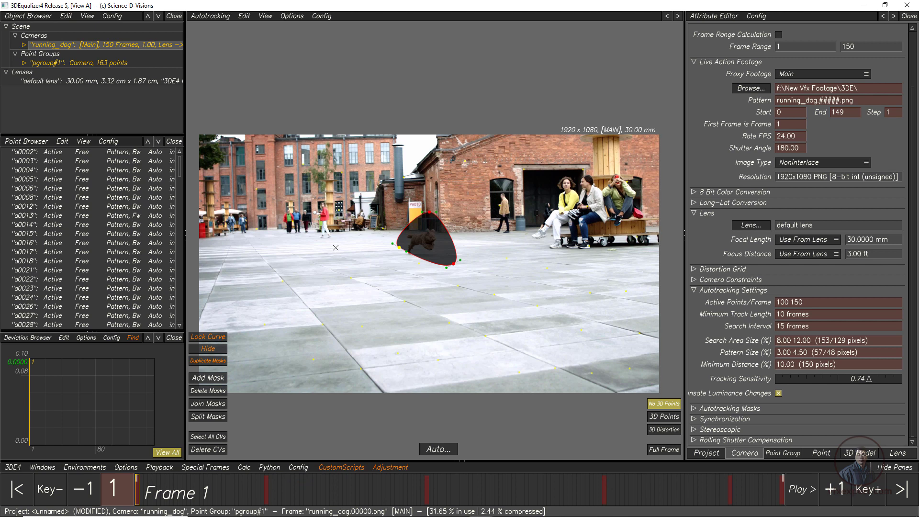
Save the project as autotracking in the 3deproject folder.
{"action": "left_click", "coordinate": [12, 467]}
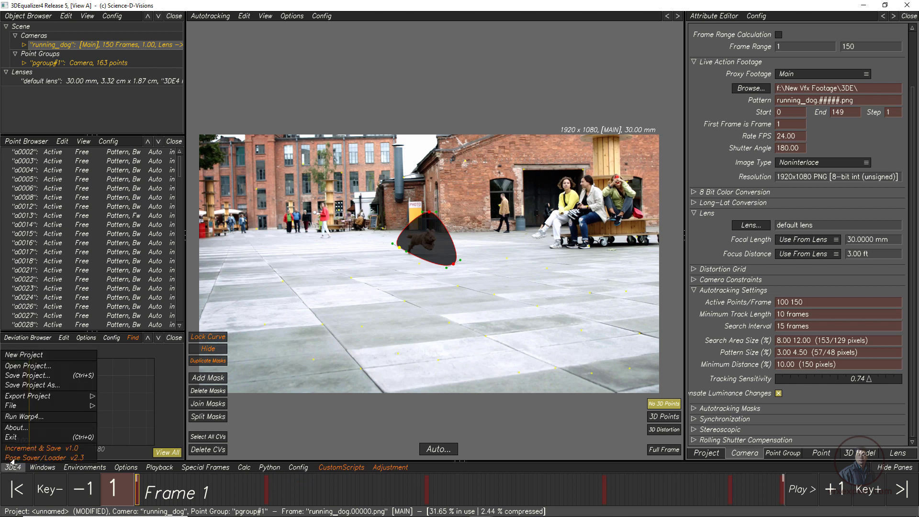
{"action": "left_click", "coordinate": [26, 384]}
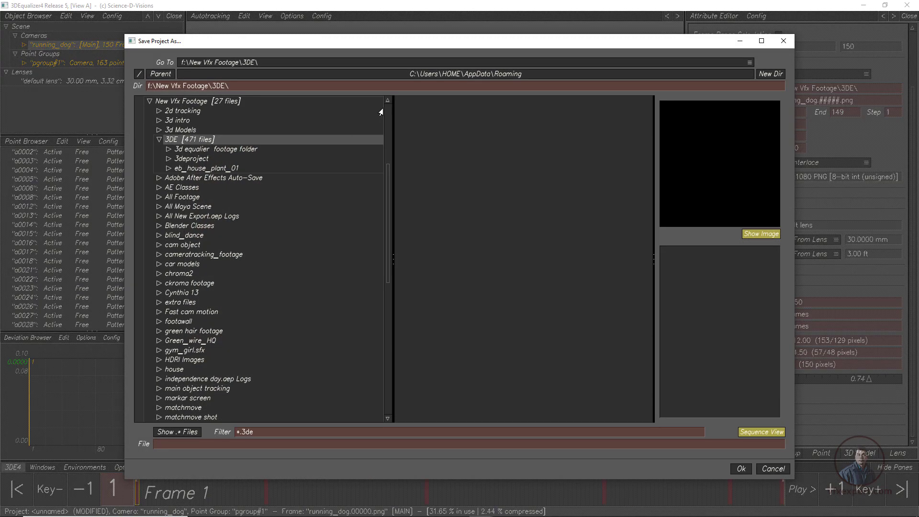
{"action": "left_click", "coordinate": [191, 159]}
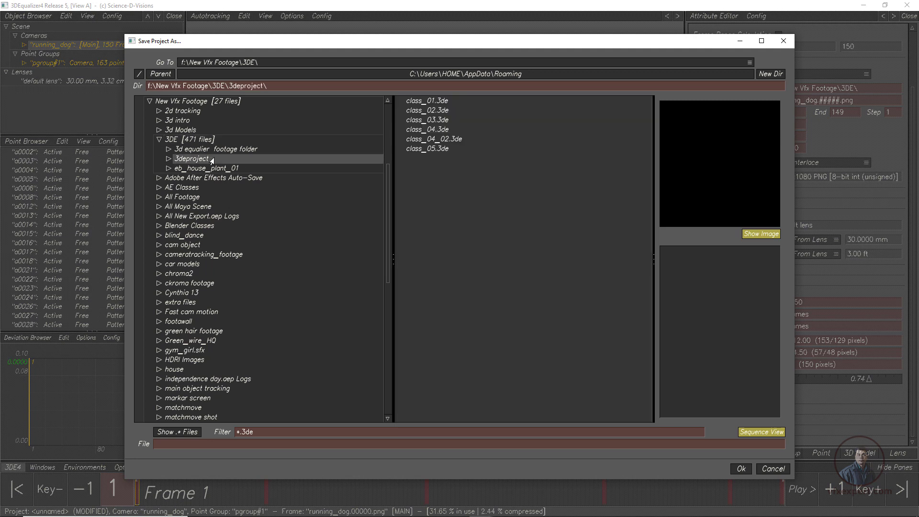
{"action": "left_click", "coordinate": [192, 445]}
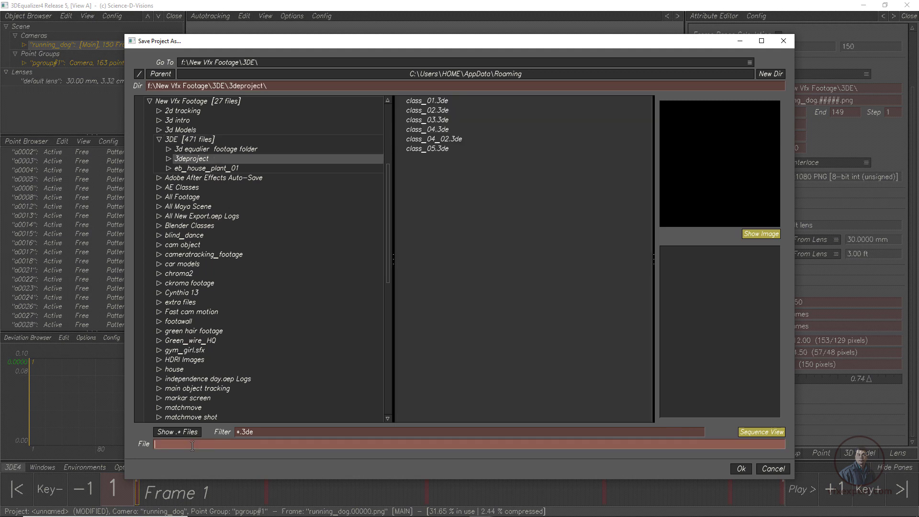
{"action": "type", "text": "autotracking"}
{"action": "key", "text": "Return"}
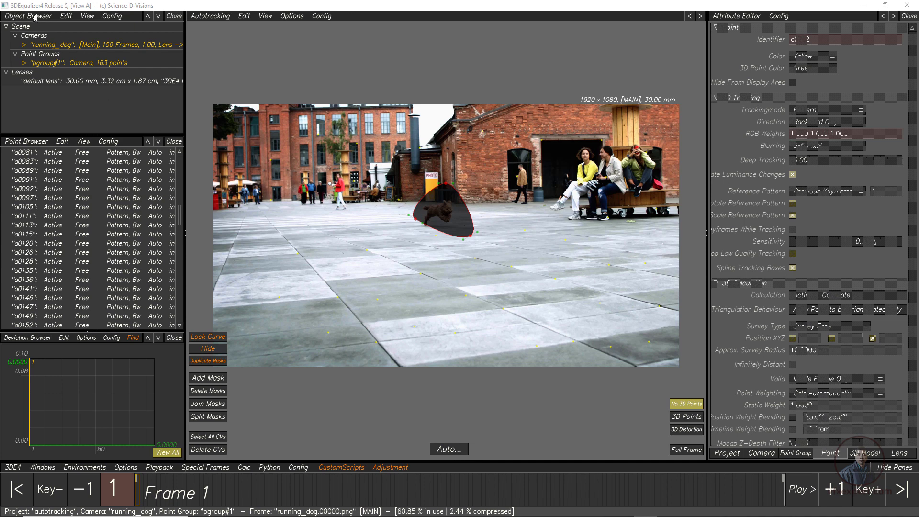
Find badly tracked points among the automatically tracked ones, using Select Only and a sensitivity of 0.45, and scrub through the footage.
{"action": "left_click", "coordinate": [55, 82]}
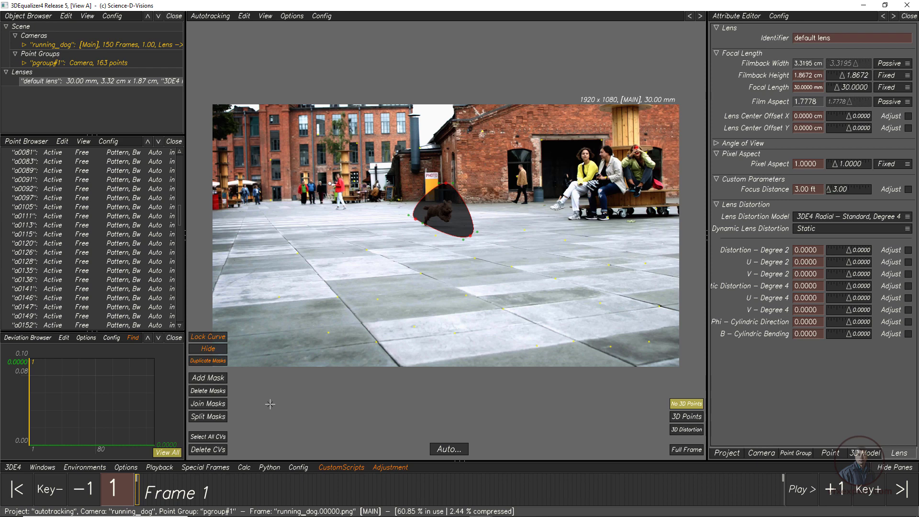
{"action": "left_click", "coordinate": [244, 468]}
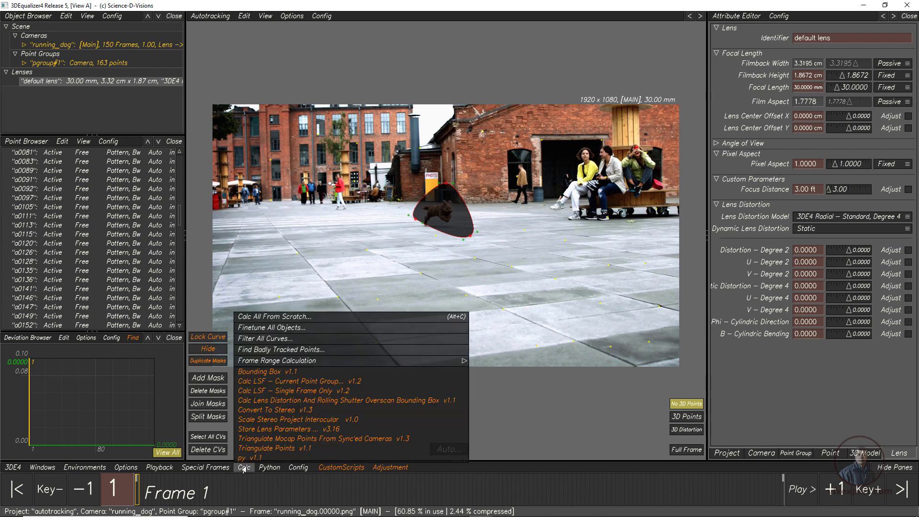
{"action": "left_click", "coordinate": [292, 350]}
{"action": "left_click_drag", "start_coordinate": [513, 262], "coordinate": [496, 261]}
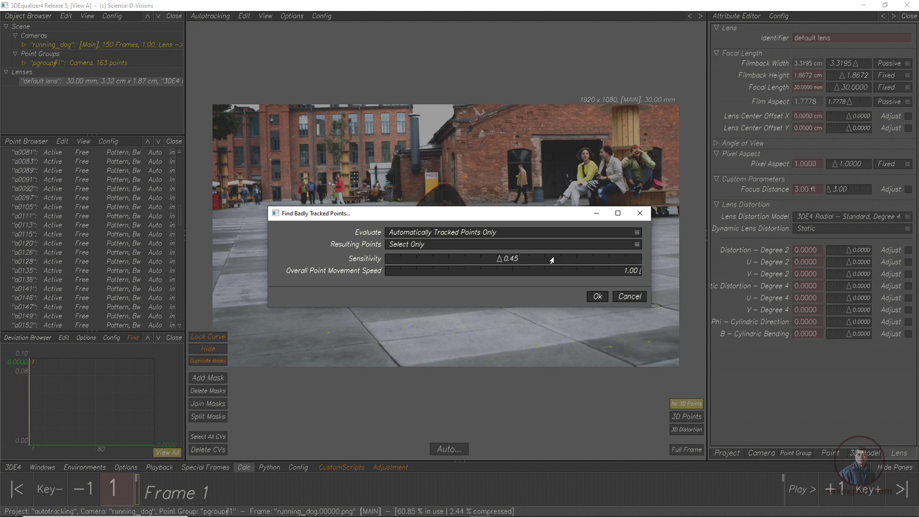
{"action": "left_click", "coordinate": [597, 297]}
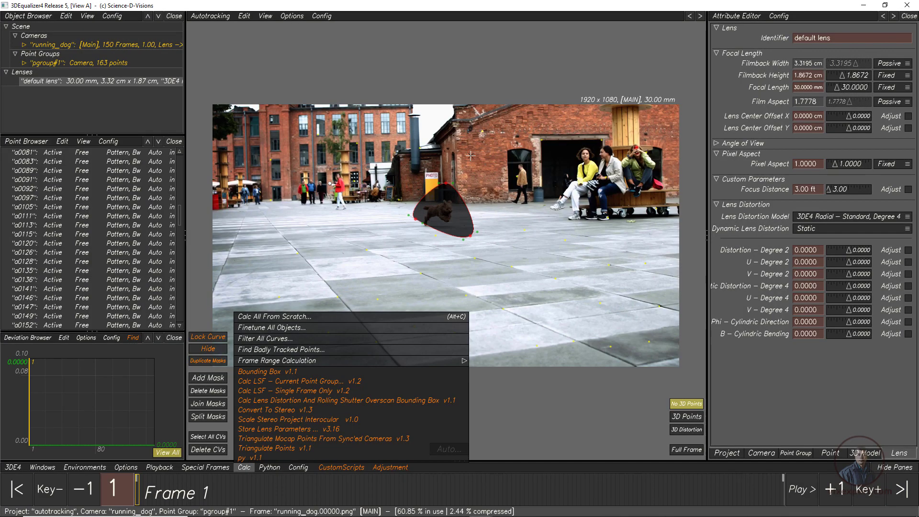
{"action": "left_click_drag", "start_coordinate": [143, 490], "coordinate": [514, 490]}
{"action": "left_click_drag", "start_coordinate": [409, 462], "coordinate": [137, 481]}
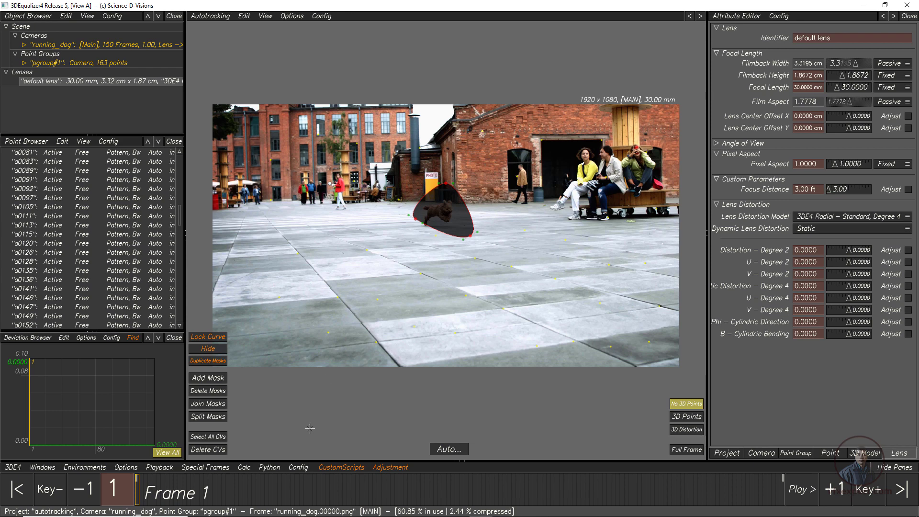
Calculate everything from scratch, inspect the solved camera path and point cloud, and use the result.
{"action": "left_click", "coordinate": [244, 468]}
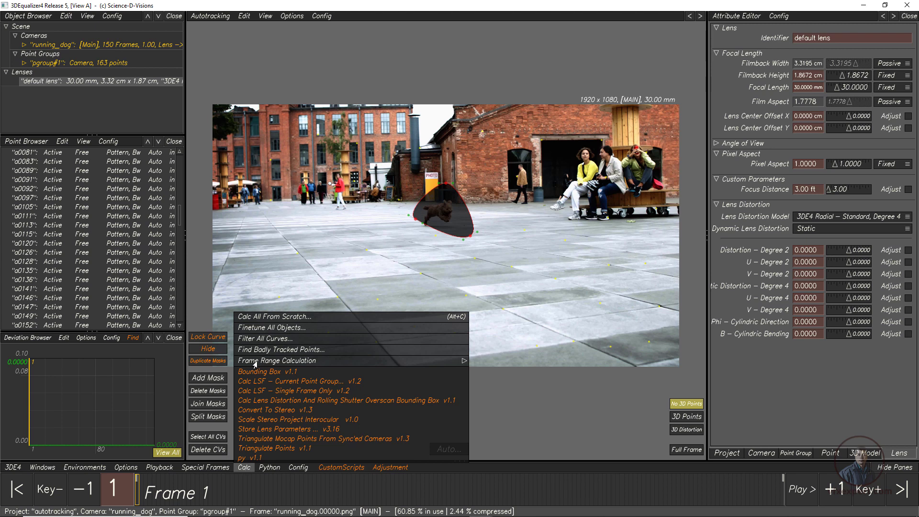
{"action": "left_click", "coordinate": [288, 320]}
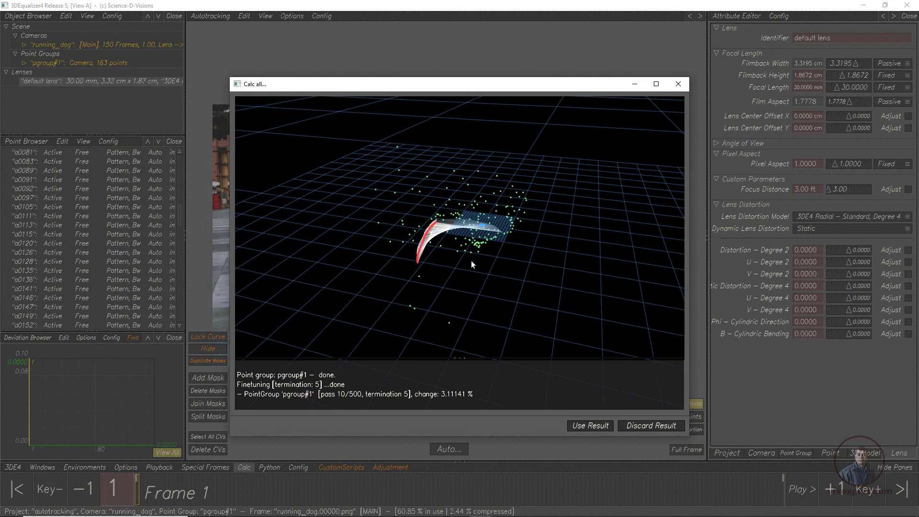
{"action": "right_click_drag", "start_coordinate": [469, 246], "coordinate": [531, 297]}
{"action": "left_click_drag", "start_coordinate": [500, 290], "coordinate": [482, 310]}
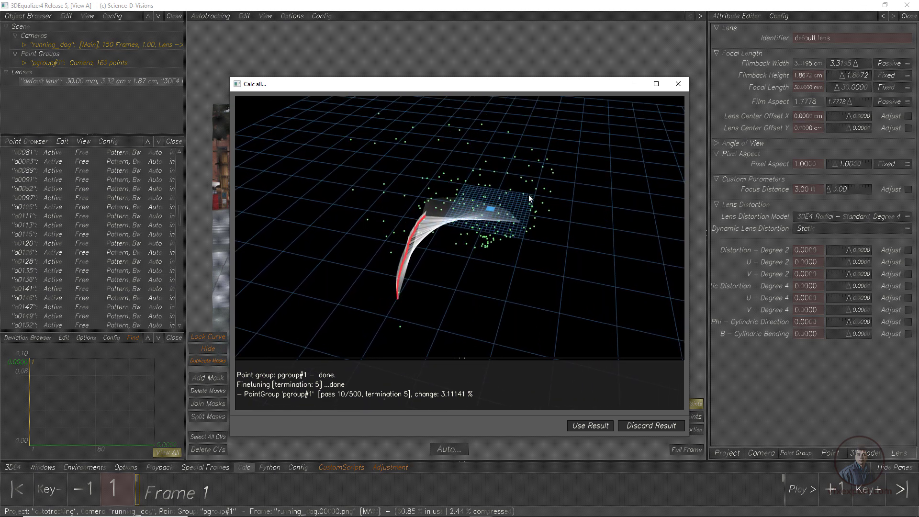
{"action": "left_click", "coordinate": [589, 426]}
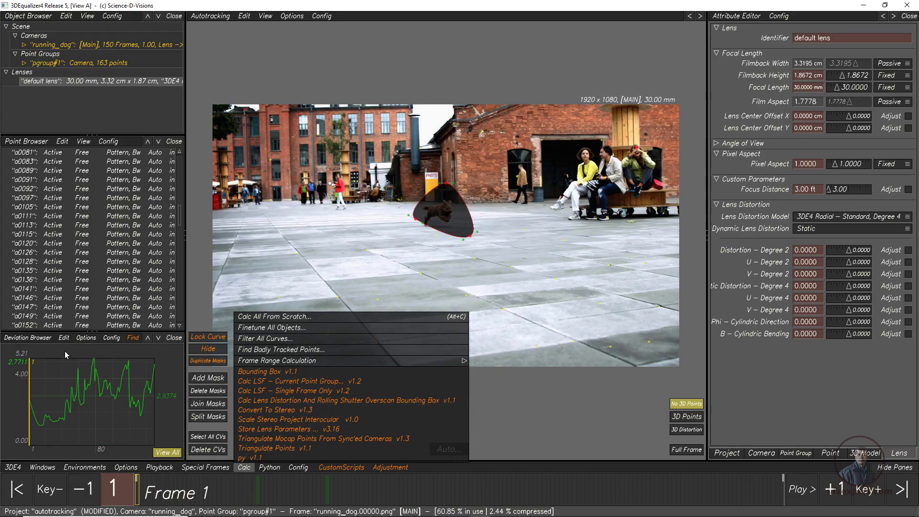
Examine the deviation curve, display the 3D points over the footage, and scrub the frames to check how they stick.
{"action": "left_click", "coordinate": [108, 421]}
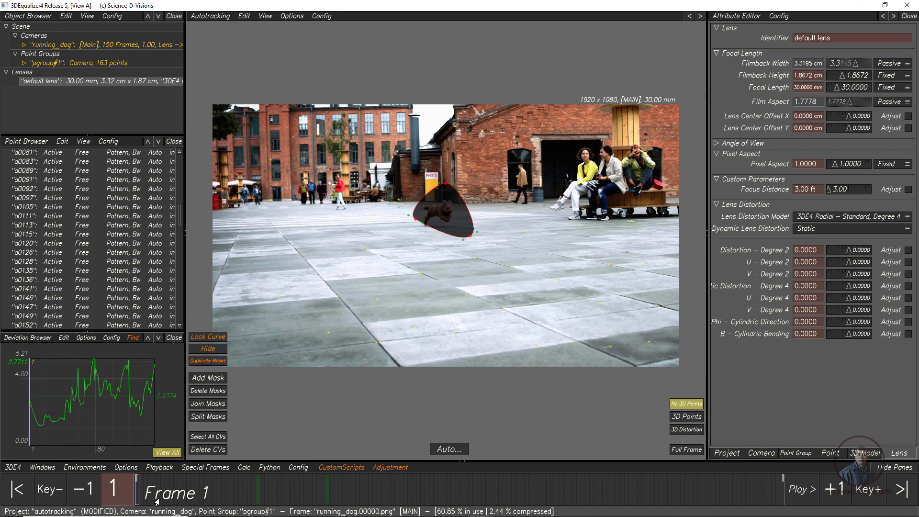
{"action": "left_click_drag", "start_coordinate": [165, 494], "coordinate": [138, 493]}
{"action": "scroll", "coordinate": [449, 267], "scroll_direction": "up", "scroll_amount": 3}
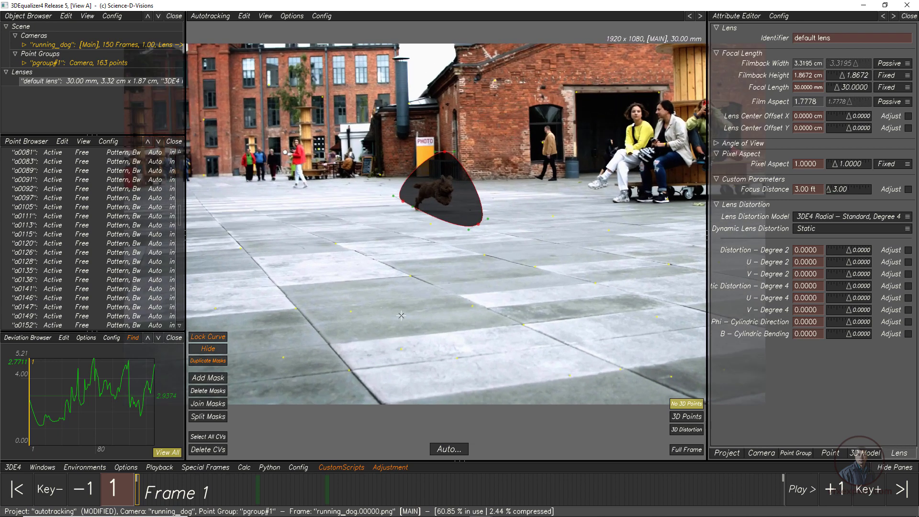
{"action": "scroll", "coordinate": [466, 317], "scroll_direction": "down", "scroll_amount": 2}
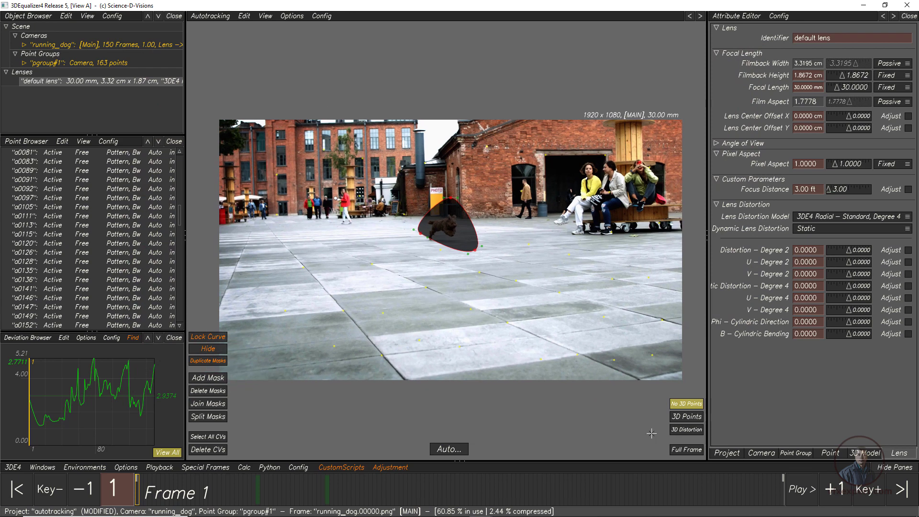
{"action": "left_click", "coordinate": [685, 417]}
{"action": "scroll", "coordinate": [554, 302], "scroll_direction": "up", "scroll_amount": 3}
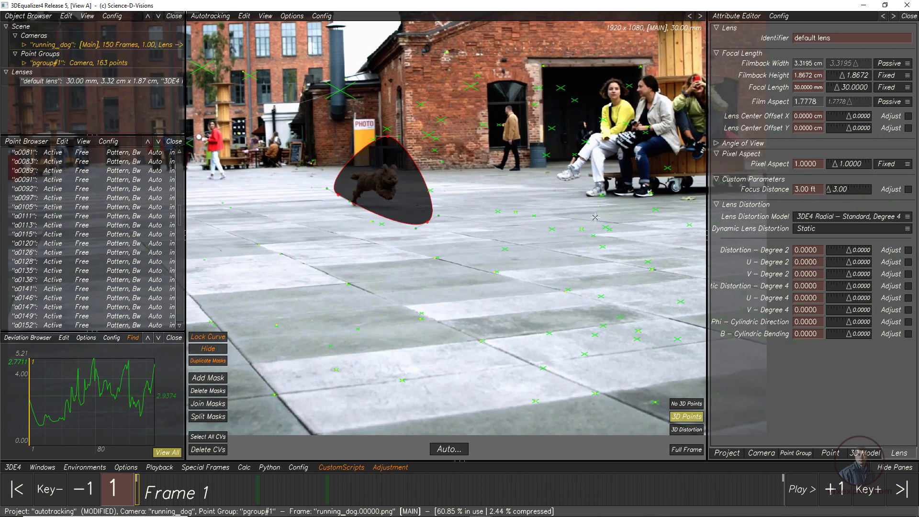
{"action": "left_click", "coordinate": [170, 487]}
{"action": "mouse_move", "coordinate": [189, 493]}
{"action": "left_mouse_down"}
{"action": "mouse_move", "coordinate": [584, 487]}
{"action": "mouse_move", "coordinate": [343, 478]}
{"action": "mouse_move", "coordinate": [136, 486]}
{"action": "left_mouse_up"}
Open the Parameter Adjustment window and set the default lens's Focal Length and Distortion - Degree 2 to be adjusted.
{"action": "left_click", "coordinate": [43, 468]}
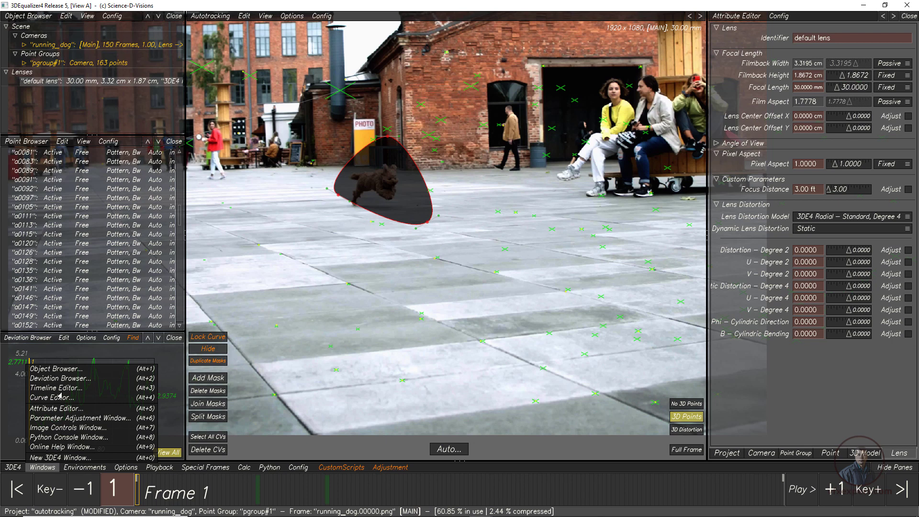
{"action": "left_click", "coordinate": [69, 419]}
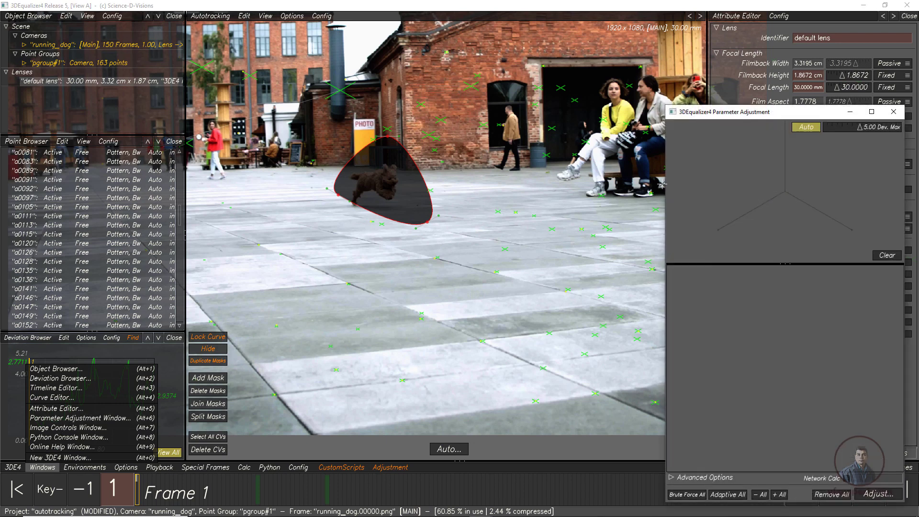
{"action": "left_click_drag", "start_coordinate": [718, 115], "coordinate": [532, 99]}
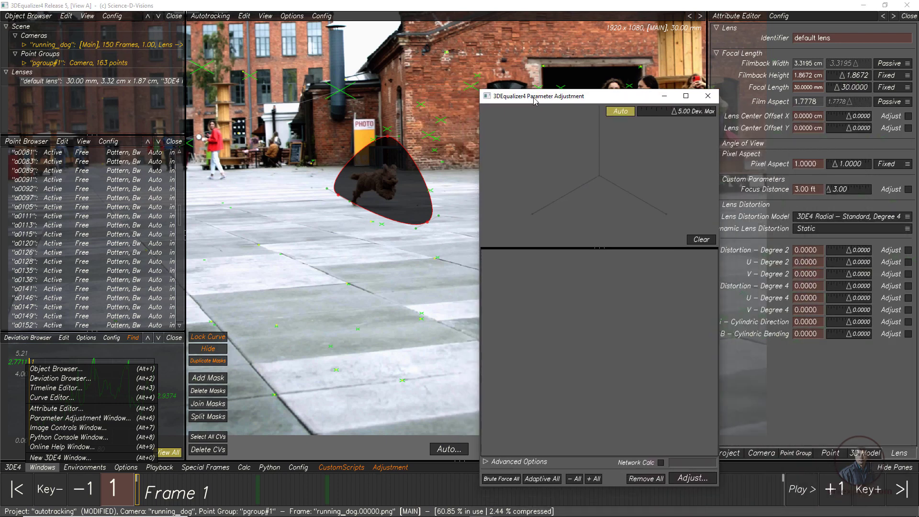
{"action": "left_click", "coordinate": [54, 83]}
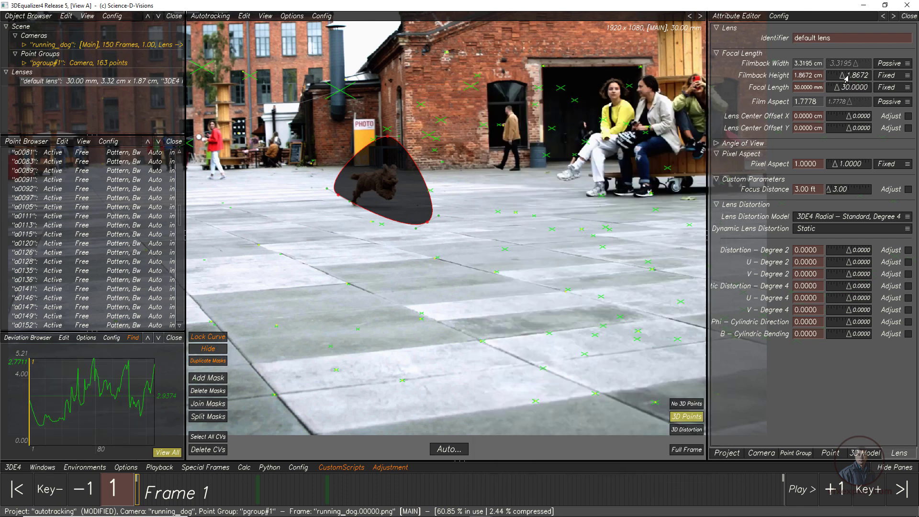
{"action": "left_click", "coordinate": [893, 87]}
{"action": "left_click", "coordinate": [887, 97]}
{"action": "left_click", "coordinate": [908, 250]}
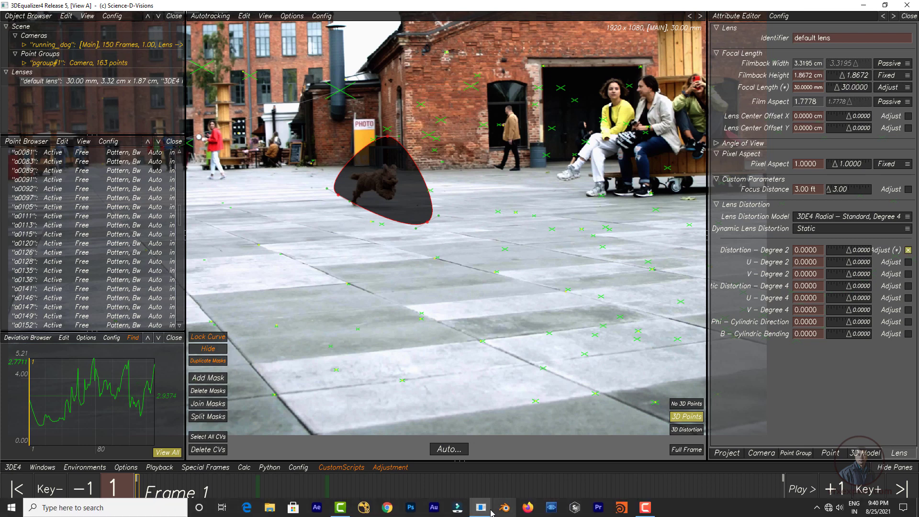
Run a 20-sample Brute Force adjustment of focal length and Distortion - Degree 2, and transfer the best parameters into the project.
{"action": "left_click", "coordinate": [480, 460]}
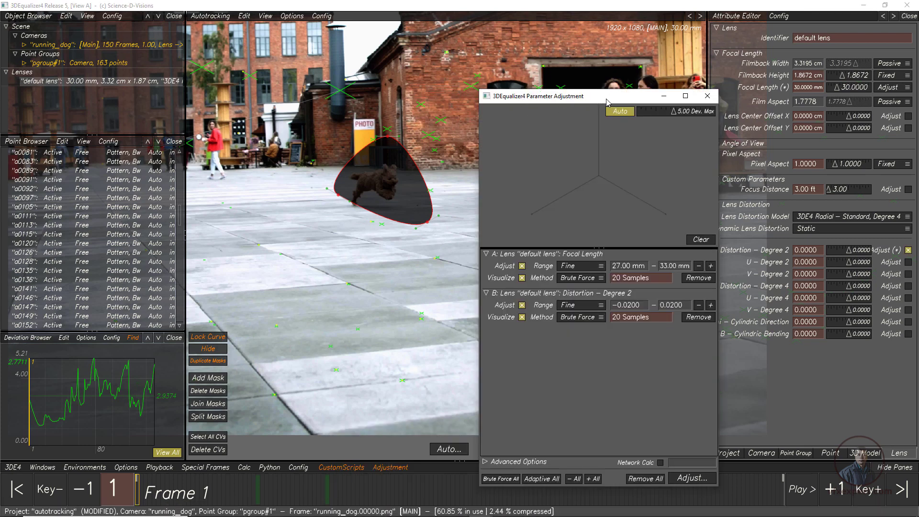
{"action": "left_click_drag", "start_coordinate": [608, 100], "coordinate": [636, 89]}
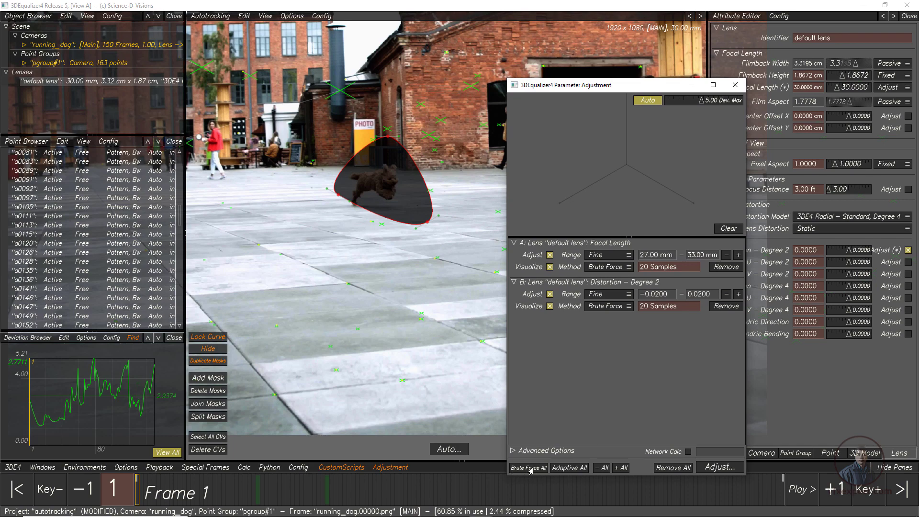
{"action": "left_click", "coordinate": [709, 468]}
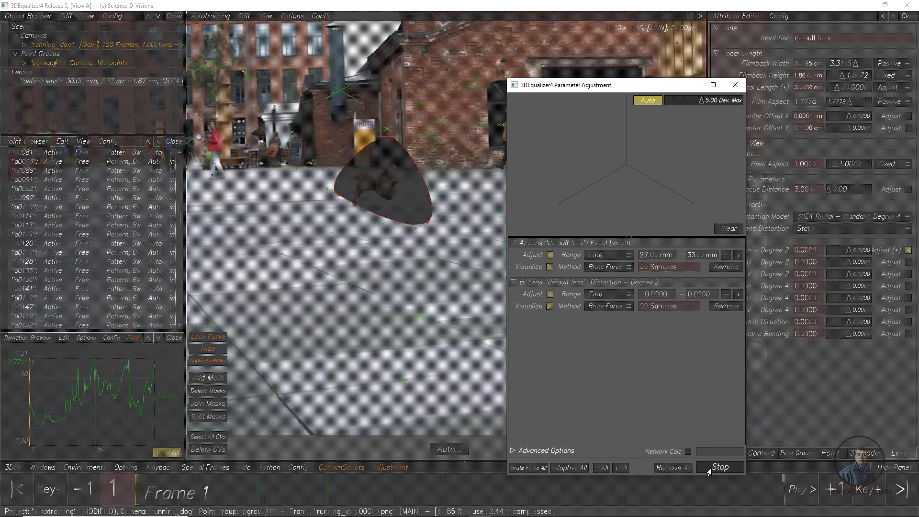
{"action": "left_click_drag", "start_coordinate": [619, 87], "coordinate": [664, 91]}
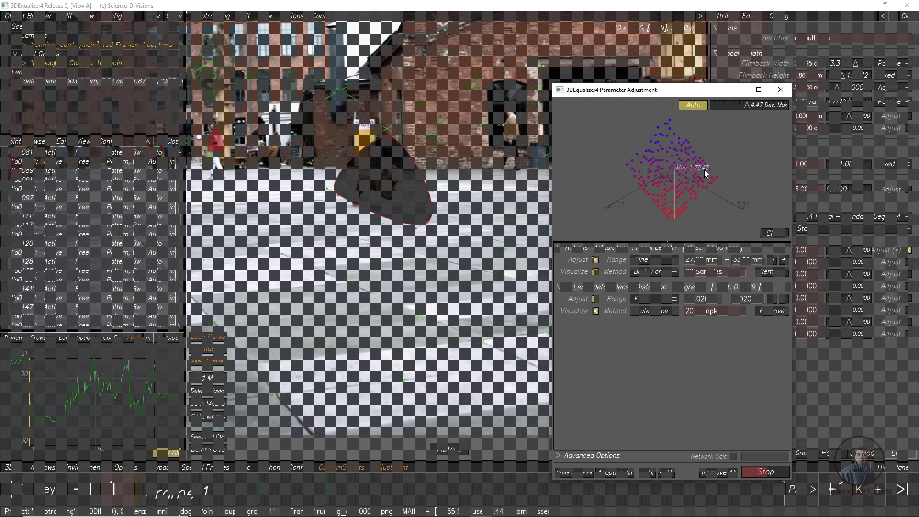
{"action": "left_click_drag", "start_coordinate": [706, 173], "coordinate": [750, 165]}
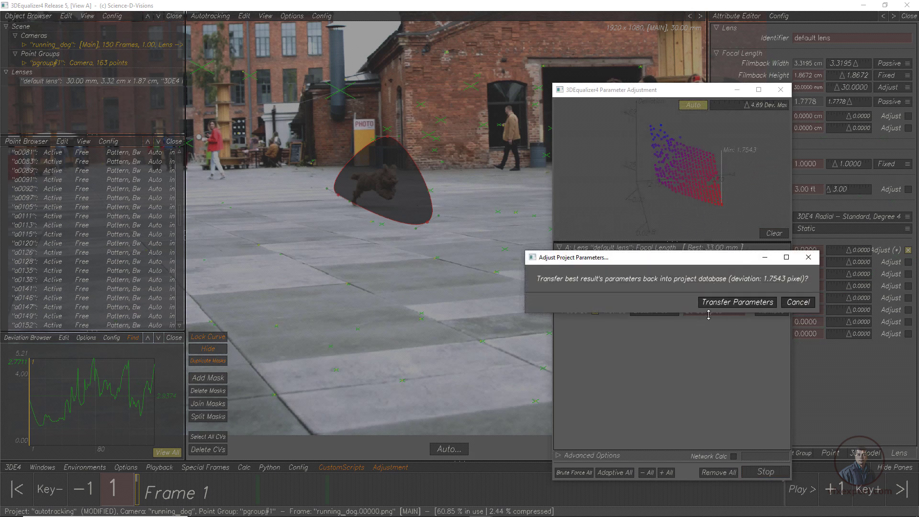
{"action": "left_click", "coordinate": [718, 302]}
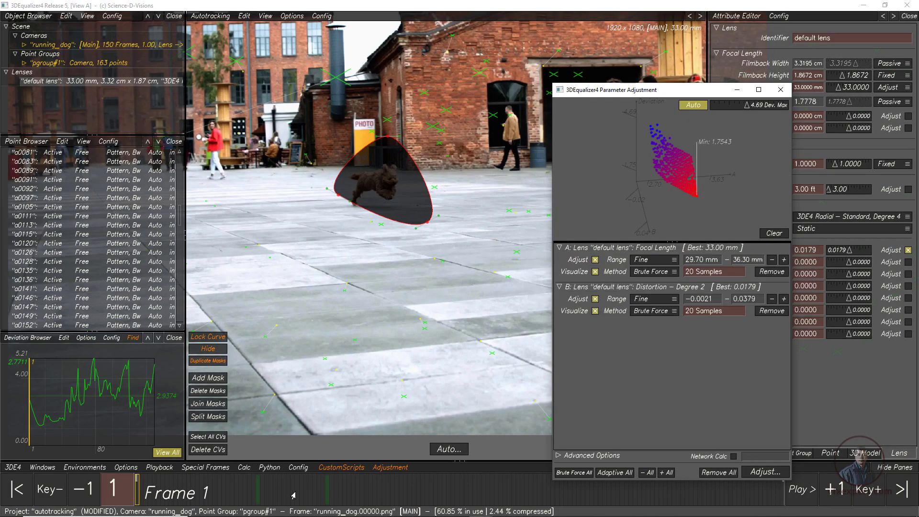
Recalculate everything from scratch with the adjusted lens, use the result, and check the deviation curve and 3D points along the timeline.
{"action": "left_click", "coordinate": [243, 467]}
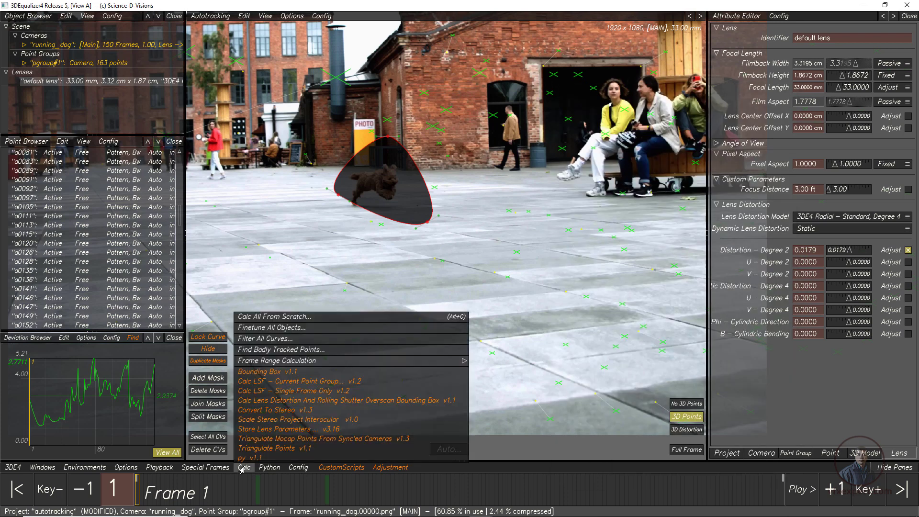
{"action": "left_click", "coordinate": [262, 320]}
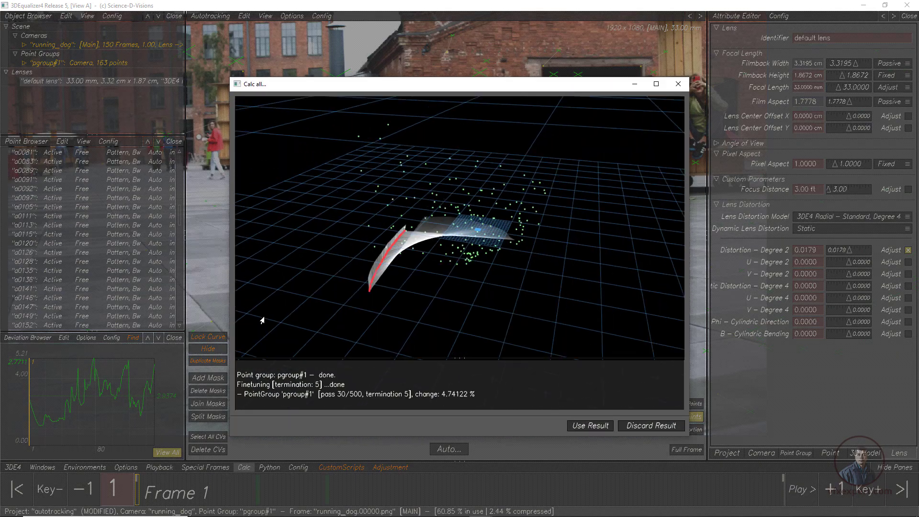
{"action": "right_click_drag", "start_coordinate": [433, 275], "coordinate": [475, 320], "text": "alt"}
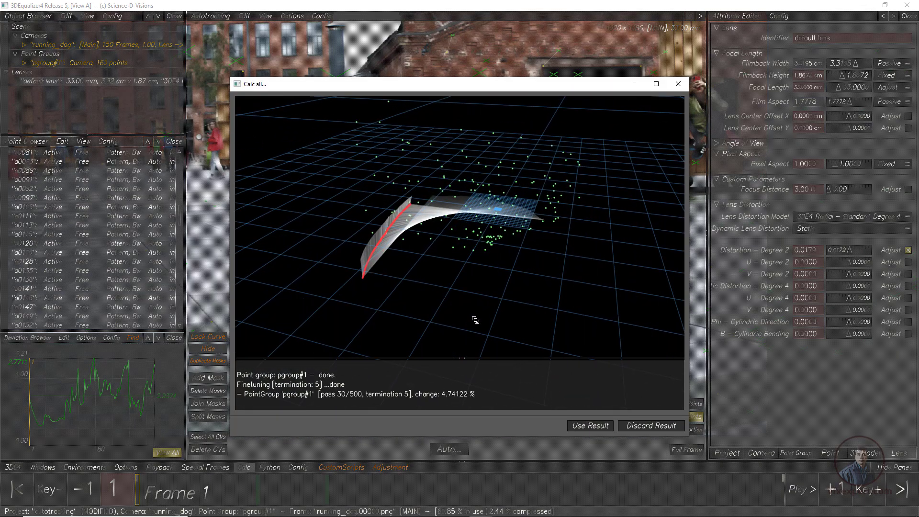
{"action": "left_click", "coordinate": [596, 429]}
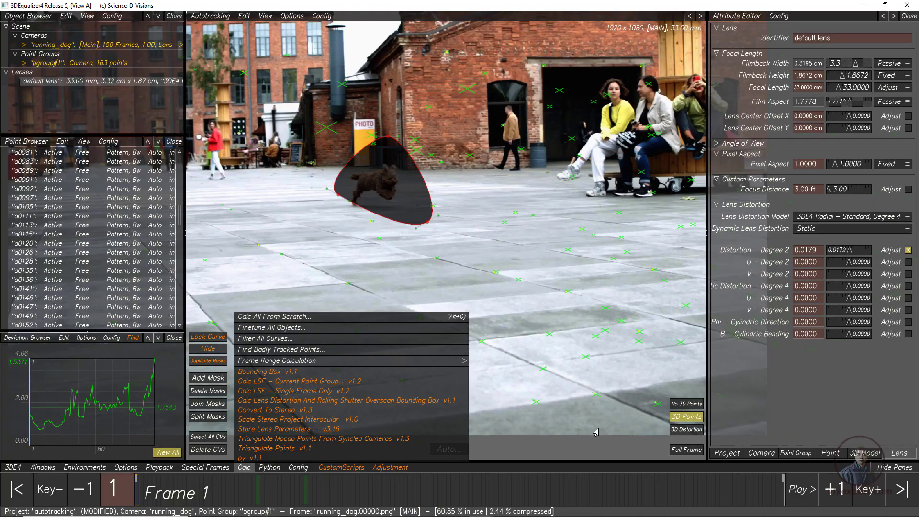
{"action": "left_click", "coordinate": [120, 422]}
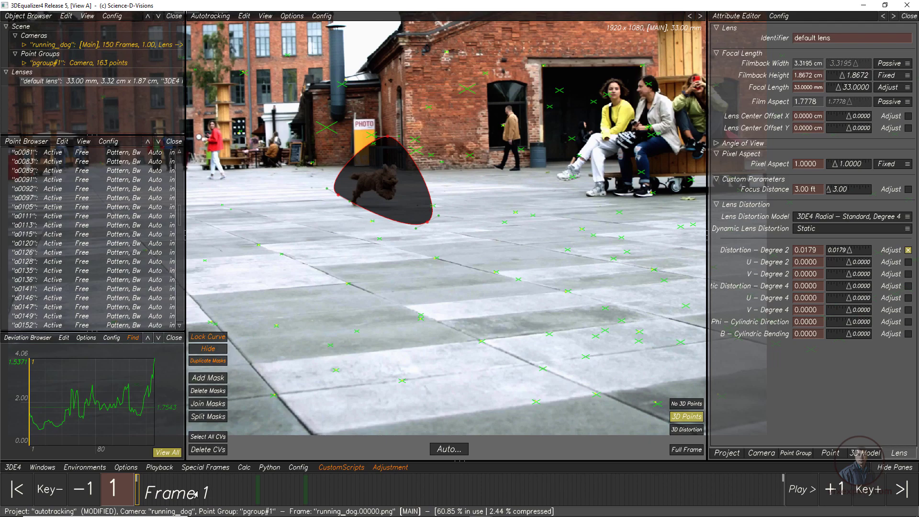
{"action": "left_click_drag", "start_coordinate": [167, 493], "coordinate": [136, 507]}
{"action": "mouse_move", "coordinate": [644, 506]}
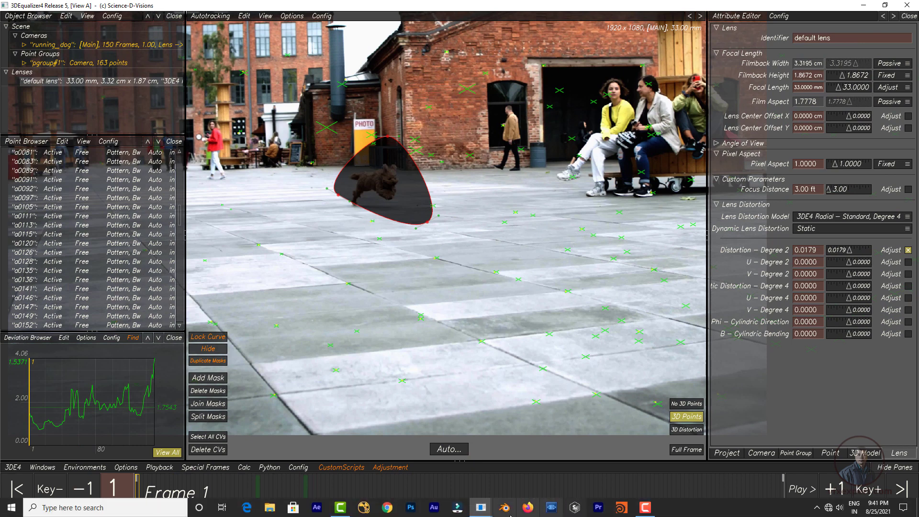
Run an Adaptive adjustment of the lens's focal length and Distortion - Degree 2, and transfer the best parameters into the project.
{"action": "mouse_move", "coordinate": [488, 512]}
{"action": "left_click", "coordinate": [605, 483]}
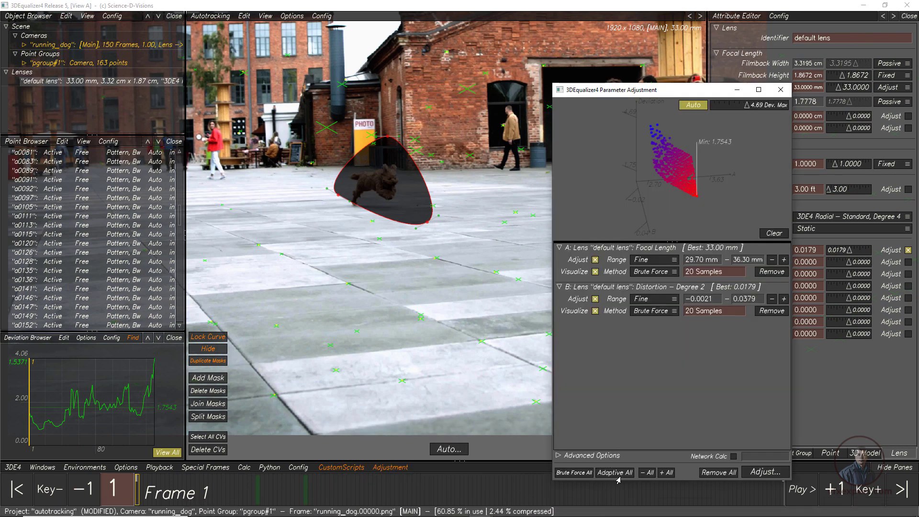
{"action": "left_click", "coordinate": [615, 473]}
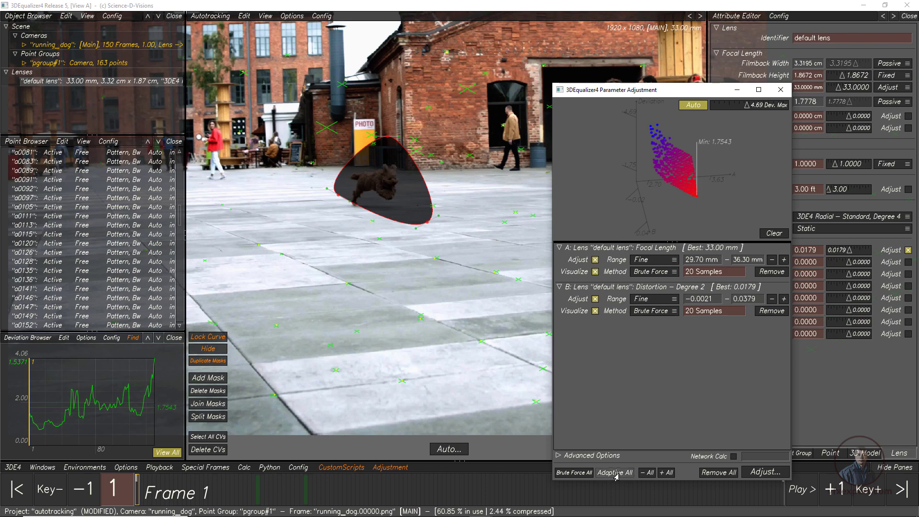
{"action": "left_click", "coordinate": [765, 473]}
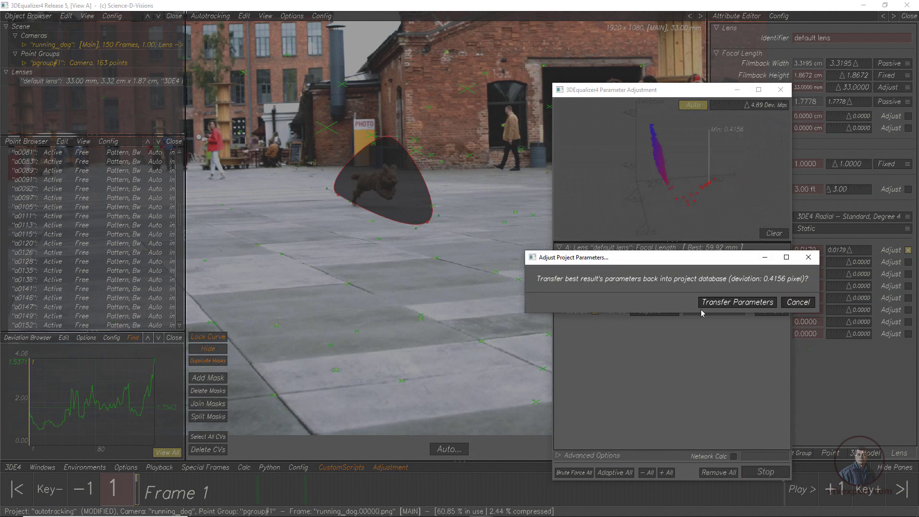
{"action": "left_click", "coordinate": [725, 302]}
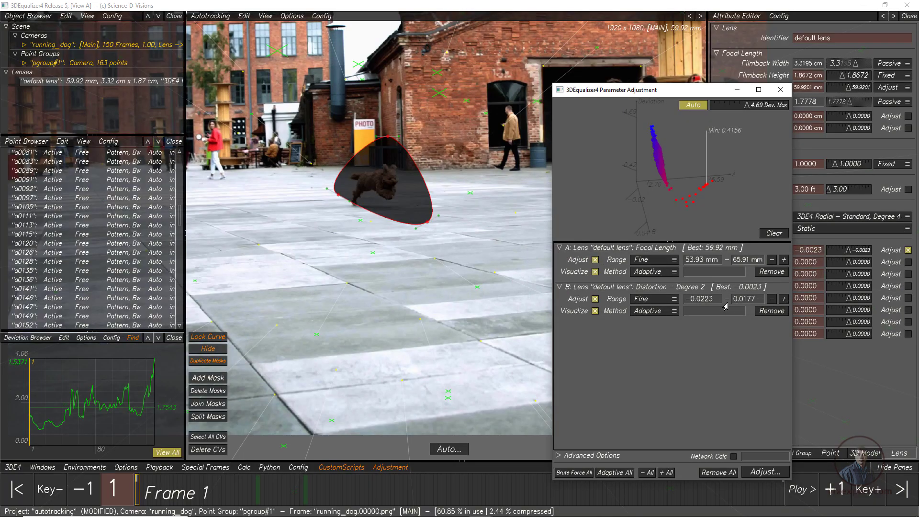
{"action": "left_click", "coordinate": [737, 90]}
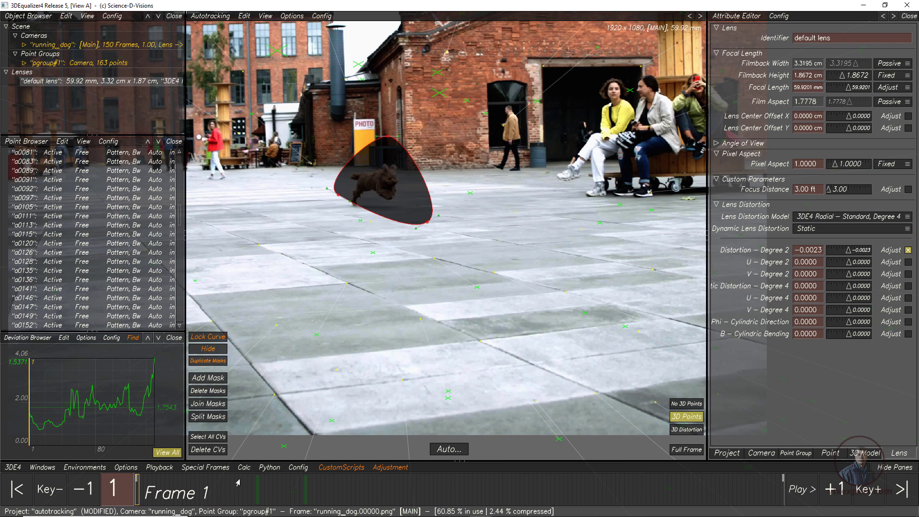
Calculate everything from scratch with the adaptively adjusted lens, use the result, and fit the whole deviation curve in view.
{"action": "left_click", "coordinate": [244, 467]}
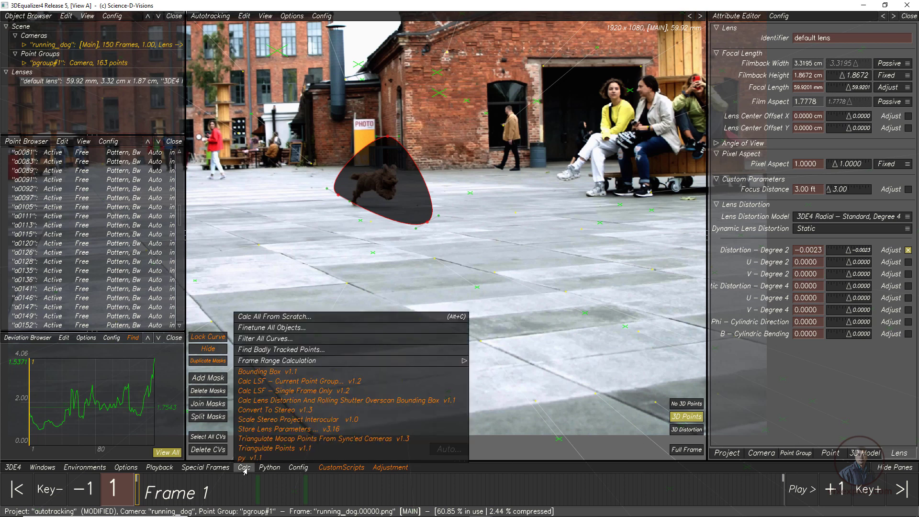
{"action": "left_click", "coordinate": [257, 317]}
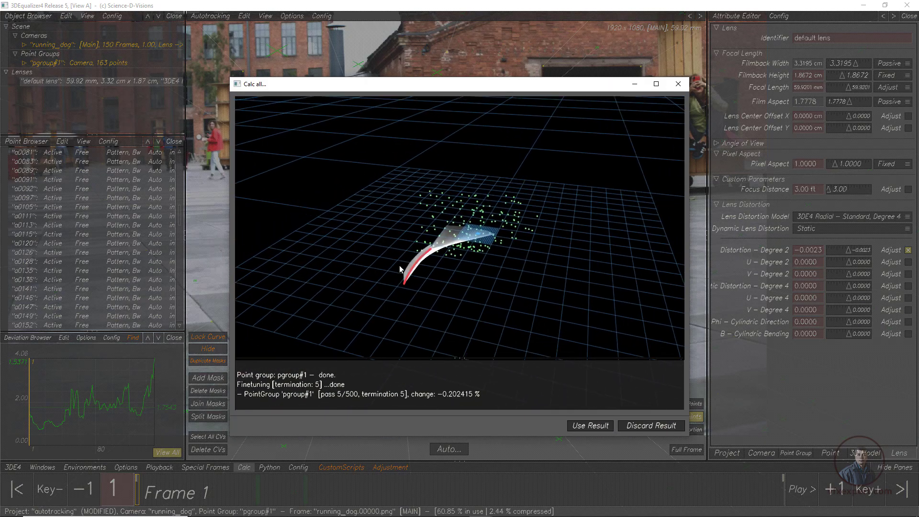
{"action": "left_click", "coordinate": [585, 428]}
{"action": "right_click_drag", "start_coordinate": [131, 435], "coordinate": [148, 425]}
{"action": "left_click", "coordinate": [167, 452]}
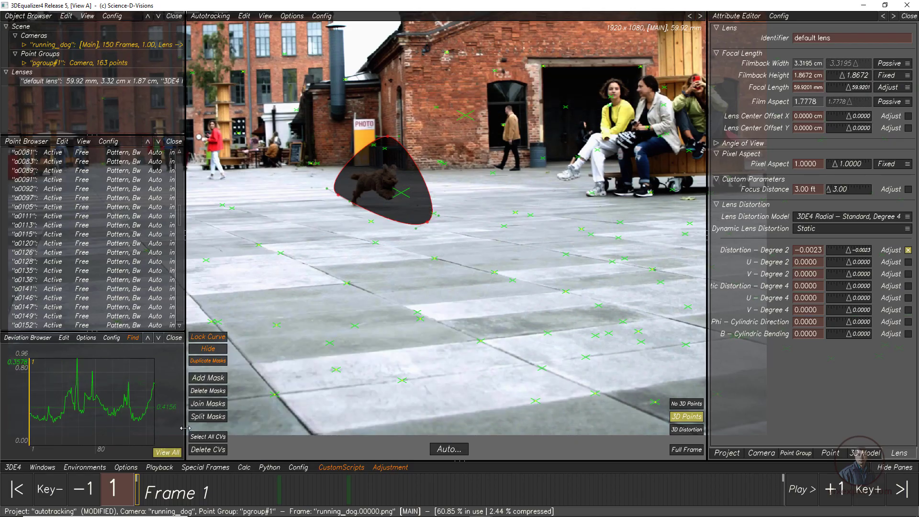
Widen the Deviation Browser and scrub the footage to frame 59 to examine the peak of the average deviation curve.
{"action": "left_click_drag", "start_coordinate": [185, 431], "coordinate": [235, 432]}
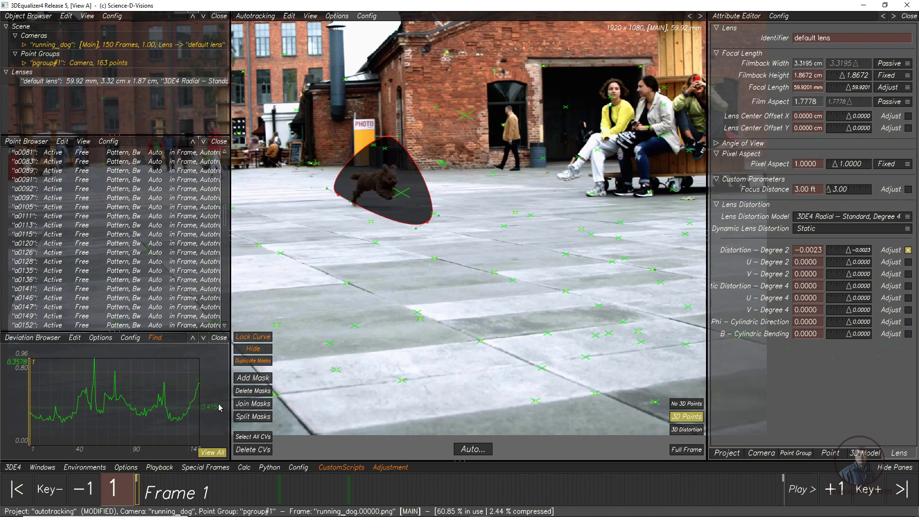
{"action": "mouse_move", "coordinate": [153, 501]}
{"action": "left_mouse_down"}
{"action": "mouse_move", "coordinate": [599, 495]}
{"action": "mouse_move", "coordinate": [138, 502]}
{"action": "left_mouse_up"}
{"action": "mouse_move", "coordinate": [164, 497]}
{"action": "left_mouse_down"}
{"action": "mouse_move", "coordinate": [407, 496]}
{"action": "mouse_move", "coordinate": [386, 496]}
{"action": "left_mouse_up"}
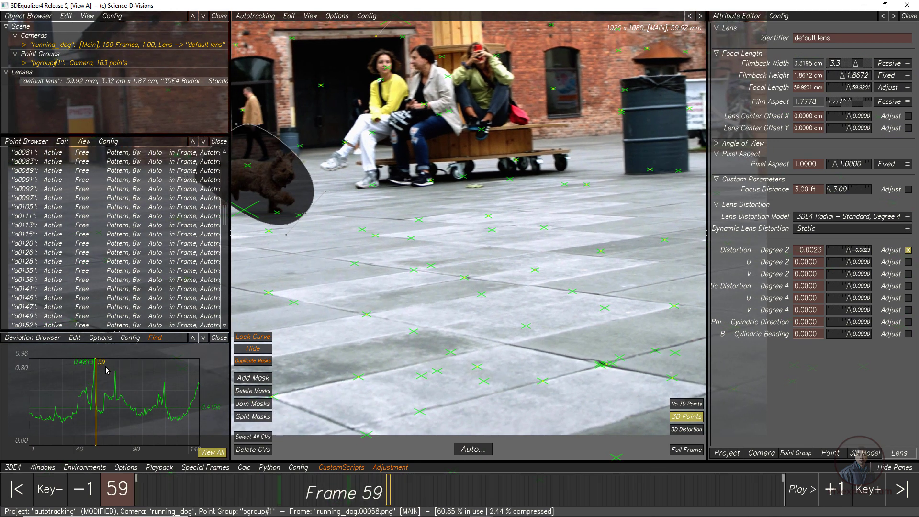
{"action": "scroll", "coordinate": [130, 386], "scroll_direction": "up", "scroll_amount": 2}
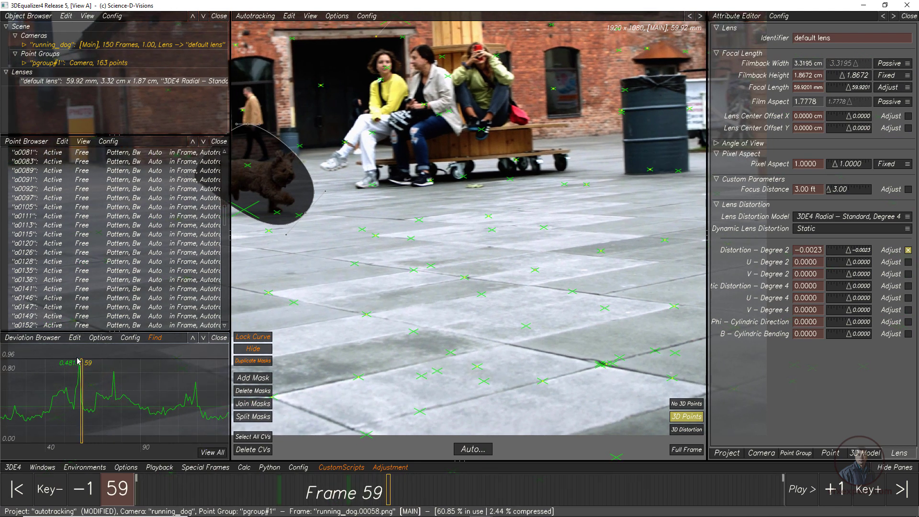
{"action": "scroll", "coordinate": [143, 397], "scroll_direction": "down", "scroll_amount": 4}
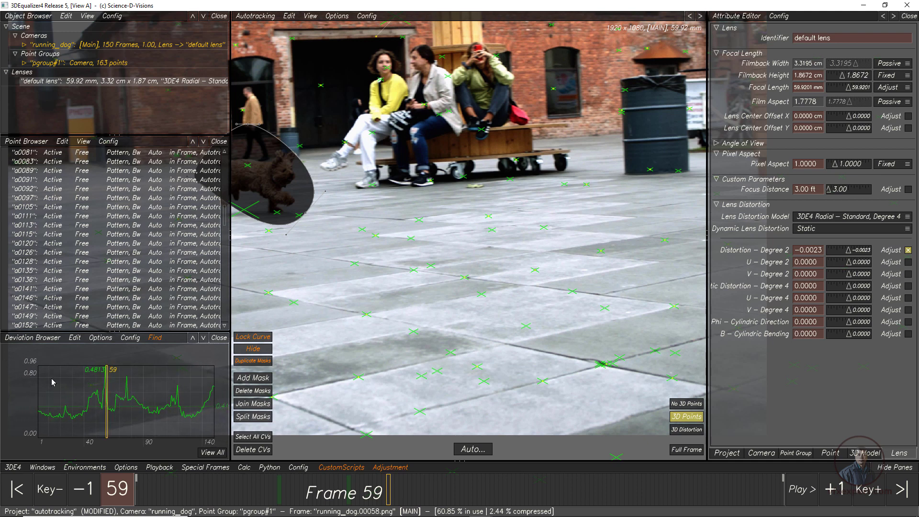
Show the point deviation curves for all points in the Deviation Browser.
{"action": "left_click", "coordinate": [25, 338]}
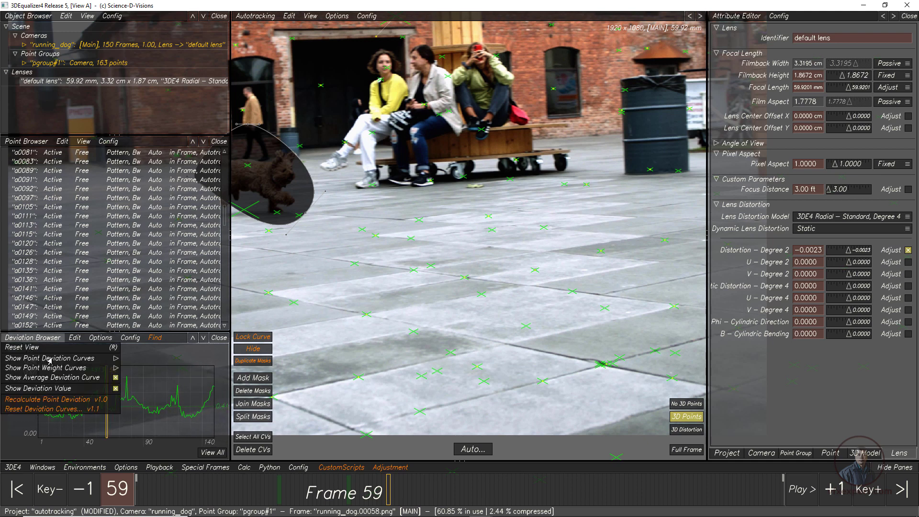
{"action": "mouse_move", "coordinate": [65, 359]}
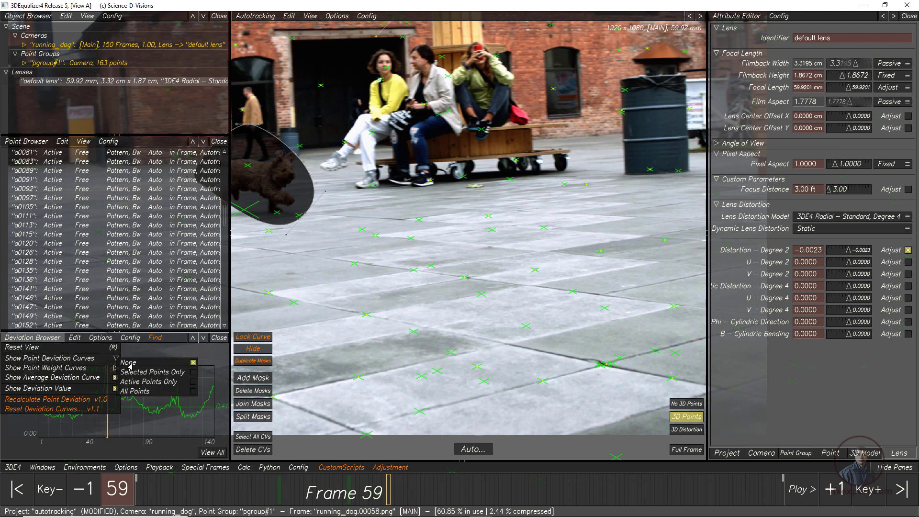
{"action": "left_click", "coordinate": [191, 396]}
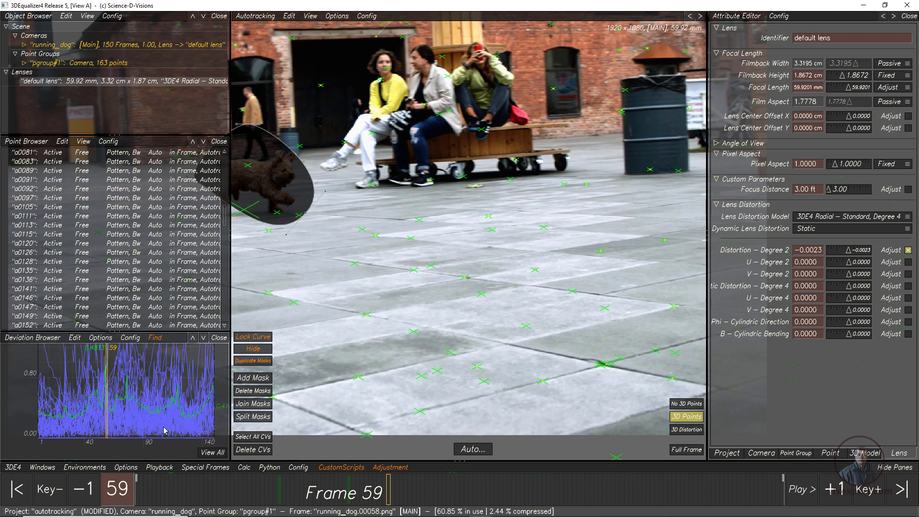
{"action": "right_click_drag", "start_coordinate": [173, 414], "coordinate": [168, 383]}
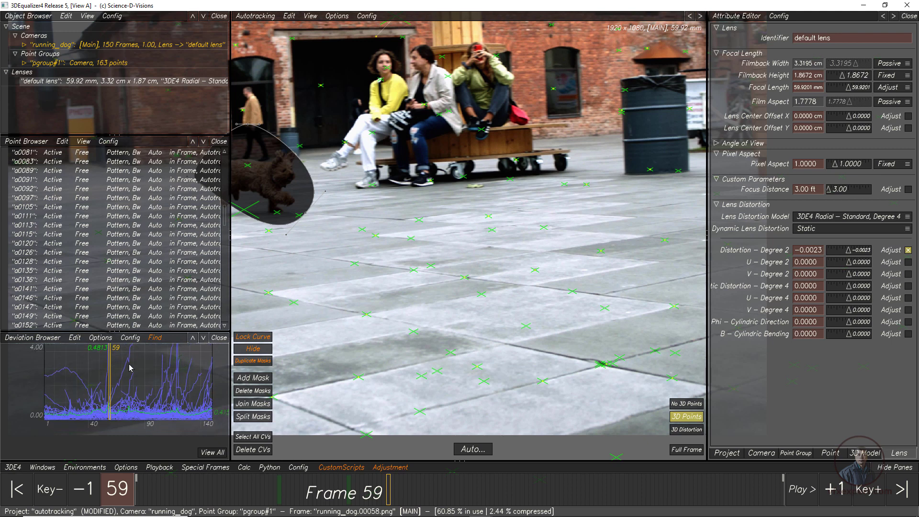
Delete point a0008 and the two other points whose deviation curves stand out around frame 59.
{"action": "left_click_drag", "start_coordinate": [120, 359], "coordinate": [136, 371]}
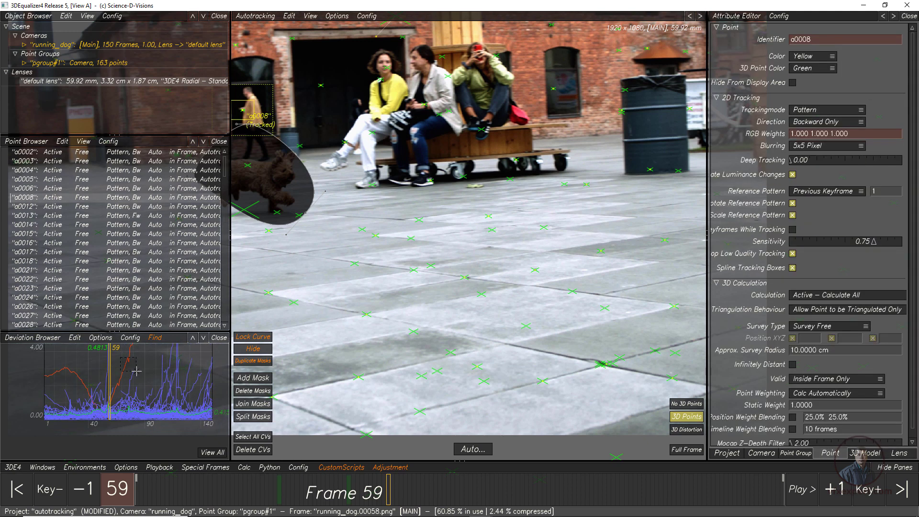
{"action": "key", "text": "Delete"}
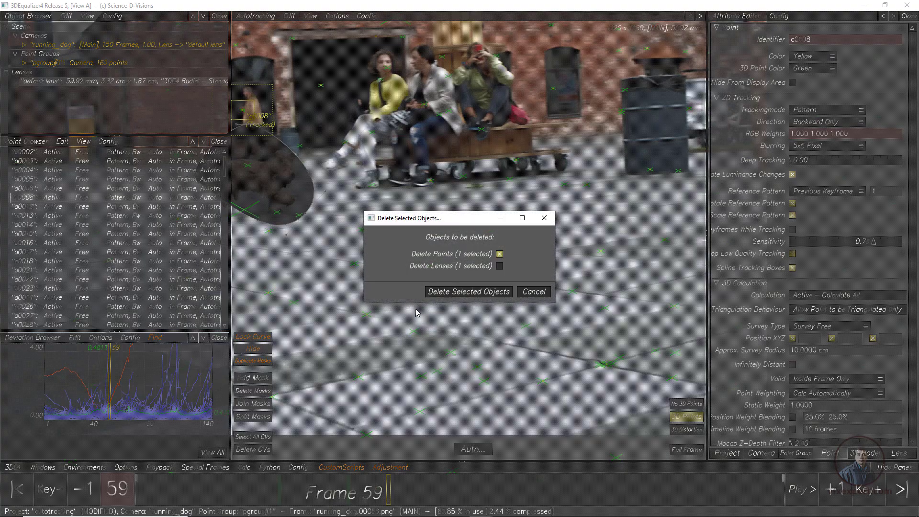
{"action": "left_click", "coordinate": [435, 290]}
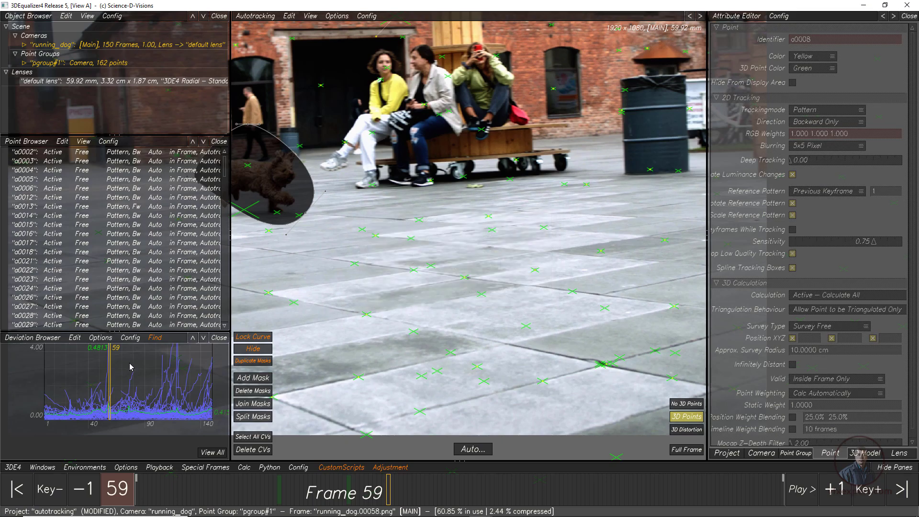
{"action": "left_click_drag", "start_coordinate": [134, 359], "coordinate": [75, 381]}
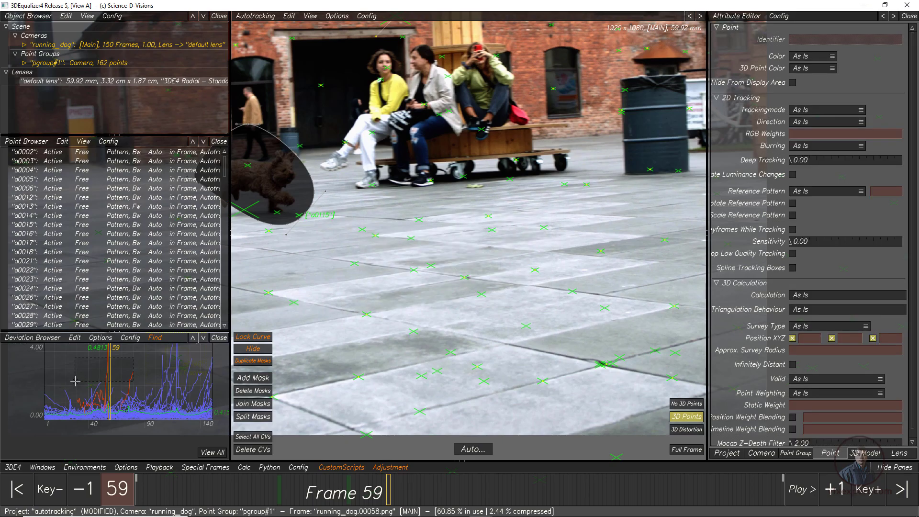
{"action": "key", "text": "Delete"}
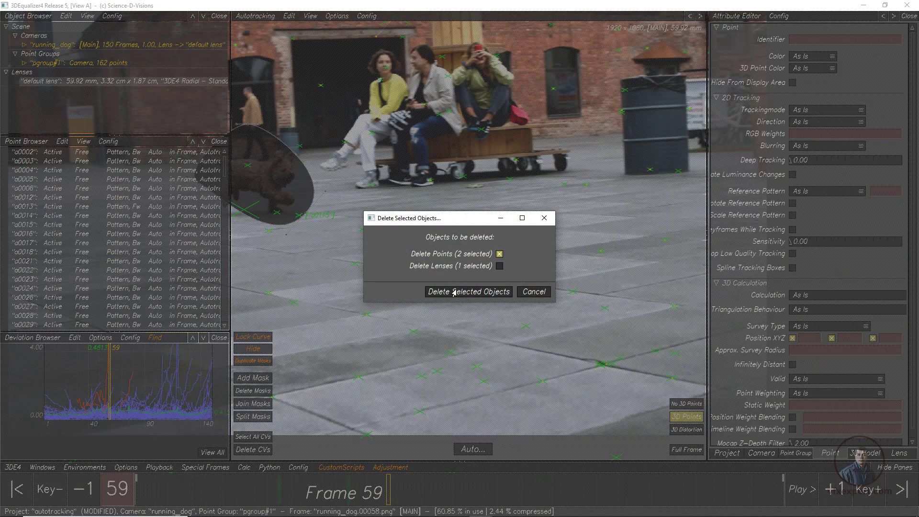
{"action": "left_click", "coordinate": [453, 292]}
Delete the remaining points with spiking deviation curves, including a0152, whose peak lies past frame 90.
{"action": "right_click_drag", "start_coordinate": [180, 374], "coordinate": [188, 356]}
{"action": "middle_click_drag", "start_coordinate": [188, 375], "coordinate": [171, 419]}
{"action": "left_click", "coordinate": [98, 382]}
{"action": "key", "text": "Delete"}
{"action": "left_click", "coordinate": [453, 292]}
{"action": "left_click_drag", "start_coordinate": [156, 370], "coordinate": [169, 384]}
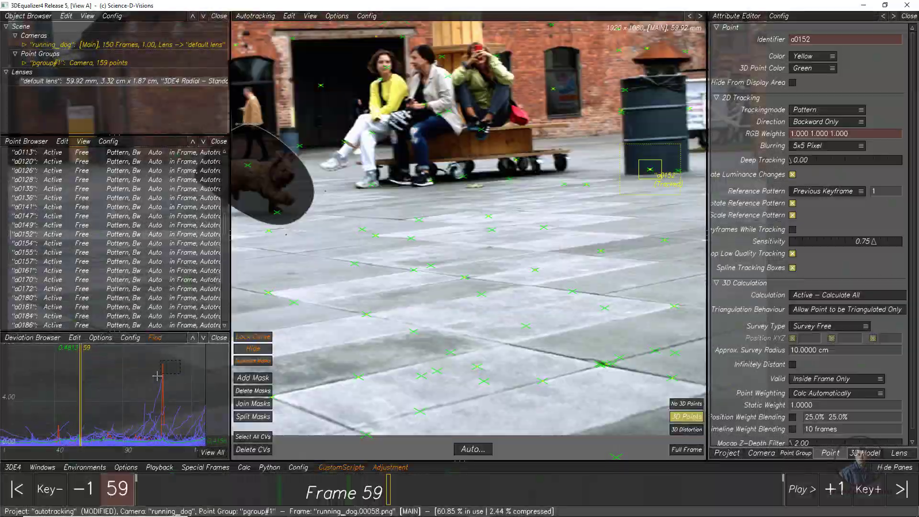
{"action": "key", "text": "Delete"}
{"action": "left_click", "coordinate": [451, 293]}
Calculate everything from scratch with the reduced point set, inspect the camera path in 3D, and use the result.
{"action": "left_click", "coordinate": [243, 467]}
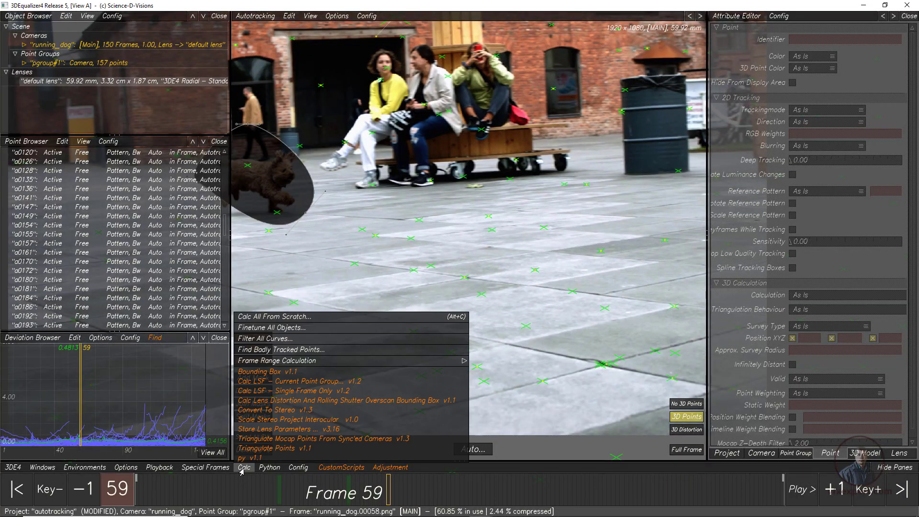
{"action": "left_click", "coordinate": [261, 318]}
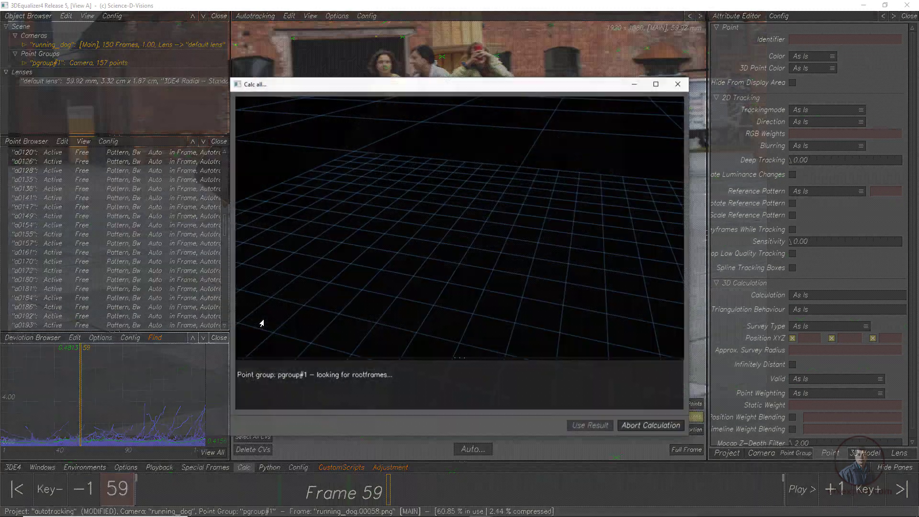
{"action": "right_click_drag", "start_coordinate": [428, 291], "coordinate": [550, 351]}
{"action": "middle_click_drag", "start_coordinate": [331, 262], "coordinate": [390, 294]}
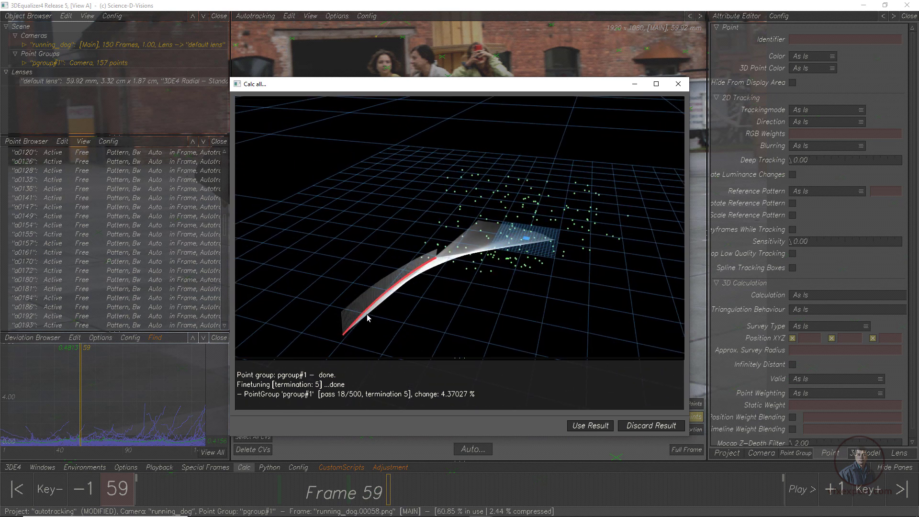
{"action": "left_click", "coordinate": [582, 426]}
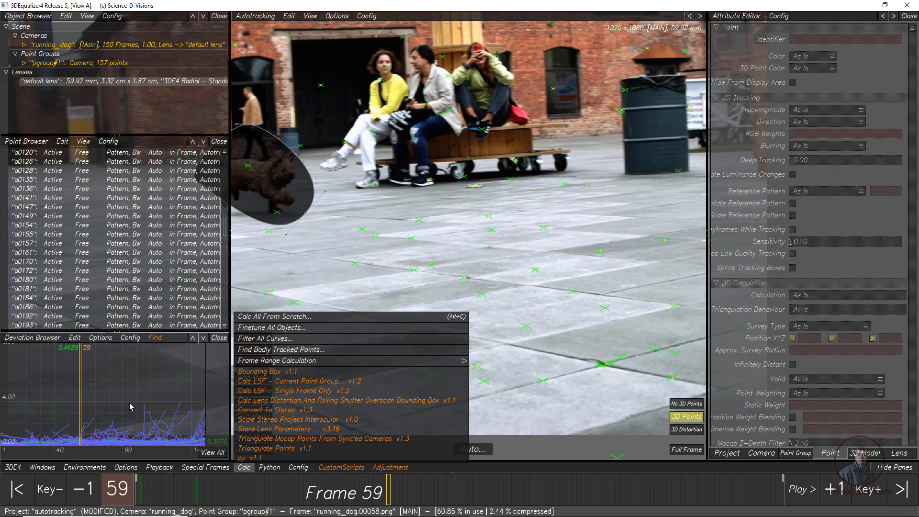
Find the point whose deviation curve spikes just before frame 59, and delete that point, a0161.
{"action": "left_click", "coordinate": [211, 453]}
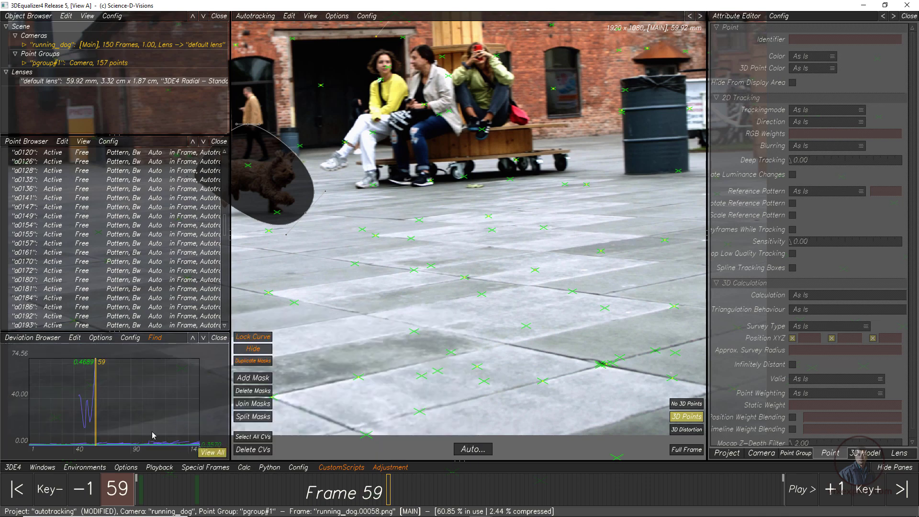
{"action": "right_click_drag", "start_coordinate": [162, 421], "coordinate": [220, 433]}
{"action": "middle_click_drag", "start_coordinate": [210, 418], "coordinate": [138, 396]}
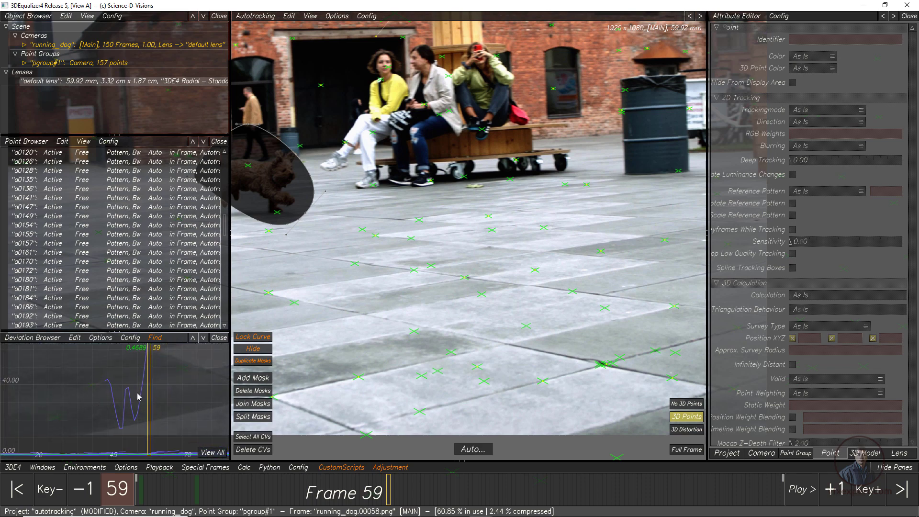
{"action": "left_click", "coordinate": [148, 419]}
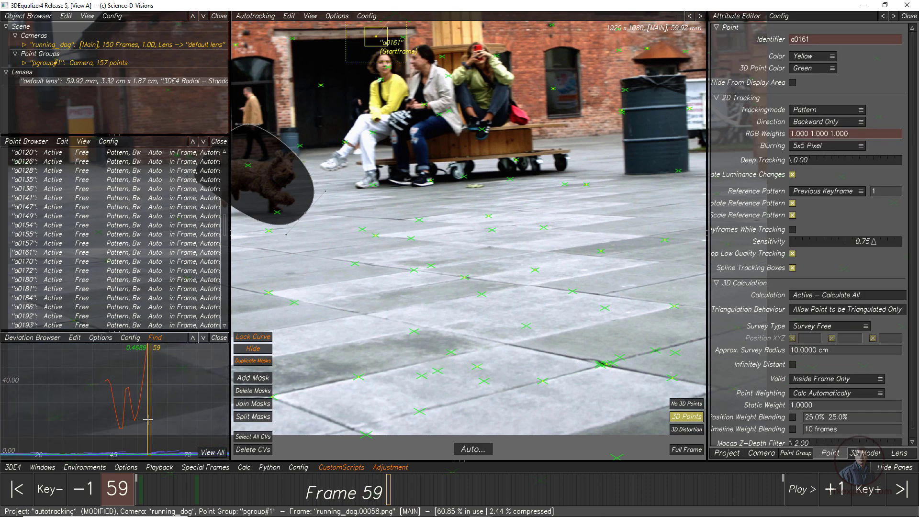
{"action": "key", "text": "Delete"}
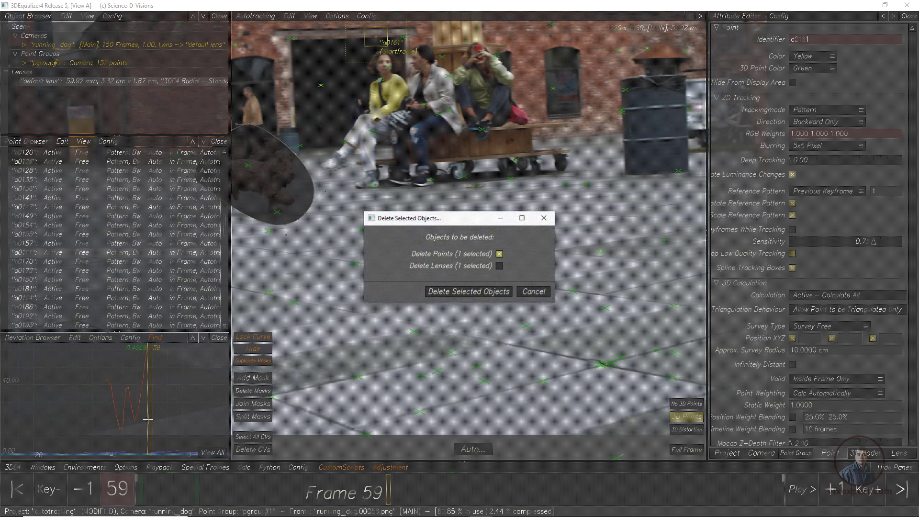
{"action": "left_click", "coordinate": [452, 292]}
Recalculate from scratch without point a0161, use the result, and show all point deviation curves in a wider Deviation Browser.
{"action": "left_click", "coordinate": [242, 467]}
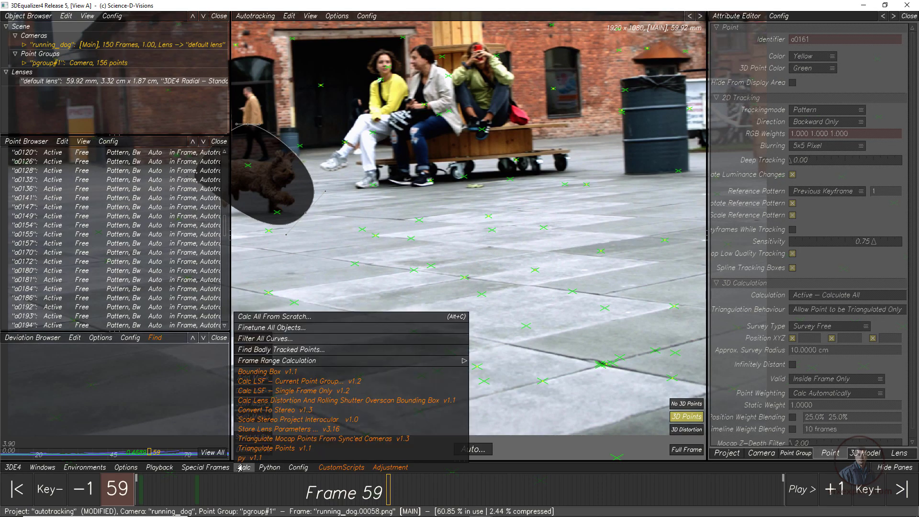
{"action": "left_click", "coordinate": [268, 318]}
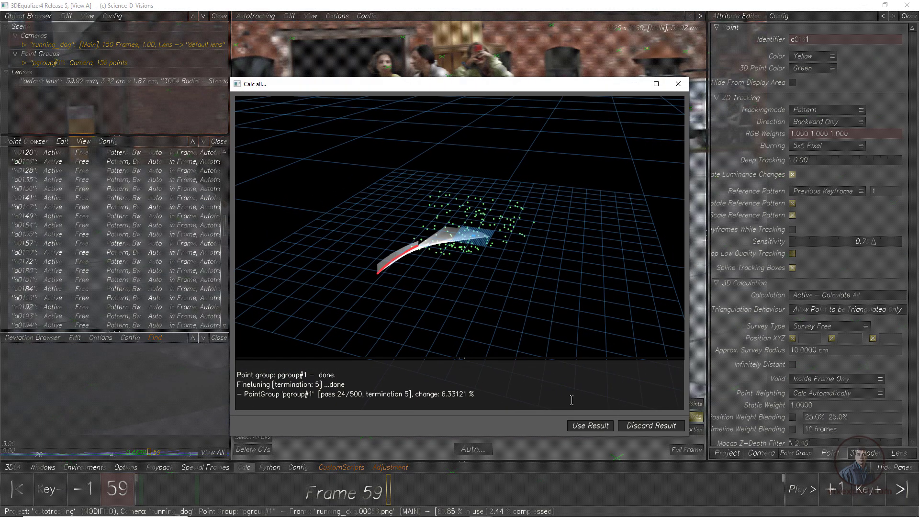
{"action": "left_click", "coordinate": [586, 426]}
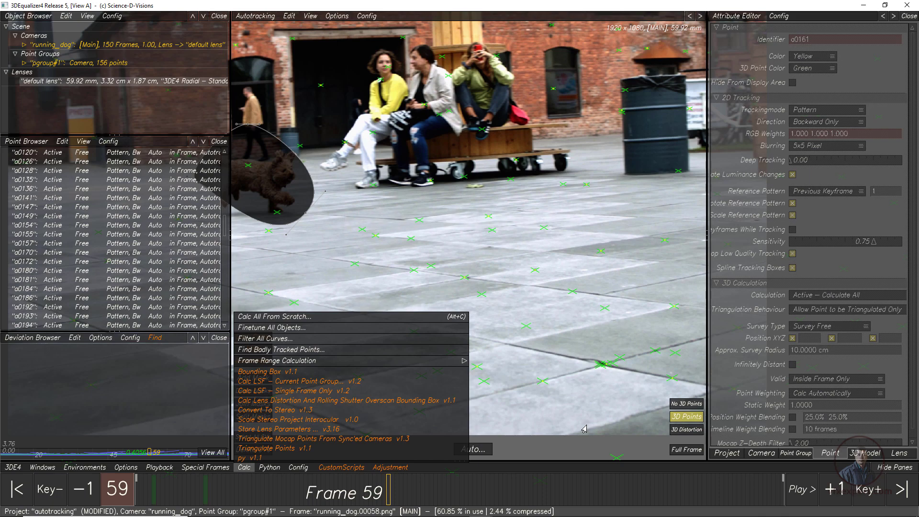
{"action": "left_click", "coordinate": [210, 457]}
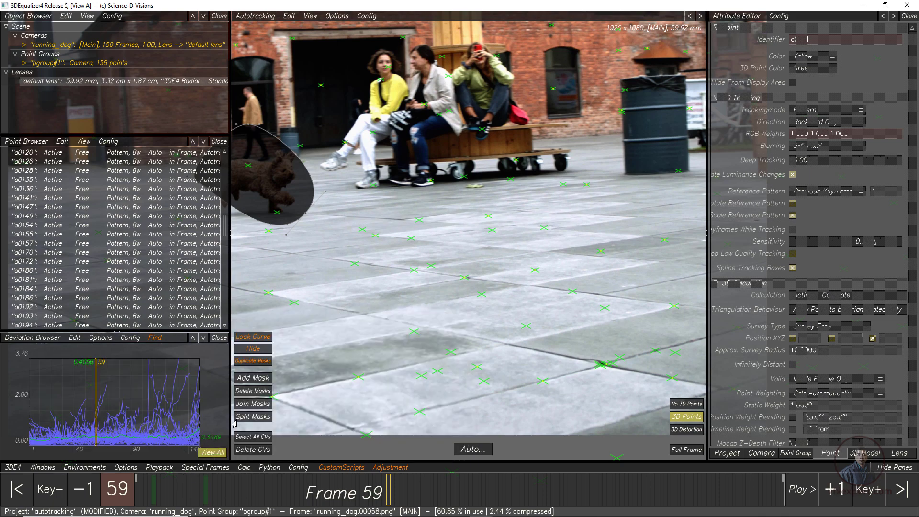
{"action": "left_click_drag", "start_coordinate": [229, 419], "coordinate": [259, 420]}
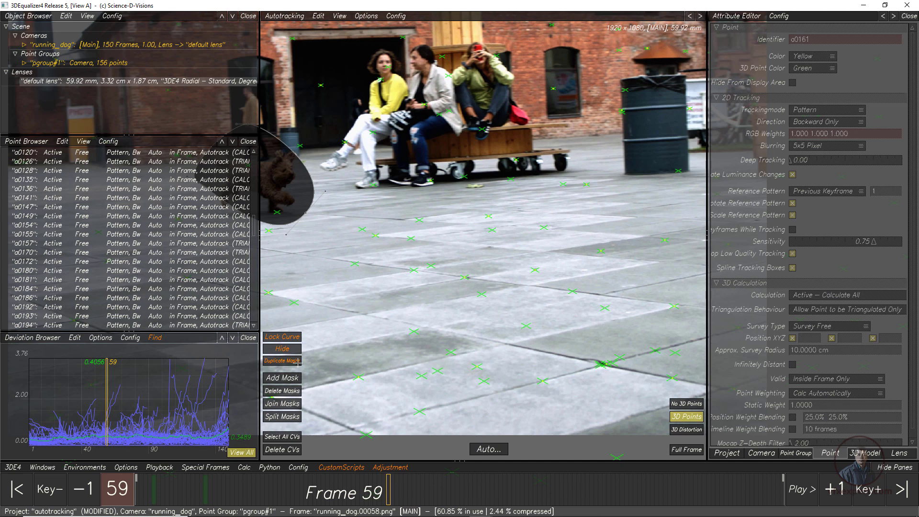
Close the Deviation Browser, fit the full frame in the view, and play the tracked footage from frame 1 to check the points.
{"action": "left_click", "coordinate": [248, 339]}
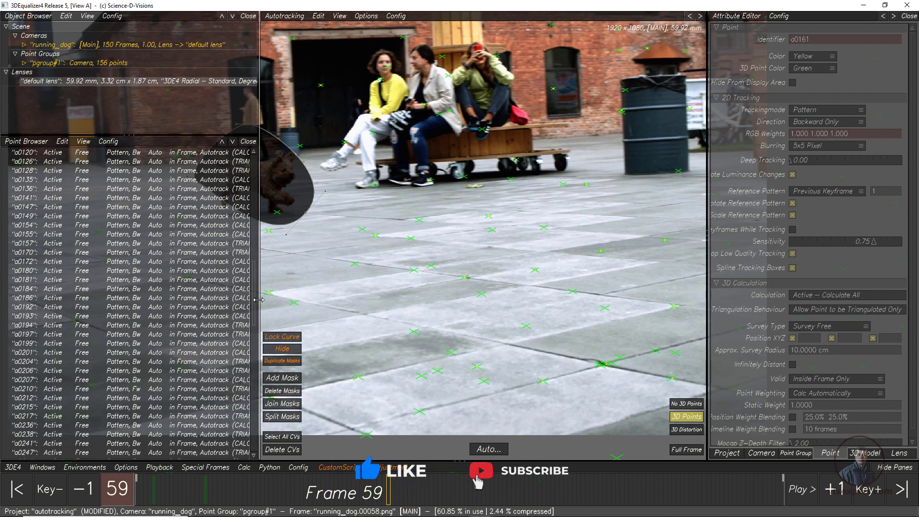
{"action": "left_click", "coordinate": [683, 449]}
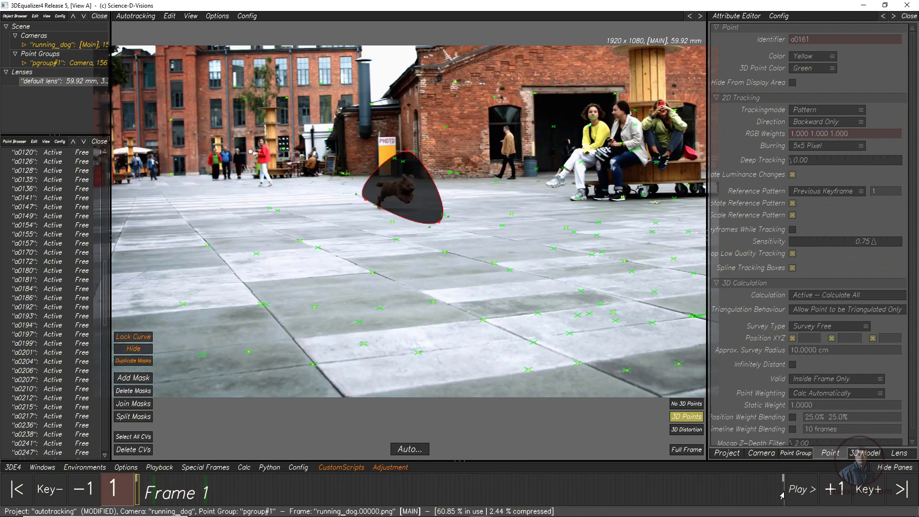
{"action": "left_click", "coordinate": [801, 490]}
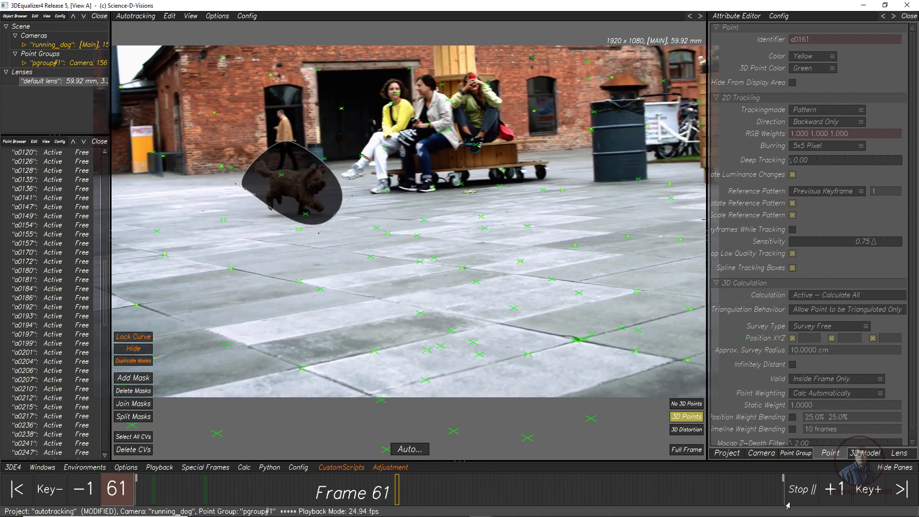
{"action": "left_click", "coordinate": [800, 493]}
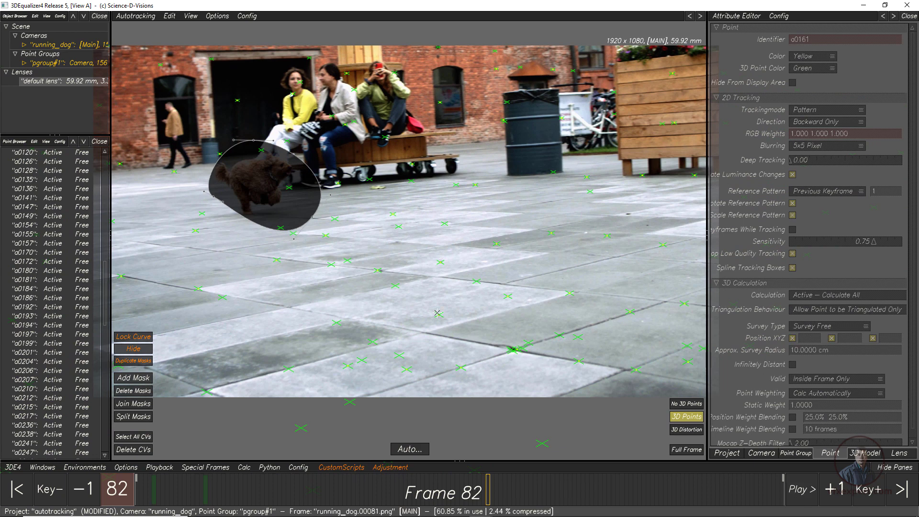
Save the project under the new name autotracking_02.3de in the 3deproject folder.
{"action": "left_click", "coordinate": [13, 468]}
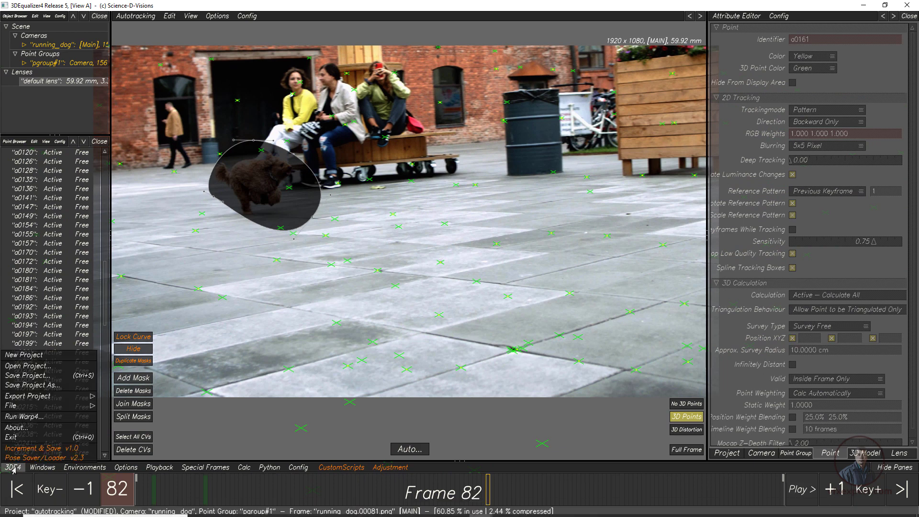
{"action": "left_click", "coordinate": [32, 387]}
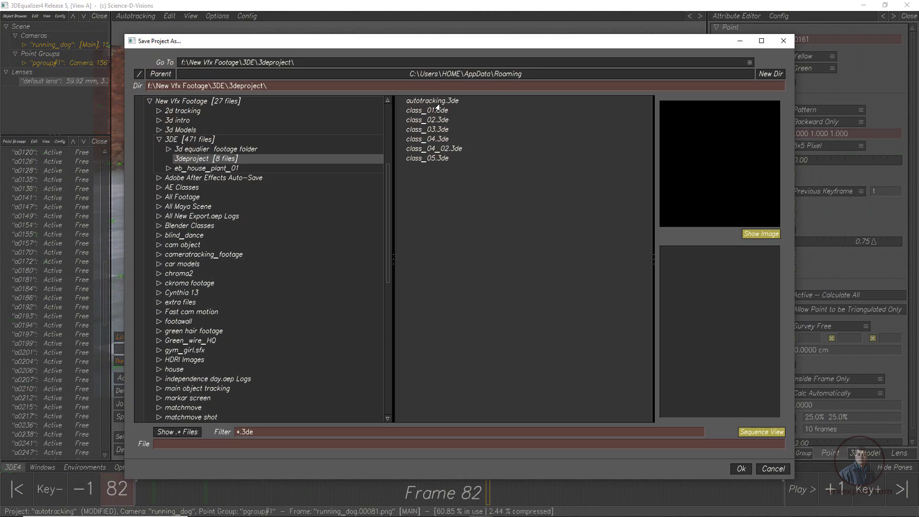
{"action": "left_click", "coordinate": [433, 101]}
{"action": "left_click", "coordinate": [194, 447]}
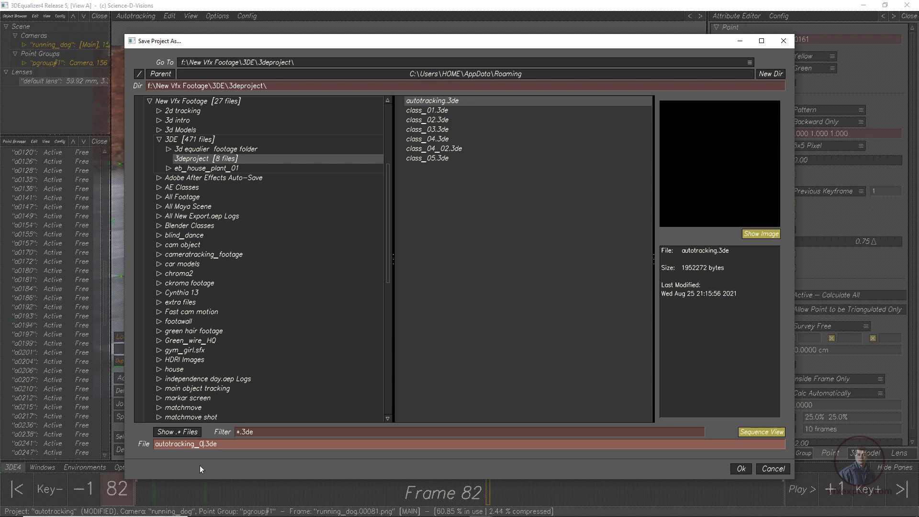
{"action": "left_click", "coordinate": [738, 471]}
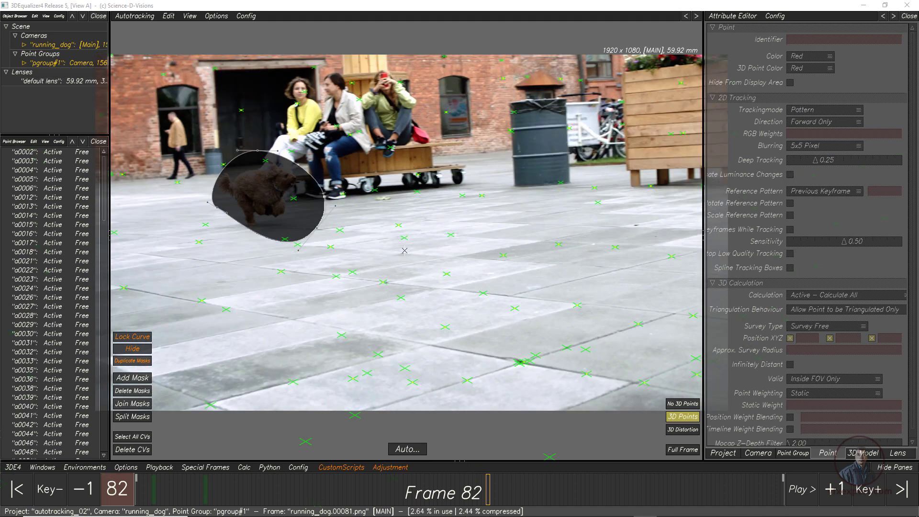
Examine the solved point cloud and camera path in the 3D Orientation view, in perspective and from the orthographic side view.
{"action": "left_click", "coordinate": [129, 19]}
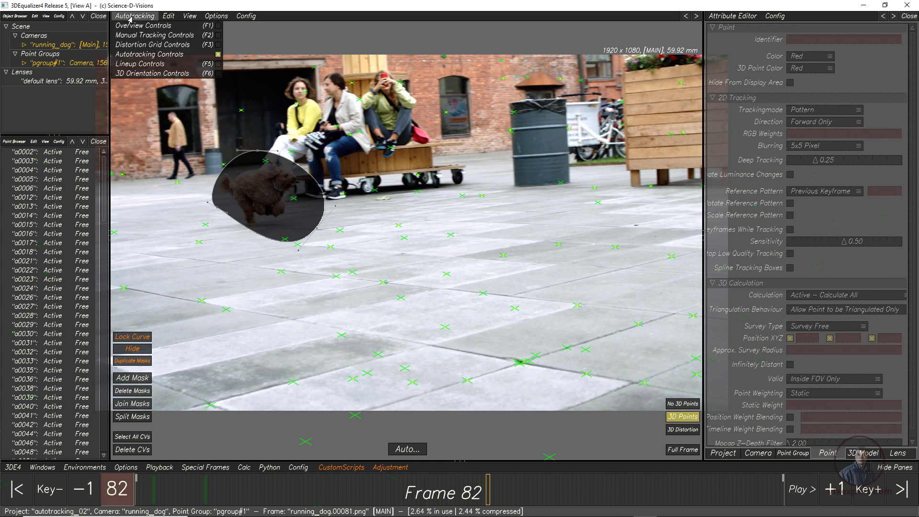
{"action": "left_click", "coordinate": [136, 75]}
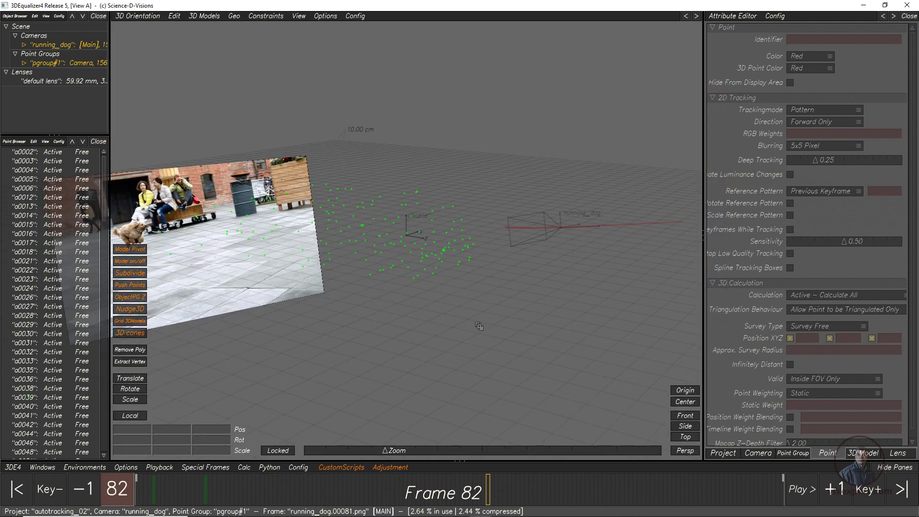
{"action": "left_click_drag", "start_coordinate": [460, 309], "coordinate": [535, 332], "text": "alt"}
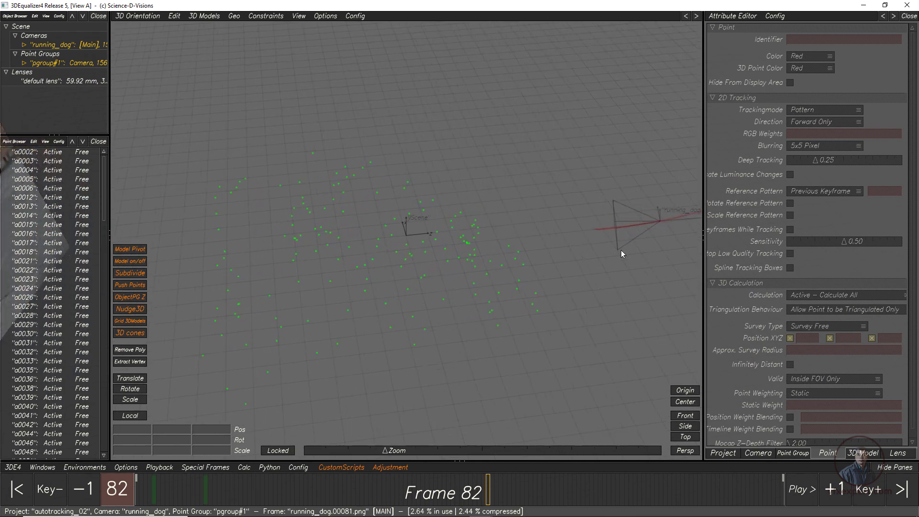
{"action": "middle_click_drag", "start_coordinate": [564, 317], "coordinate": [552, 251], "text": "alt"}
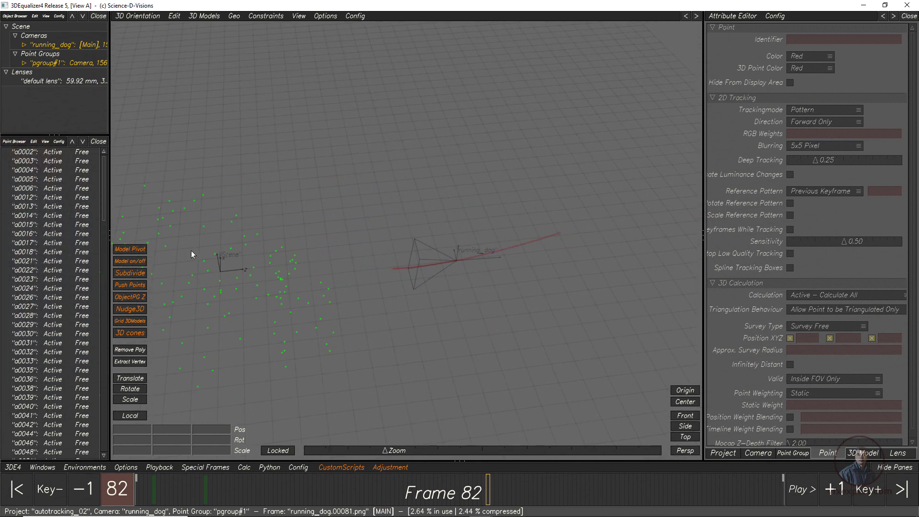
{"action": "left_click_drag", "start_coordinate": [357, 357], "coordinate": [374, 302], "text": "alt"}
{"action": "middle_click_drag", "start_coordinate": [493, 352], "coordinate": [630, 340], "text": "alt"}
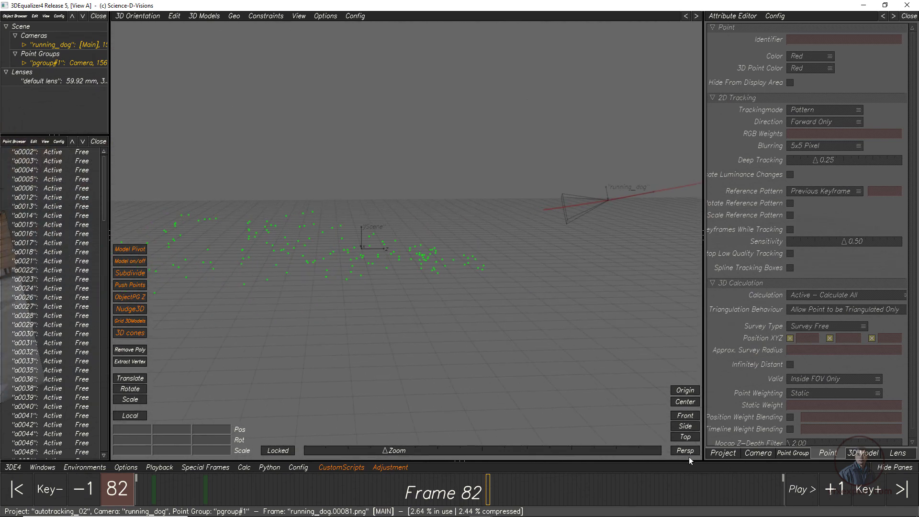
{"action": "left_click", "coordinate": [684, 451]}
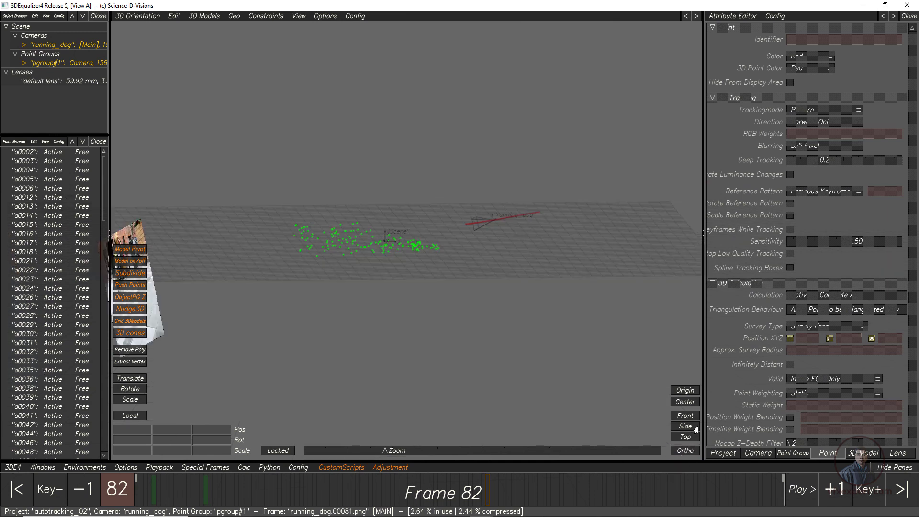
{"action": "left_click", "coordinate": [685, 427]}
{"action": "scroll", "coordinate": [446, 281], "scroll_direction": "up", "scroll_amount": 5}
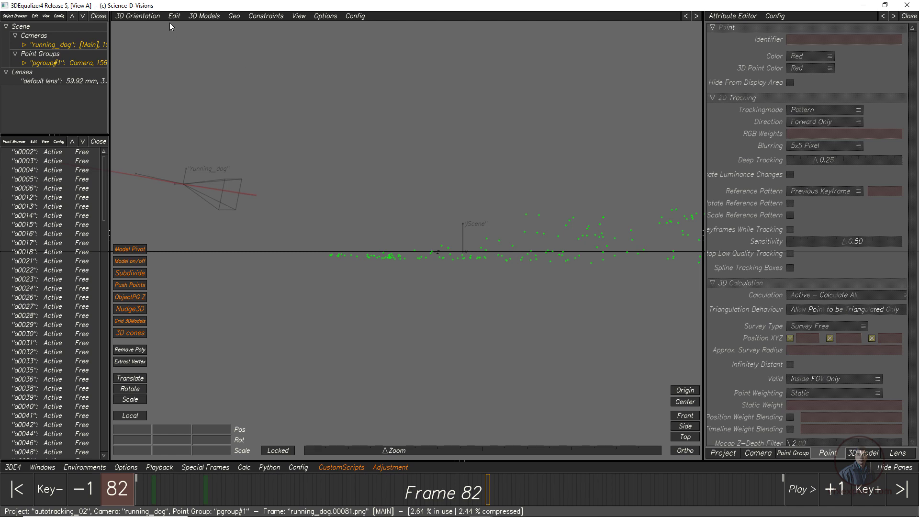
In the Lineup view, go to frame 75 and select the ground point a0376 on the paving.
{"action": "left_click", "coordinate": [142, 18]}
{"action": "left_click", "coordinate": [146, 63]}
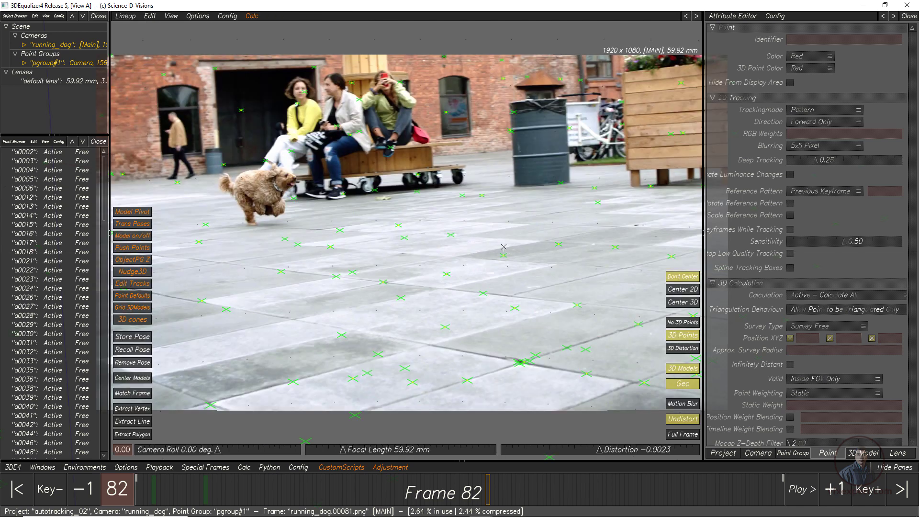
{"action": "left_click_drag", "start_coordinate": [287, 492], "coordinate": [451, 496]}
{"action": "left_click_drag", "start_coordinate": [435, 496], "coordinate": [457, 498]}
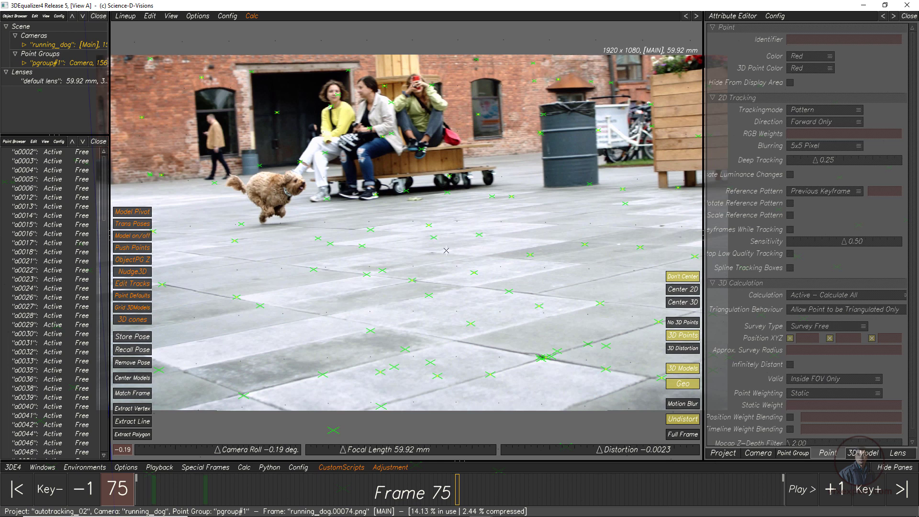
{"action": "left_click", "coordinate": [443, 231]}
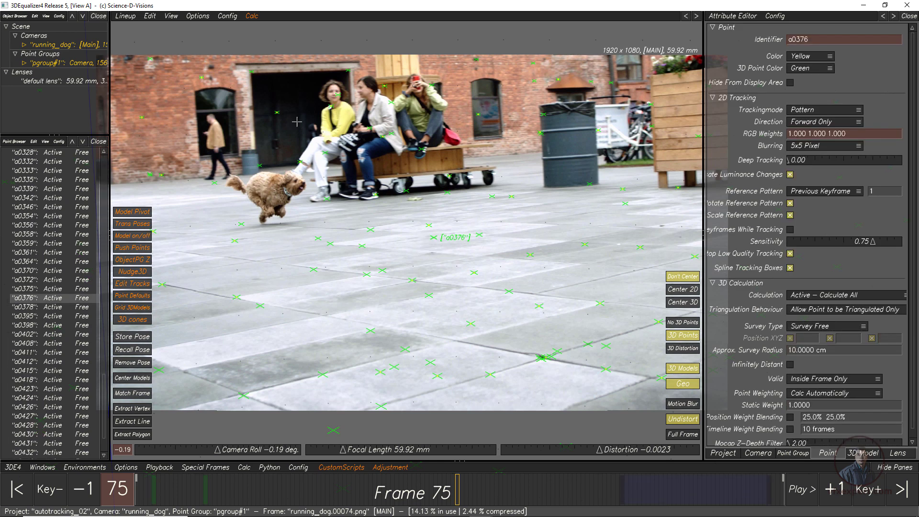
Move the selected point a0376 to the origin in the 3D Orientation view.
{"action": "left_click", "coordinate": [127, 17]}
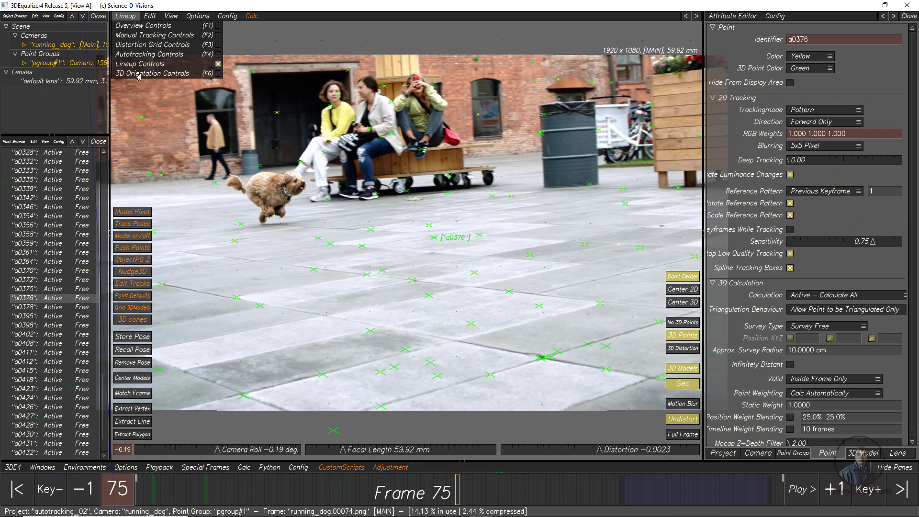
{"action": "left_click", "coordinate": [139, 74]}
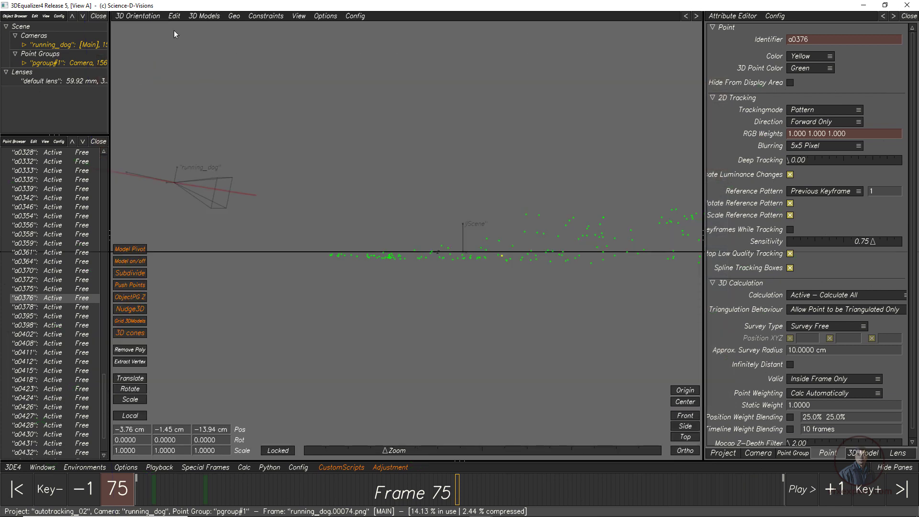
{"action": "left_click", "coordinate": [174, 16]}
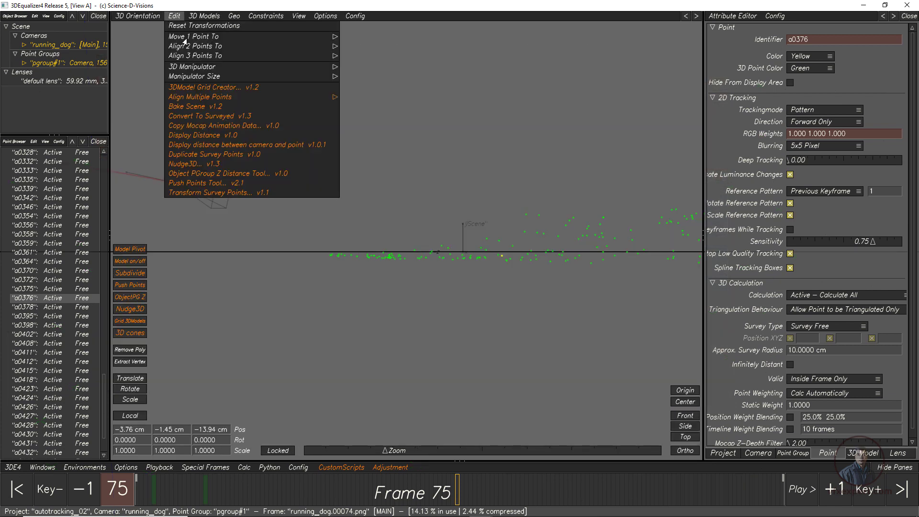
{"action": "mouse_move", "coordinate": [186, 39]}
{"action": "left_click", "coordinate": [347, 41]}
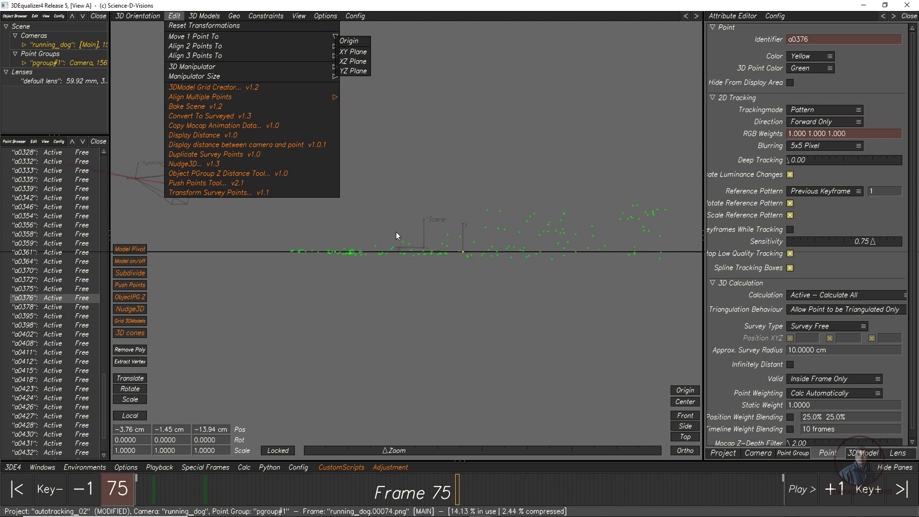
Inspect how the point cloud and camera sit relative to the new origin in the side and perspective views.
{"action": "right_click_drag", "start_coordinate": [448, 290], "coordinate": [500, 314], "text": "alt"}
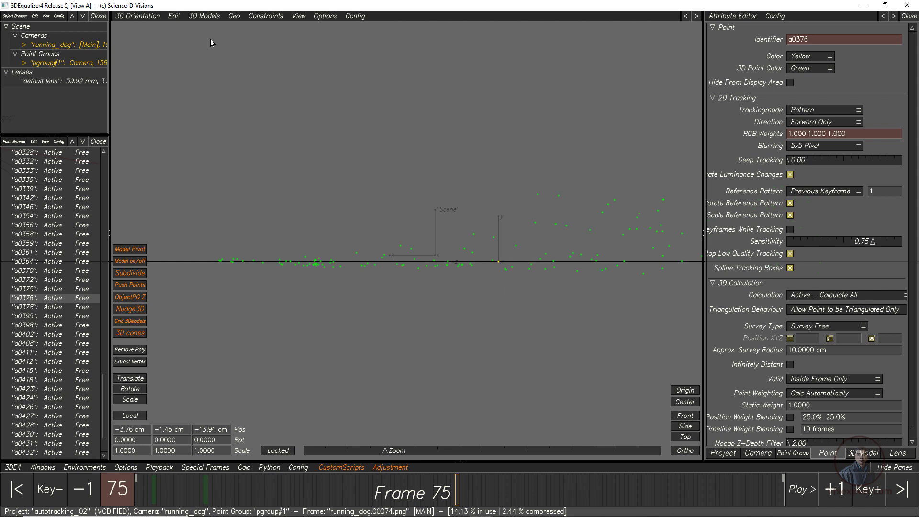
{"action": "left_click", "coordinate": [683, 453]}
{"action": "left_click_drag", "start_coordinate": [408, 283], "coordinate": [462, 322], "text": "alt"}
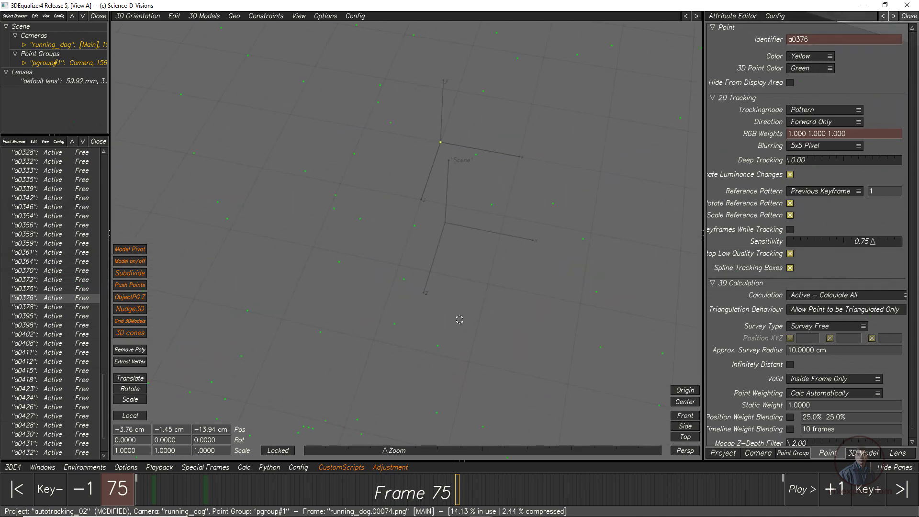
{"action": "right_click_drag", "start_coordinate": [526, 276], "coordinate": [459, 321], "text": "alt"}
{"action": "left_click_drag", "start_coordinate": [459, 320], "coordinate": [357, 222], "text": "alt"}
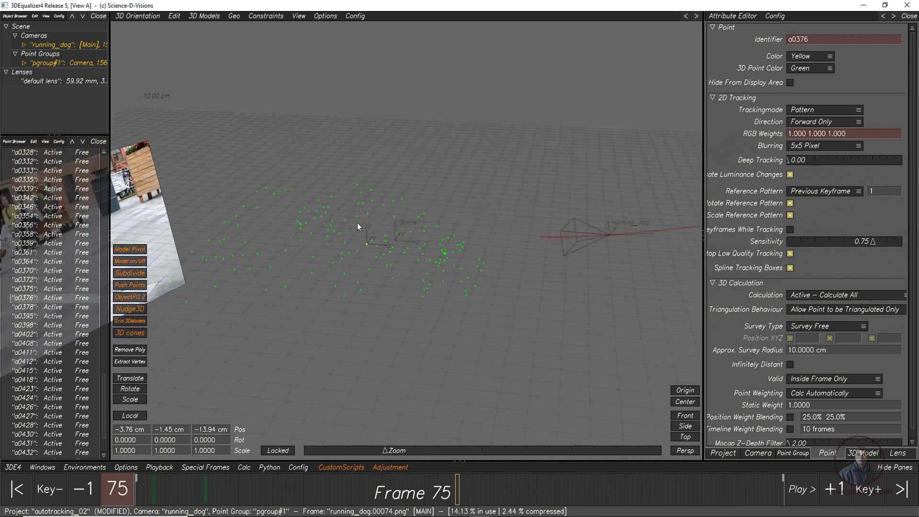
{"action": "left_click", "coordinate": [174, 16]}
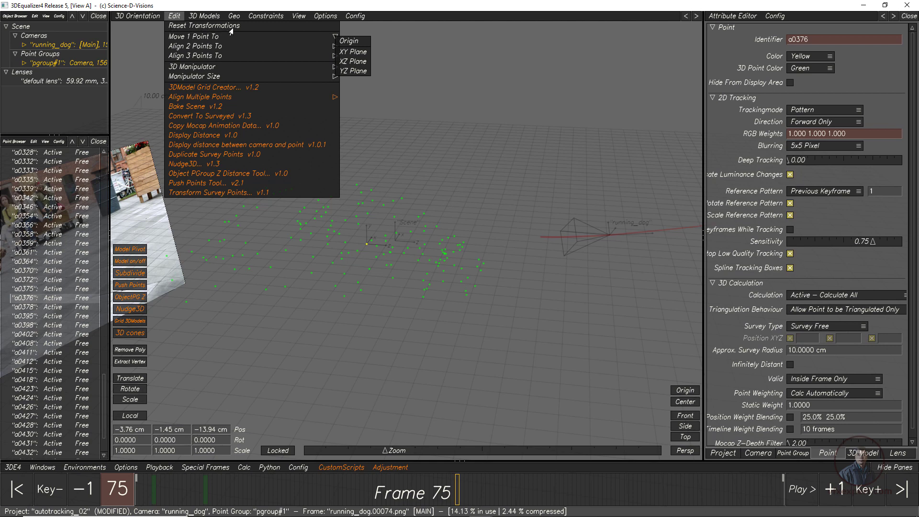
{"action": "left_click", "coordinate": [462, 154]}
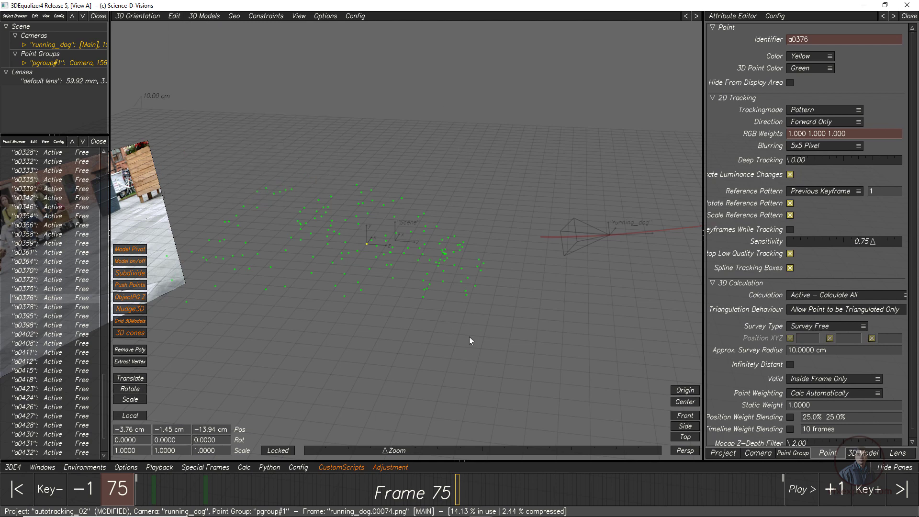
{"action": "left_click_drag", "start_coordinate": [469, 337], "coordinate": [456, 316], "text": "alt"}
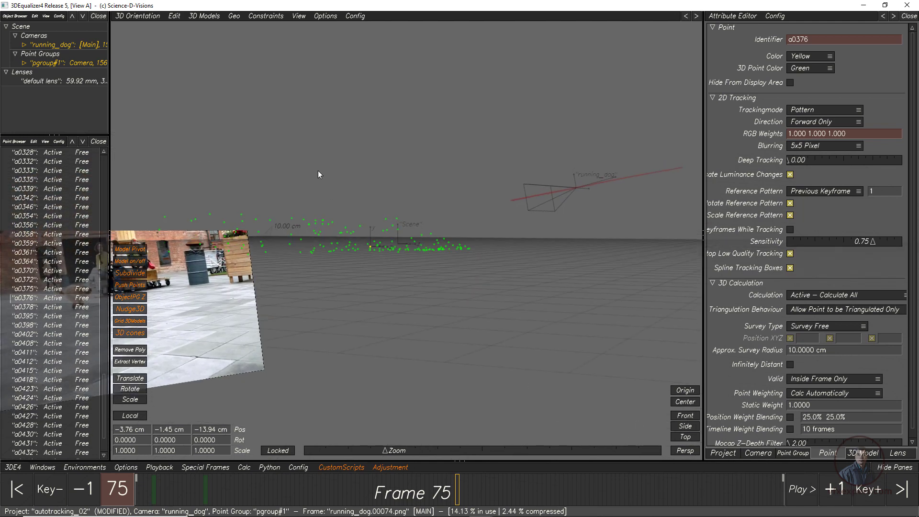
Check where point a0376 lies on the pavement in the Lineup view, and return to the 3D Orientation view.
{"action": "left_click", "coordinate": [154, 18]}
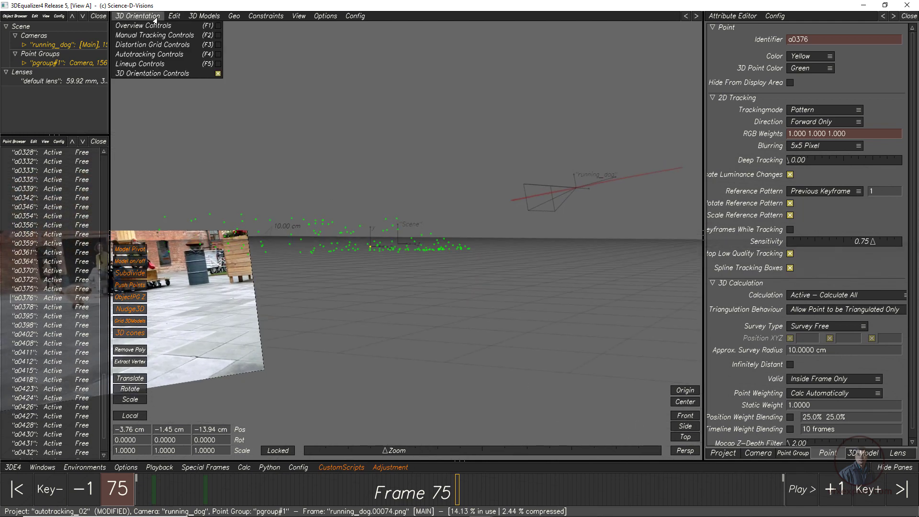
{"action": "left_click", "coordinate": [137, 65]}
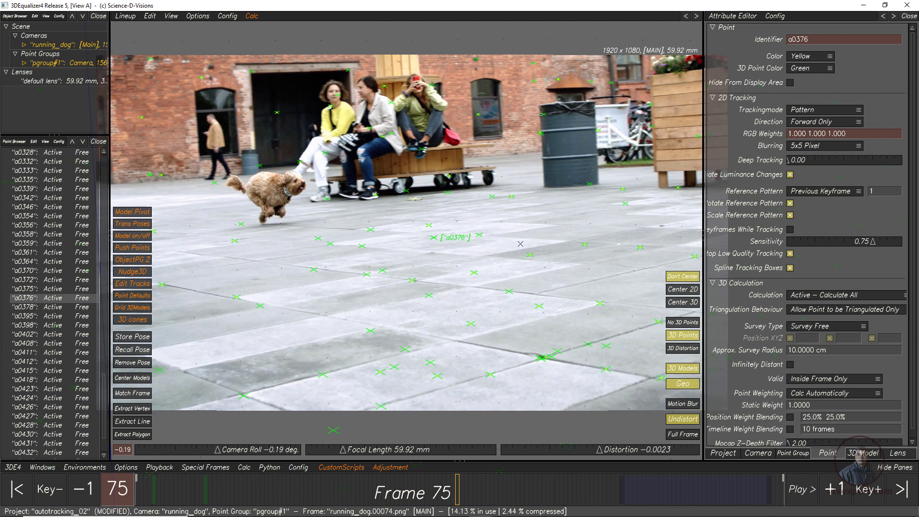
{"action": "left_click", "coordinate": [126, 17]}
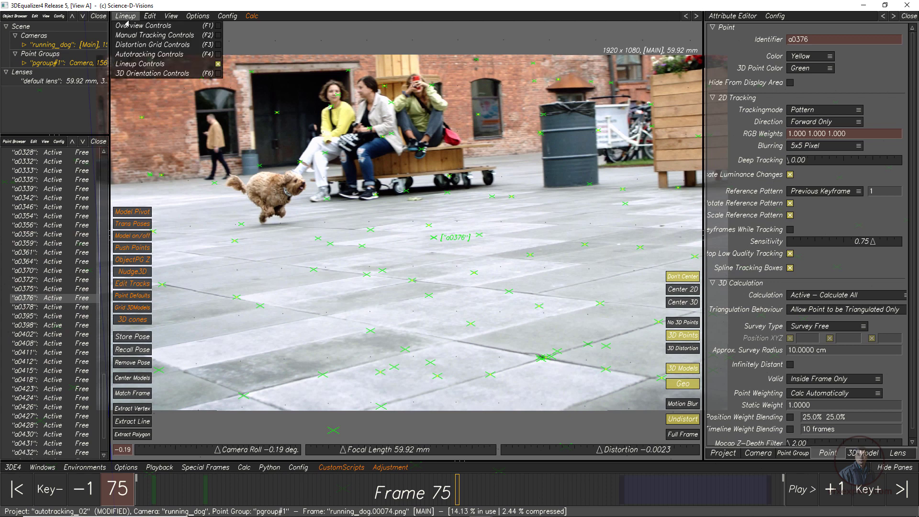
{"action": "left_click", "coordinate": [152, 73]}
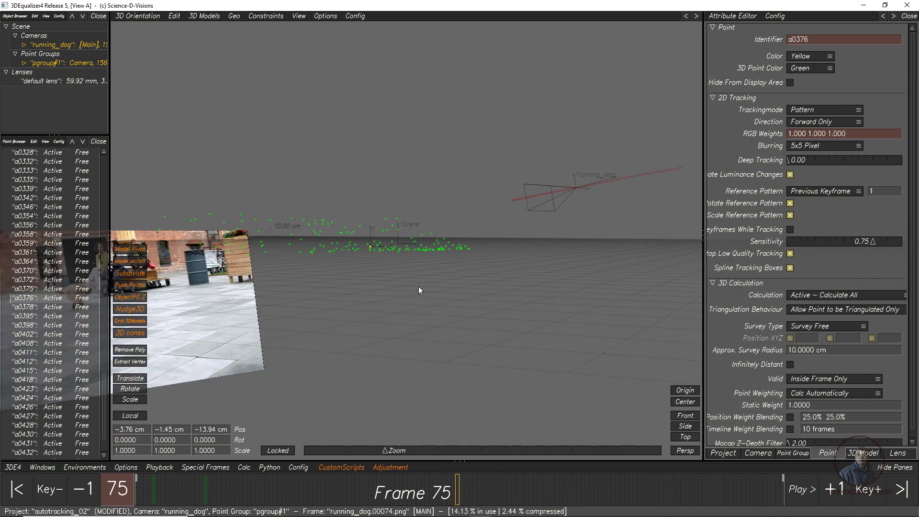
{"action": "left_click_drag", "start_coordinate": [418, 286], "coordinate": [417, 306], "text": "alt"}
{"action": "right_click_drag", "start_coordinate": [417, 306], "coordinate": [488, 330], "text": "alt"}
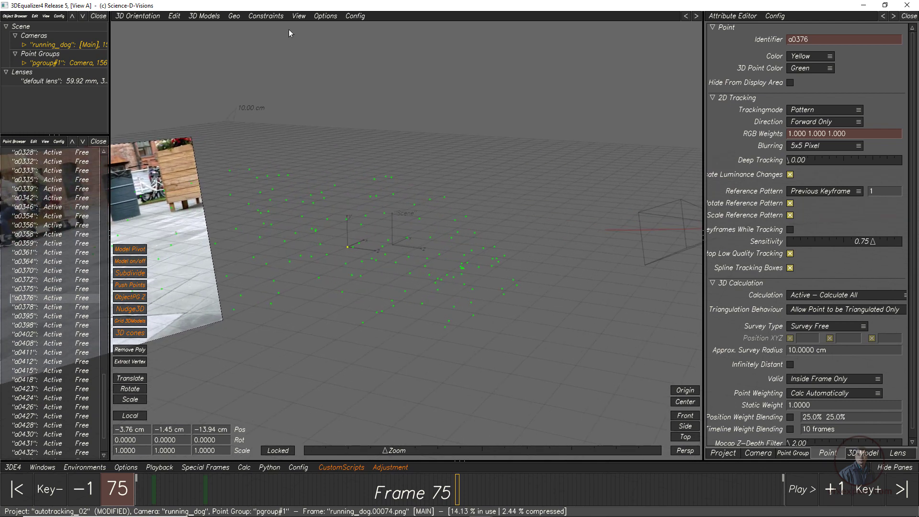
Create a cube 3D model at the scene origin and inspect it among the tracked ground points.
{"action": "left_click", "coordinate": [680, 403]}
{"action": "right_click_drag", "start_coordinate": [450, 298], "coordinate": [507, 311], "text": "alt"}
{"action": "left_click", "coordinate": [204, 17]}
{"action": "mouse_move", "coordinate": [205, 25]}
{"action": "left_click", "coordinate": [324, 42]}
{"action": "right_click_drag", "start_coordinate": [471, 357], "coordinate": [409, 313], "text": "alt"}
{"action": "left_click_drag", "start_coordinate": [476, 80], "coordinate": [502, 136]}
{"action": "left_click", "coordinate": [193, 19]}
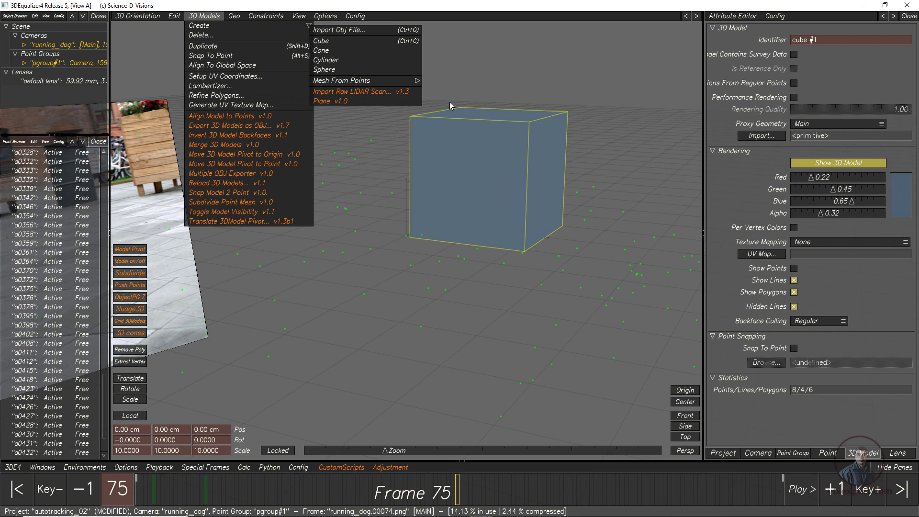
{"action": "left_click", "coordinate": [481, 81]}
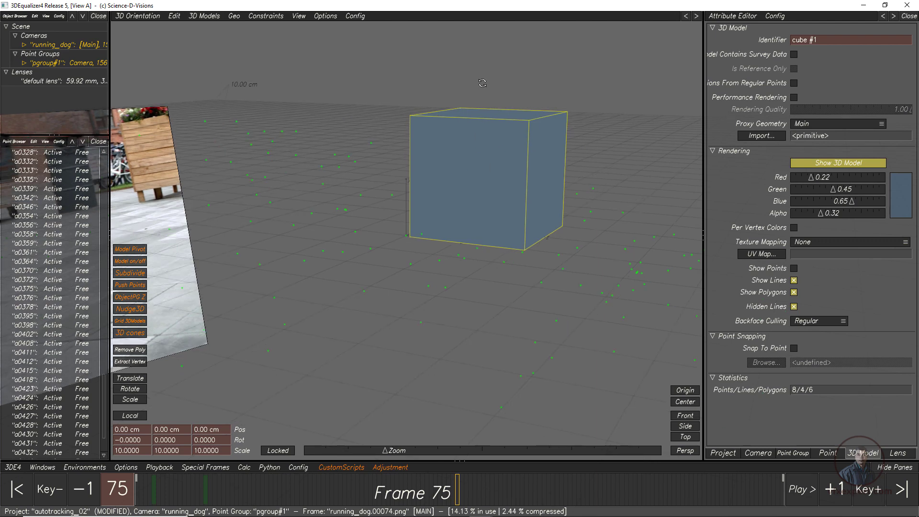
Snap the cube model to tracked point a0376 and check its placement over the footage in the Lineup view.
{"action": "left_click", "coordinate": [406, 235]}
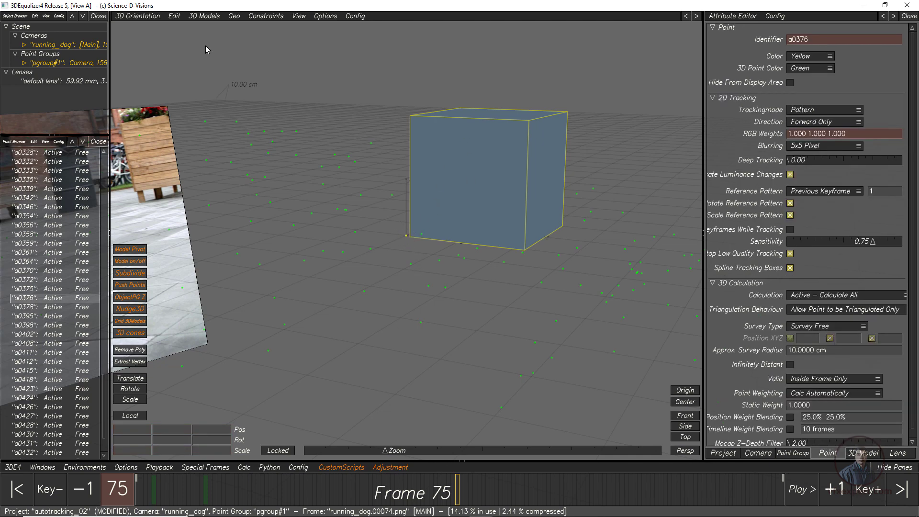
{"action": "left_click", "coordinate": [201, 17]}
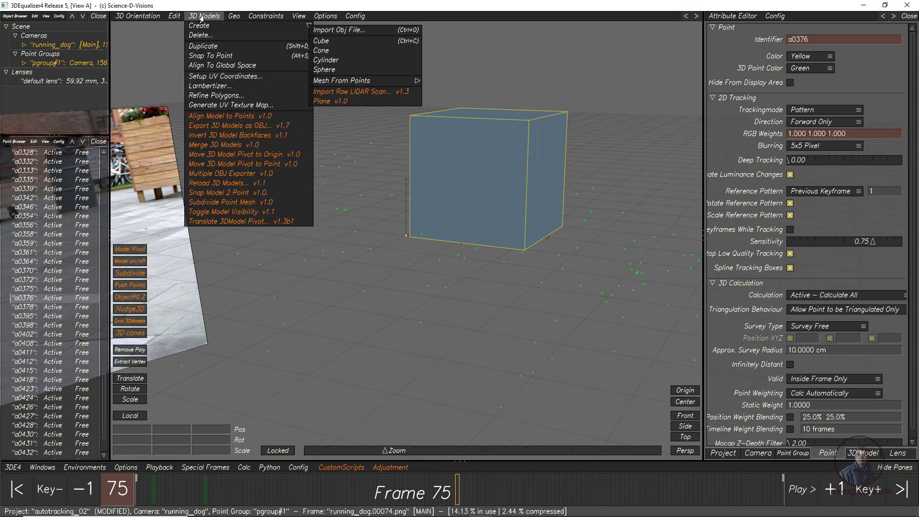
{"action": "left_click", "coordinate": [212, 56]}
{"action": "left_click", "coordinate": [528, 204]}
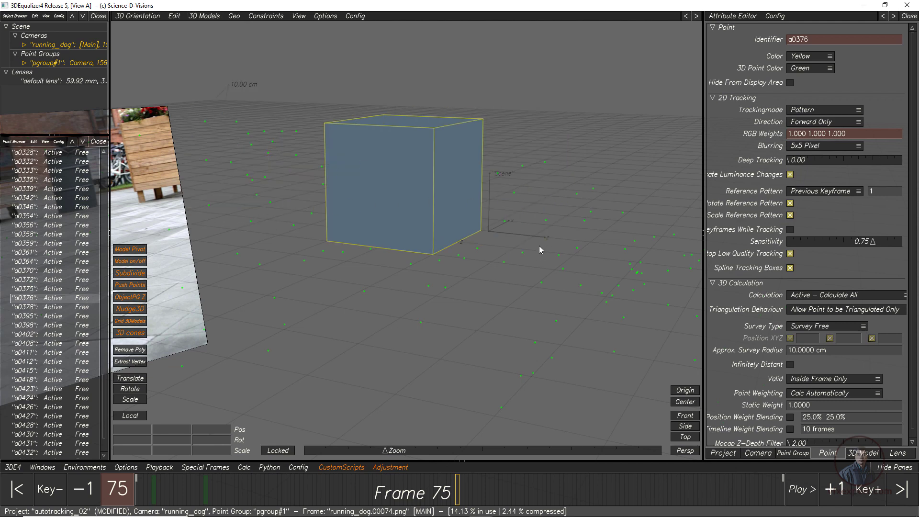
{"action": "left_click", "coordinate": [146, 17]}
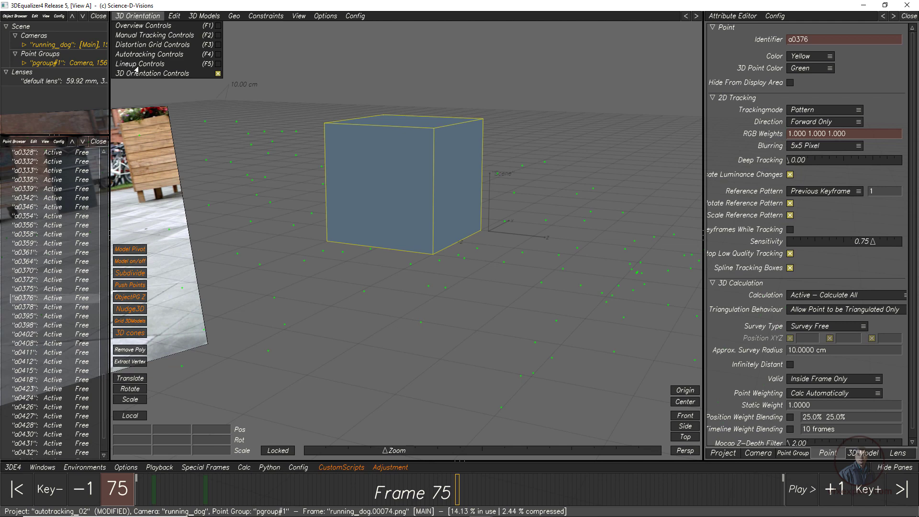
{"action": "left_click", "coordinate": [138, 64]}
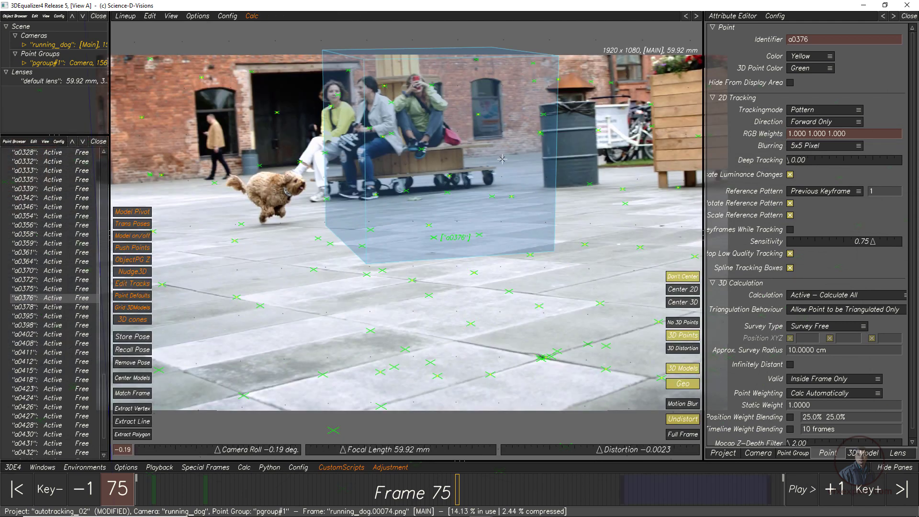
Return to the 3D Orientation view and scale the cube down uniformly to about 3.78.
{"action": "left_click", "coordinate": [123, 17]}
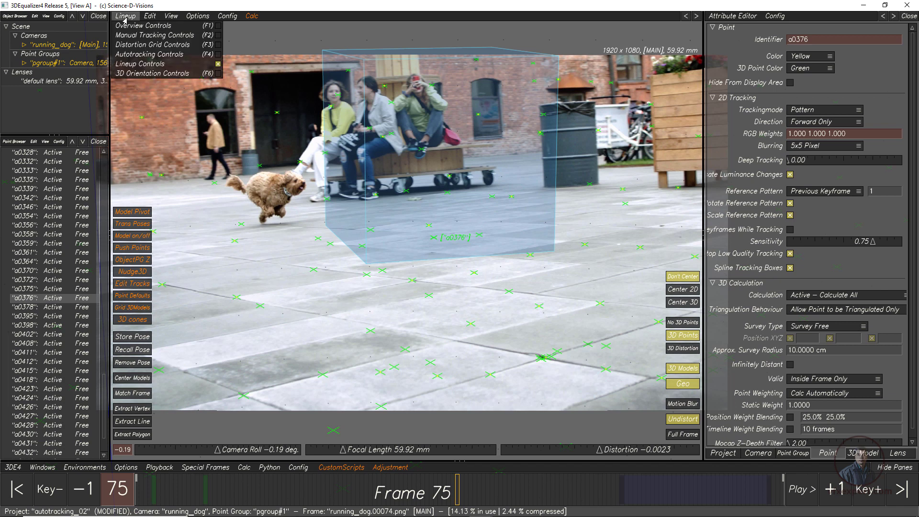
{"action": "left_click", "coordinate": [127, 74]}
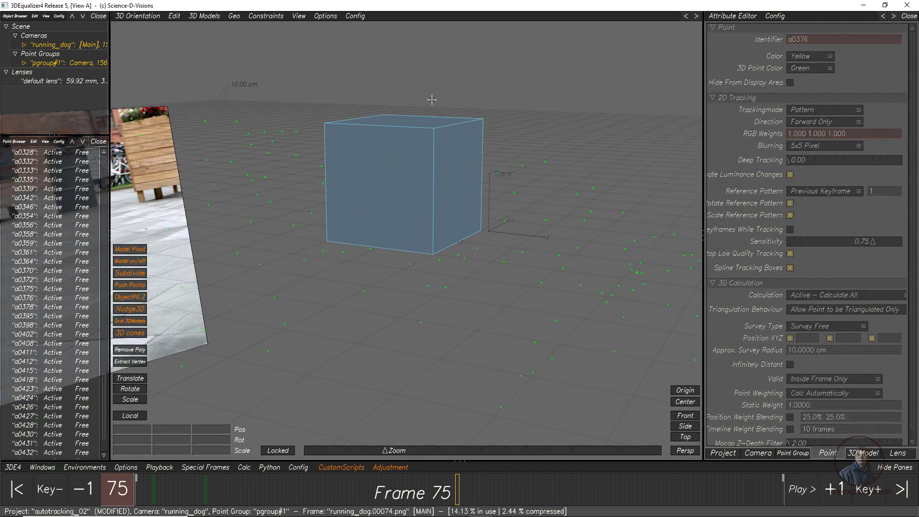
{"action": "left_click", "coordinate": [420, 143]}
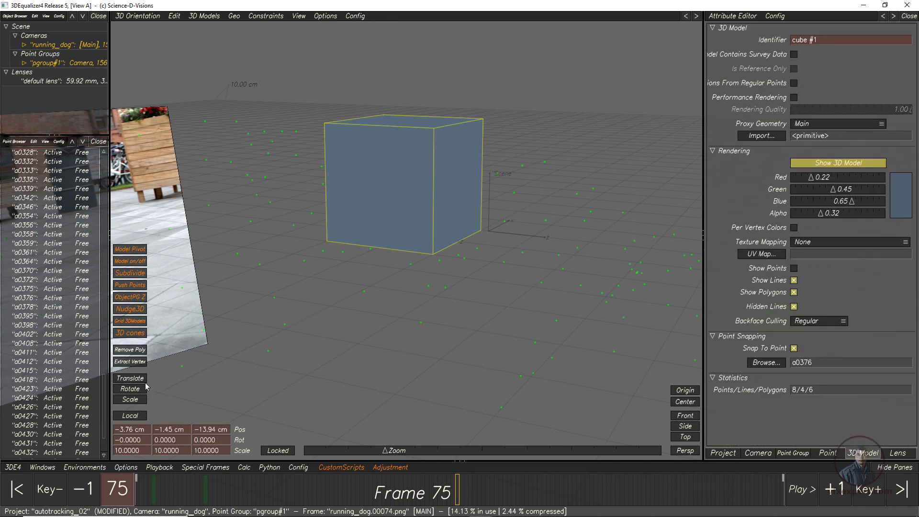
{"action": "left_click", "coordinate": [130, 399]}
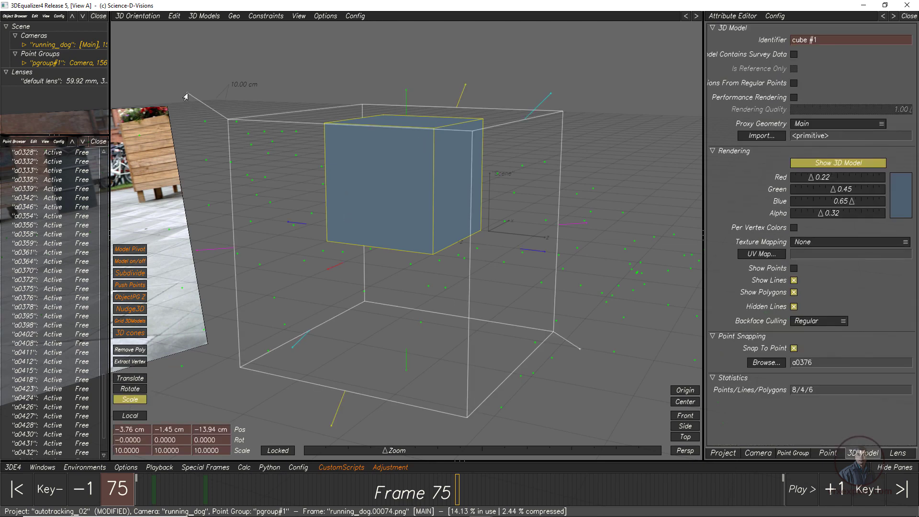
{"action": "left_click_drag", "start_coordinate": [187, 97], "coordinate": [209, 377]}
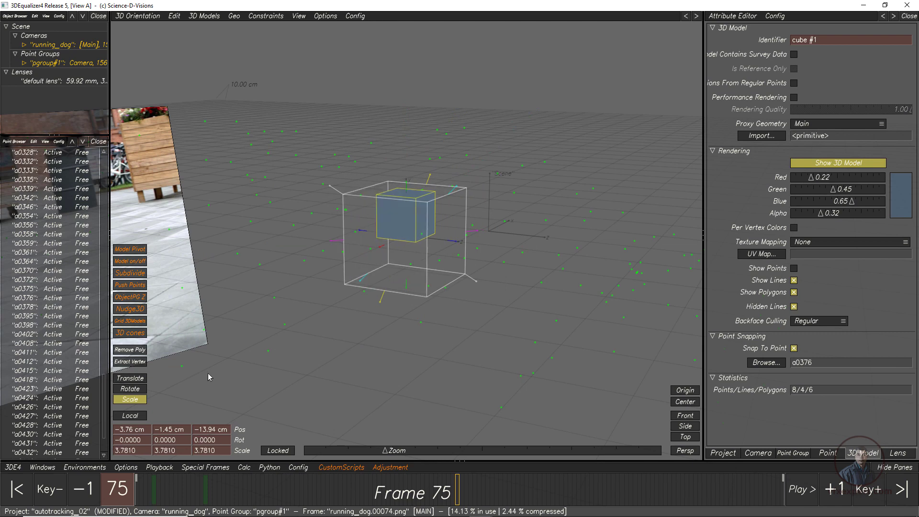
Rotate the cube about its vertical axis to about -23.3 degrees and check it against the footage in the Lineup view.
{"action": "left_click", "coordinate": [136, 388]}
{"action": "left_click_drag", "start_coordinate": [419, 253], "coordinate": [395, 256]}
{"action": "left_click", "coordinate": [136, 17]}
{"action": "left_click", "coordinate": [139, 64]}
{"action": "left_click", "coordinate": [130, 17]}
{"action": "left_click", "coordinate": [139, 73]}
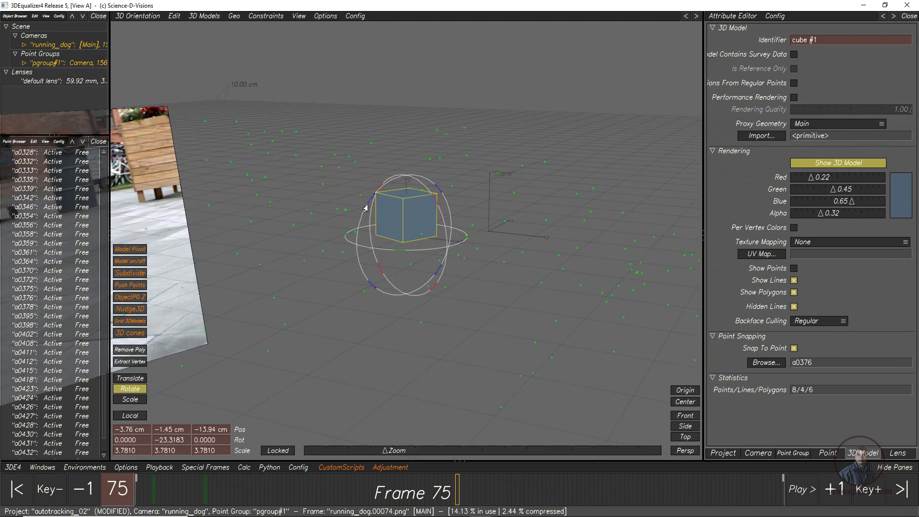
Tilt the cube to about -1.5 degrees in X and -2.0 degrees in Z, and show it in the Lineup view.
{"action": "left_click_drag", "start_coordinate": [435, 197], "coordinate": [430, 199]}
{"action": "scroll", "coordinate": [431, 199], "scroll_direction": "up", "scroll_amount": 5}
{"action": "left_click_drag", "start_coordinate": [312, 154], "coordinate": [308, 160]}
{"action": "left_click", "coordinate": [137, 16]}
{"action": "left_click", "coordinate": [139, 64]}
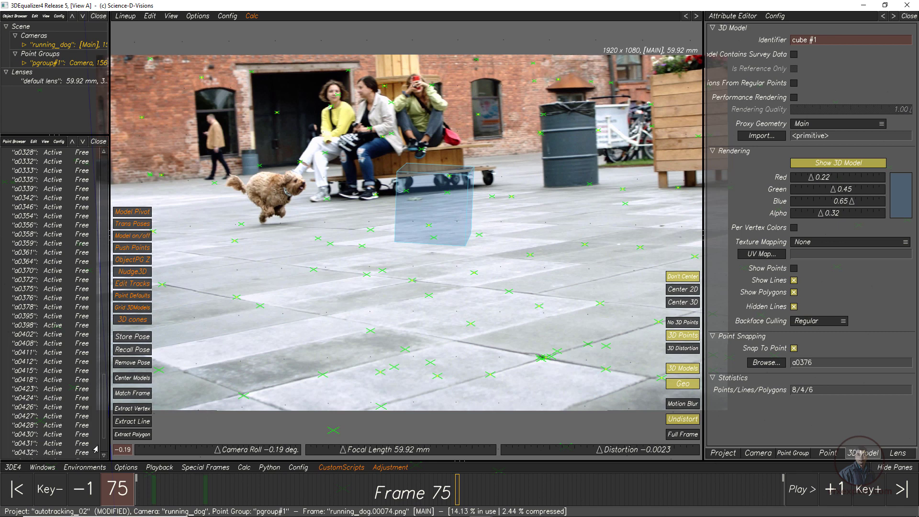
Open a second 3DE4 window and arrange it beside the Lineup window, keeping the cube in sight in both.
{"action": "left_click", "coordinate": [44, 469]}
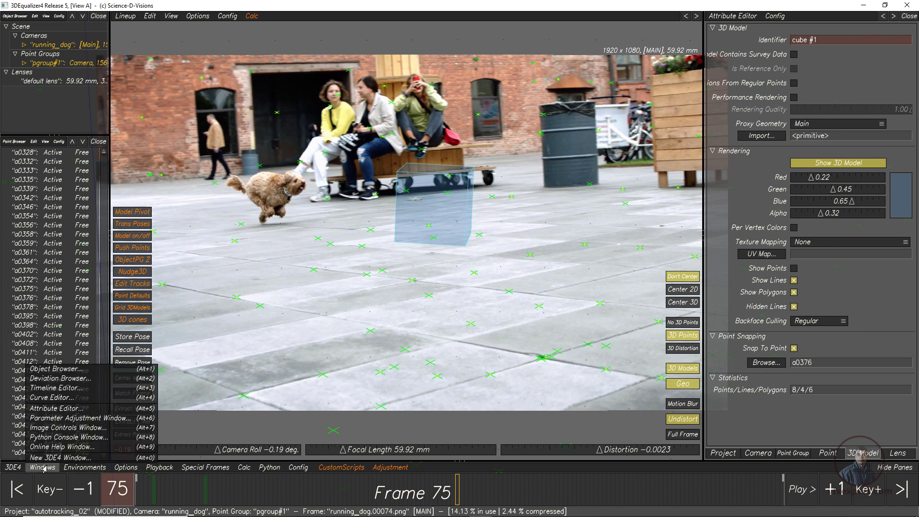
{"action": "left_click", "coordinate": [60, 458]}
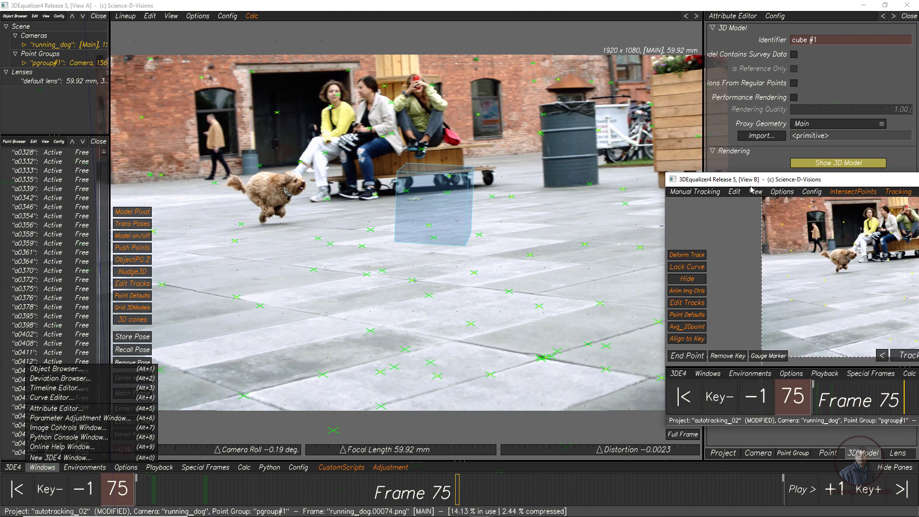
{"action": "left_click_drag", "start_coordinate": [748, 182], "coordinate": [603, 97]}
{"action": "left_click", "coordinate": [820, 8]}
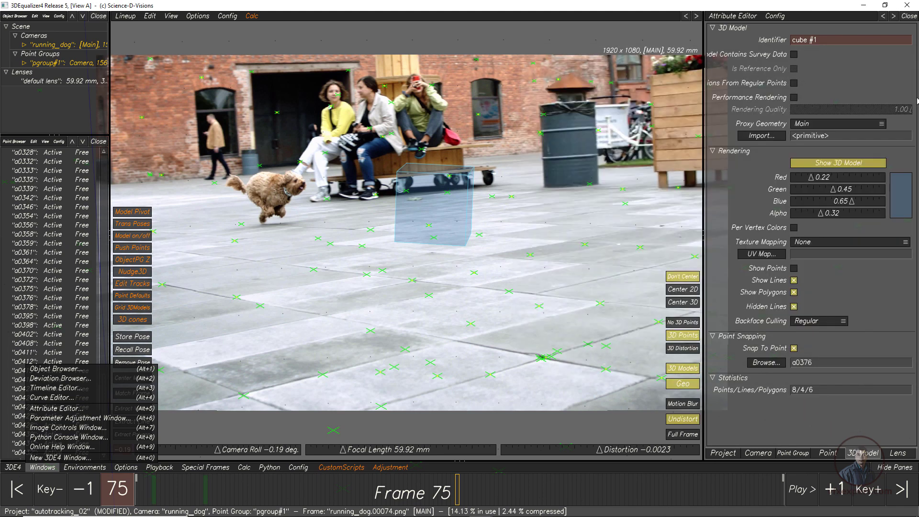
{"action": "left_click_drag", "start_coordinate": [839, 7], "coordinate": [806, 16]}
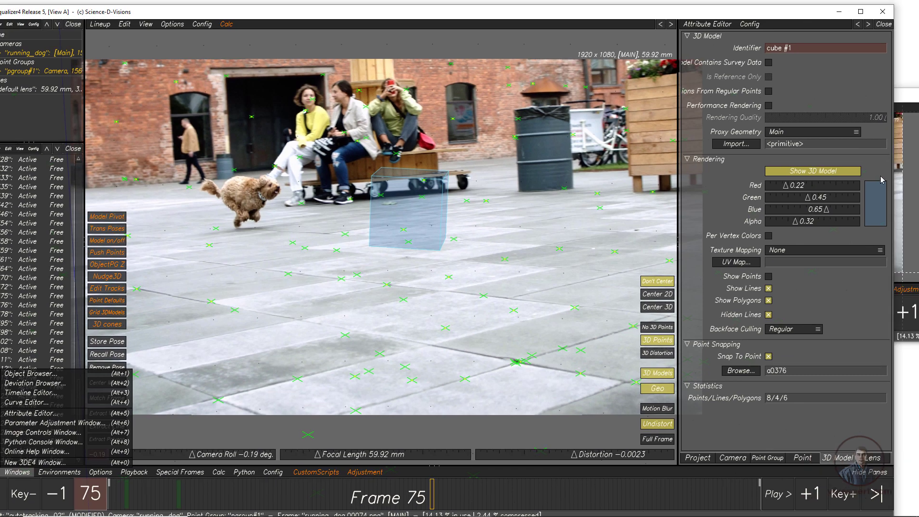
{"action": "left_click_drag", "start_coordinate": [893, 181], "coordinate": [539, 184]}
{"action": "middle_click_drag", "start_coordinate": [327, 198], "coordinate": [126, 195]}
{"action": "left_click_drag", "start_coordinate": [653, 96], "coordinate": [560, 9]}
{"action": "left_click_drag", "start_coordinate": [903, 256], "coordinate": [910, 511]}
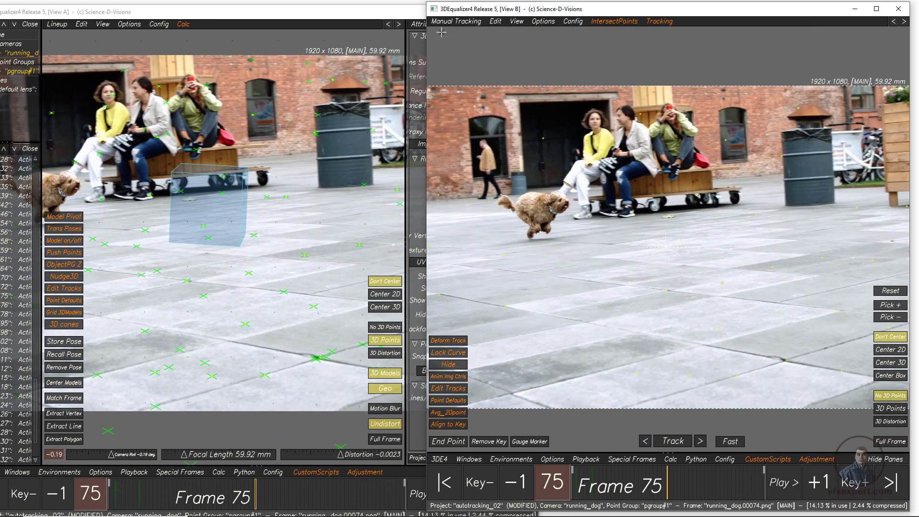
Show the 3D Orientation view in the second window and frame the cube there.
{"action": "left_click", "coordinate": [445, 23]}
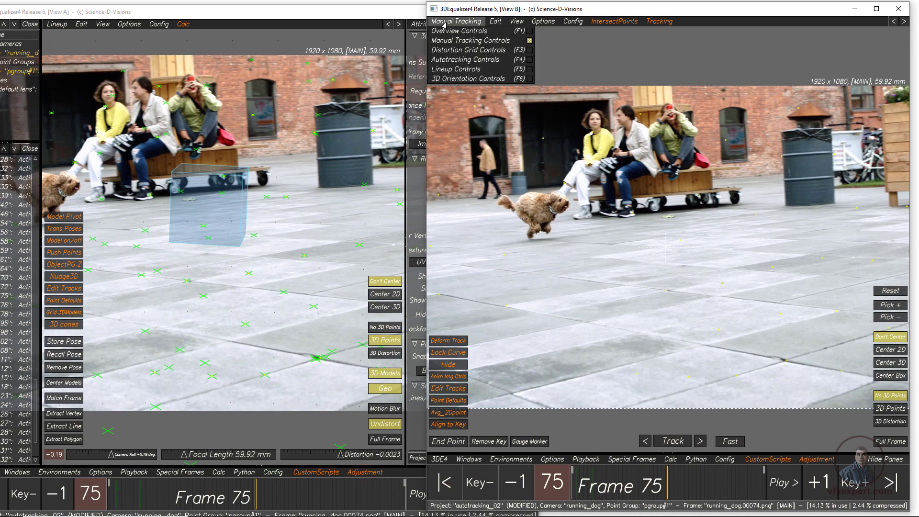
{"action": "left_click", "coordinate": [453, 79]}
{"action": "scroll", "coordinate": [680, 307], "scroll_direction": "up", "scroll_amount": 5}
{"action": "right_click_drag", "start_coordinate": [680, 306], "coordinate": [738, 336], "text": "alt"}
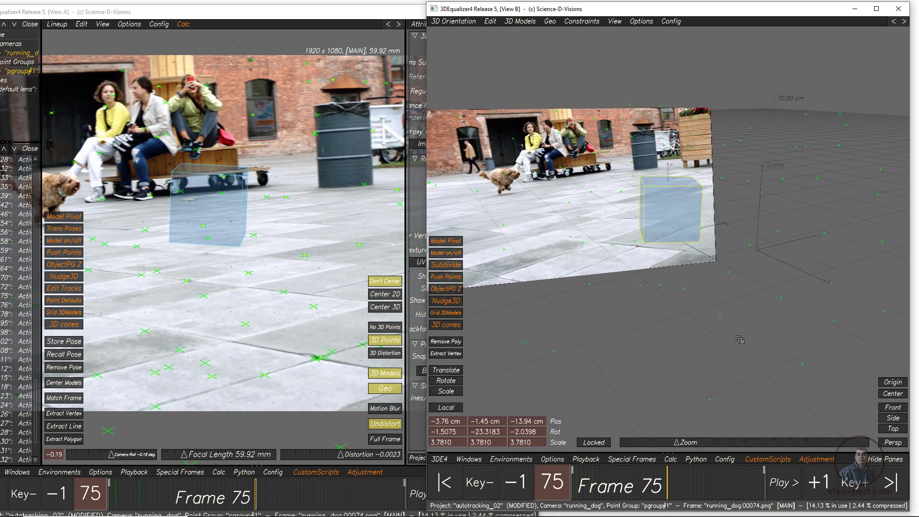
{"action": "left_click_drag", "start_coordinate": [739, 337], "coordinate": [768, 337], "text": "alt"}
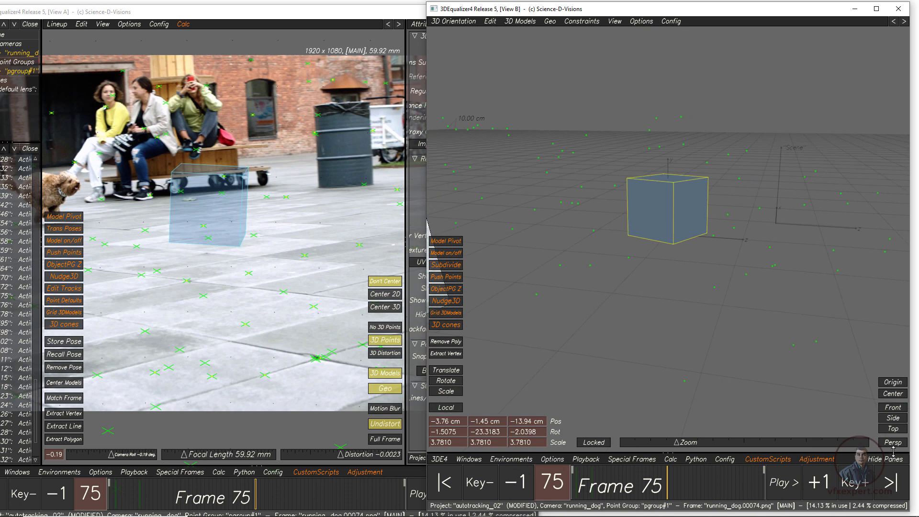
Level the cube with the ground line in the orthographic side view, rotating it to about 0.03 degrees in X and 0.66 in Z.
{"action": "left_click", "coordinate": [894, 443]}
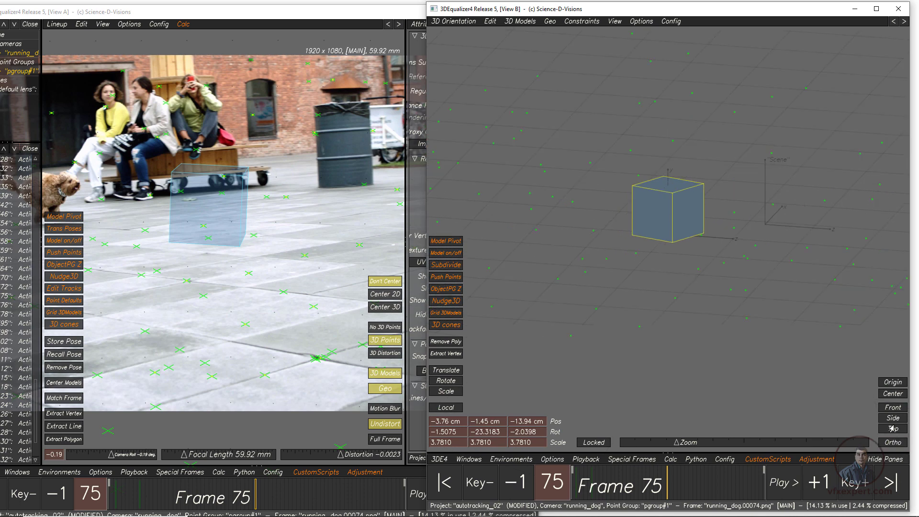
{"action": "left_click", "coordinate": [894, 420]}
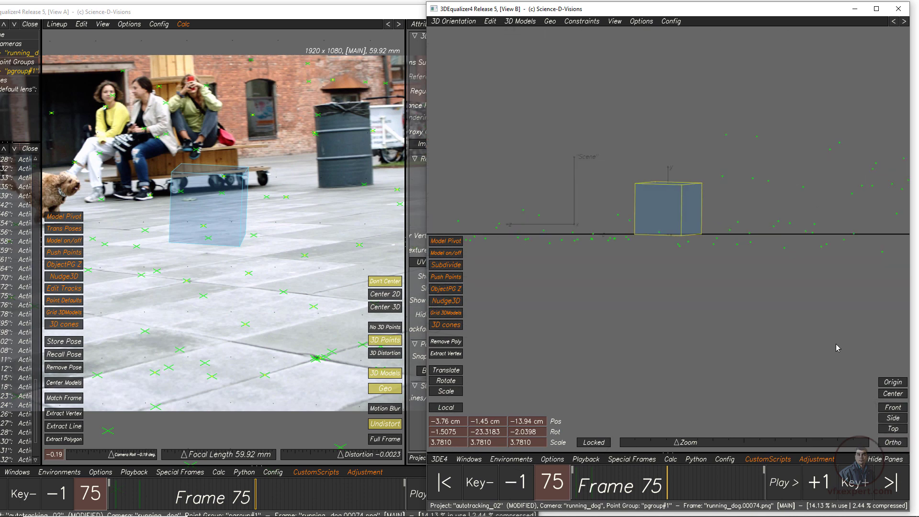
{"action": "left_click_drag", "start_coordinate": [647, 265], "coordinate": [664, 271], "text": "alt"}
{"action": "right_click_drag", "start_coordinate": [665, 271], "coordinate": [726, 320], "text": "alt"}
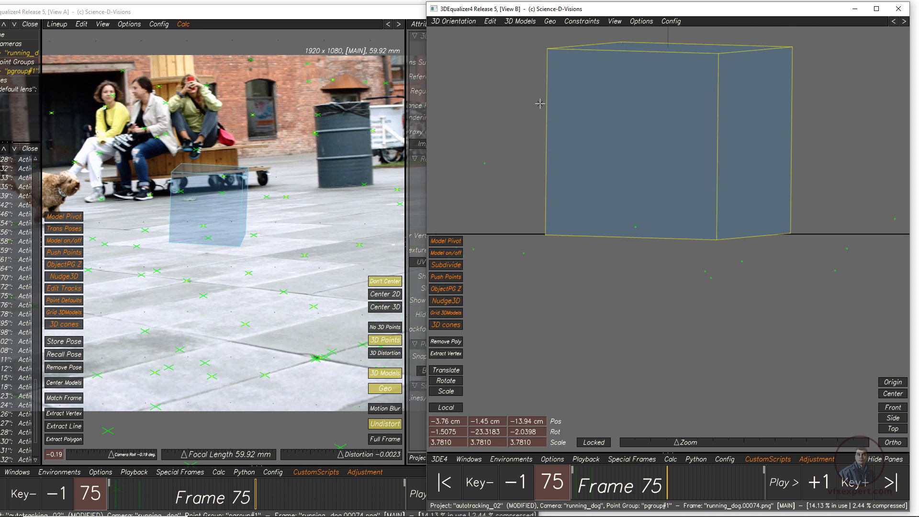
{"action": "left_click", "coordinate": [449, 382]}
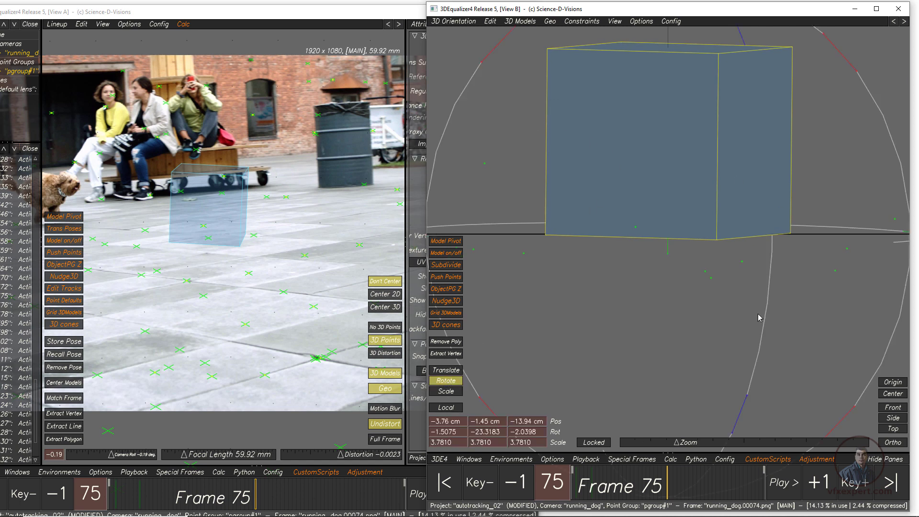
{"action": "right_click_drag", "start_coordinate": [768, 359], "coordinate": [751, 330], "text": "alt"}
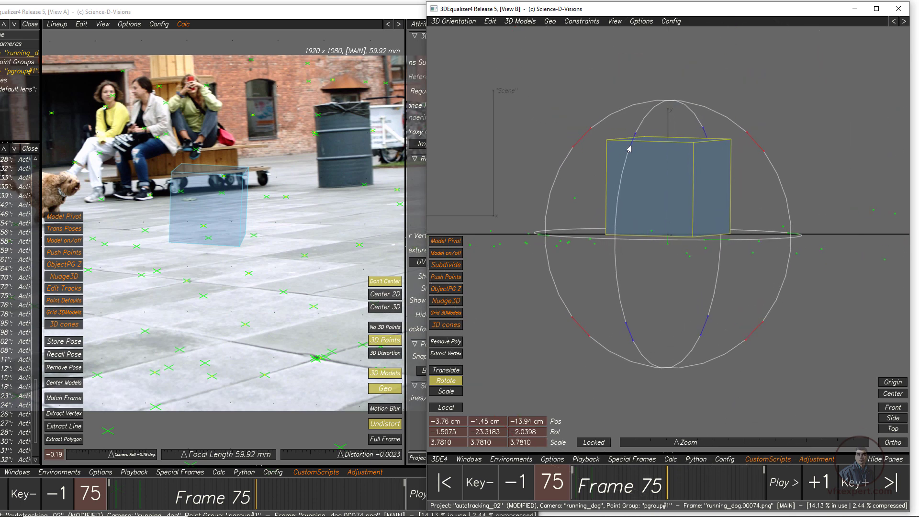
{"action": "left_click_drag", "start_coordinate": [631, 147], "coordinate": [583, 139]}
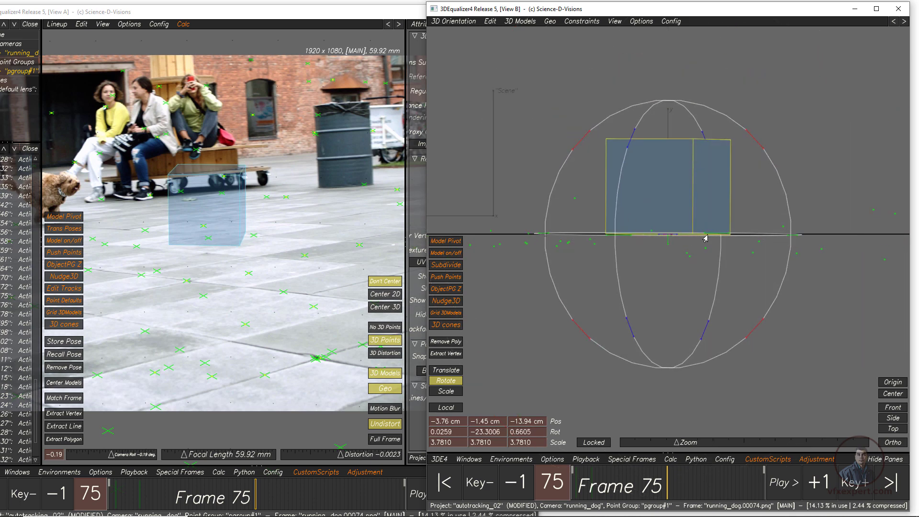
Rotate the cube in the top view to about -45.3 degrees about its vertical axis.
{"action": "right_click_drag", "start_coordinate": [638, 277], "coordinate": [646, 289], "text": "alt"}
{"action": "left_click", "coordinate": [896, 408]}
{"action": "left_click", "coordinate": [895, 429]}
{"action": "left_click_drag", "start_coordinate": [813, 176], "coordinate": [823, 236]}
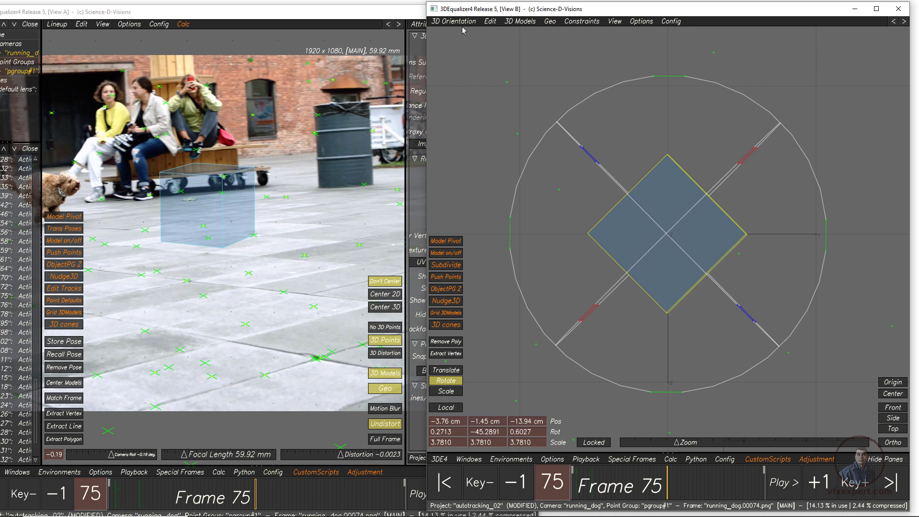
Minimize the second window, enlarge the Lineup window to full size and fit the full frame in view.
{"action": "left_click_drag", "start_coordinate": [818, 12], "coordinate": [774, 53]}
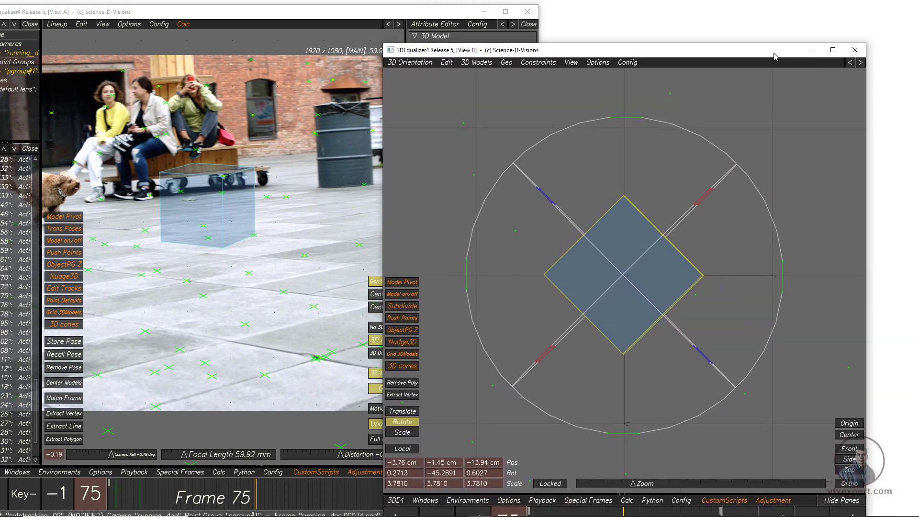
{"action": "left_click", "coordinate": [810, 50]}
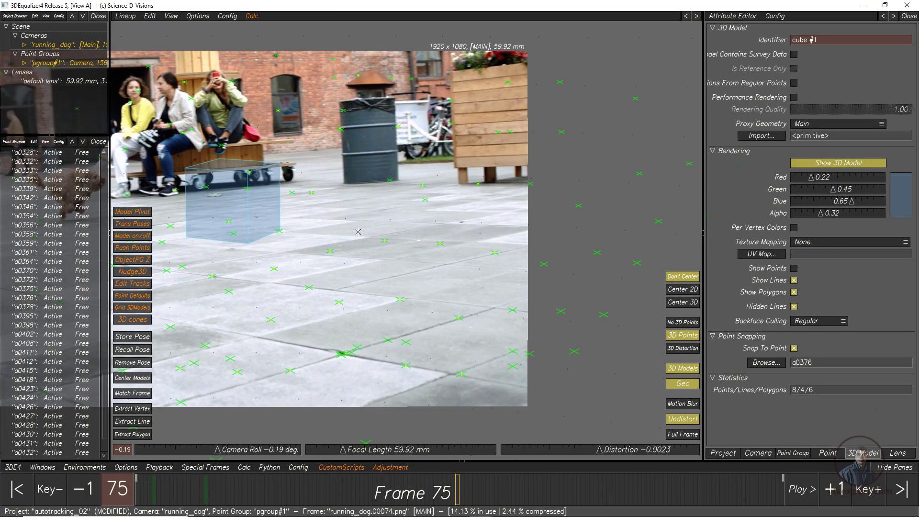
{"action": "right_click_drag", "start_coordinate": [358, 232], "coordinate": [417, 254]}
{"action": "middle_click_drag", "start_coordinate": [416, 254], "coordinate": [521, 273]}
{"action": "right_click_drag", "start_coordinate": [521, 273], "coordinate": [490, 302]}
{"action": "middle_click_drag", "start_coordinate": [490, 301], "coordinate": [509, 319]}
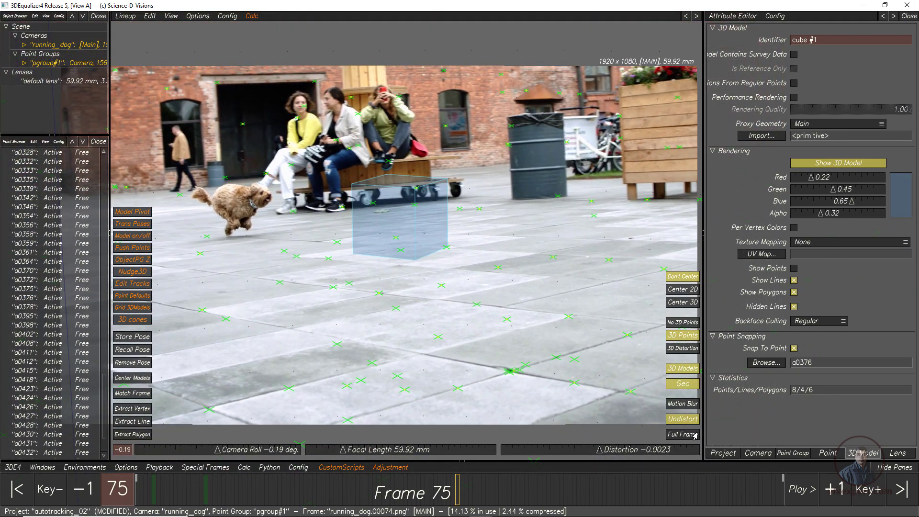
{"action": "left_click", "coordinate": [695, 436]}
Play the shot from frame 1 to check how the cube sticks to the pavement.
{"action": "left_click", "coordinate": [17, 488]}
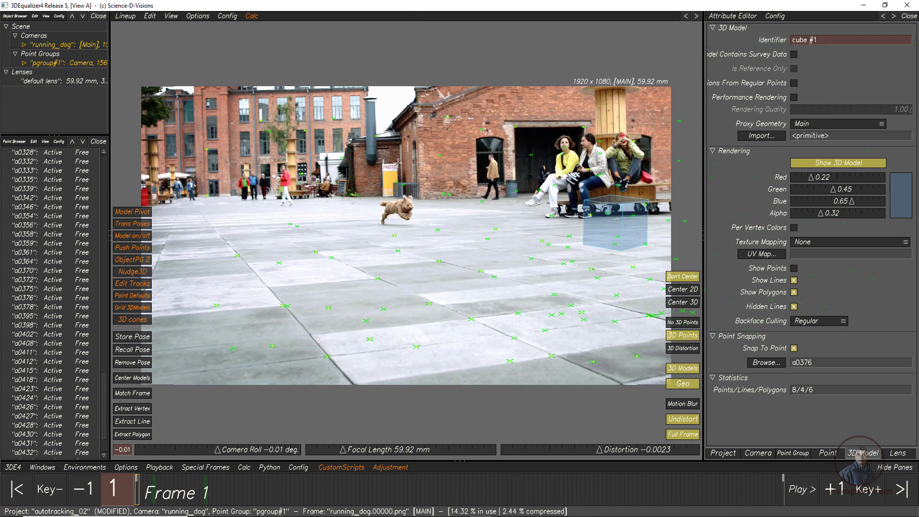
{"action": "left_click", "coordinate": [797, 491]}
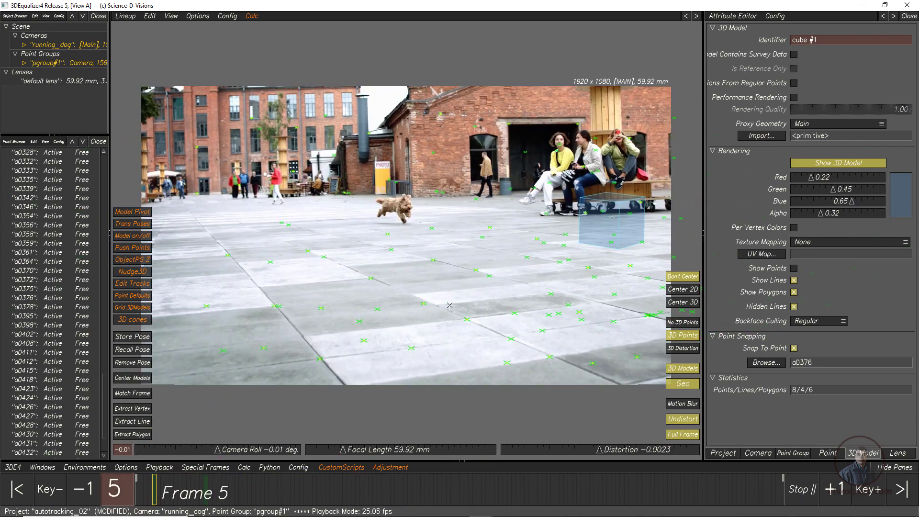
{"action": "left_click", "coordinate": [798, 488]}
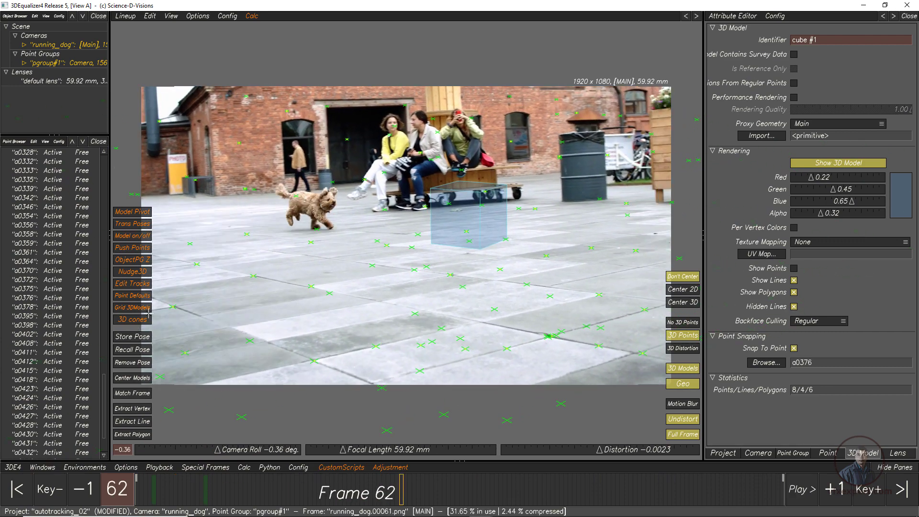
Scrub to frame 56 and select tracked ground point a0154 on the pavement.
{"action": "left_click", "coordinate": [393, 494]}
{"action": "left_click_drag", "start_coordinate": [362, 494], "coordinate": [374, 495]}
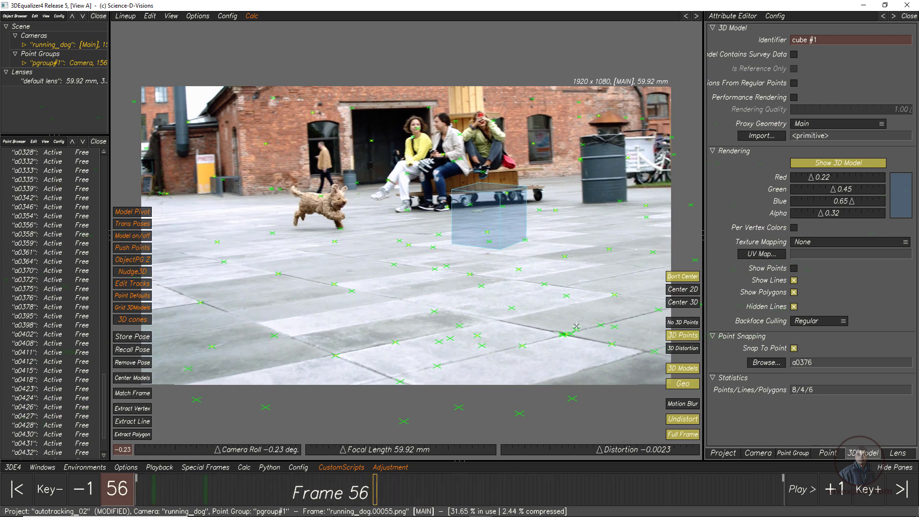
{"action": "left_click", "coordinate": [608, 286]}
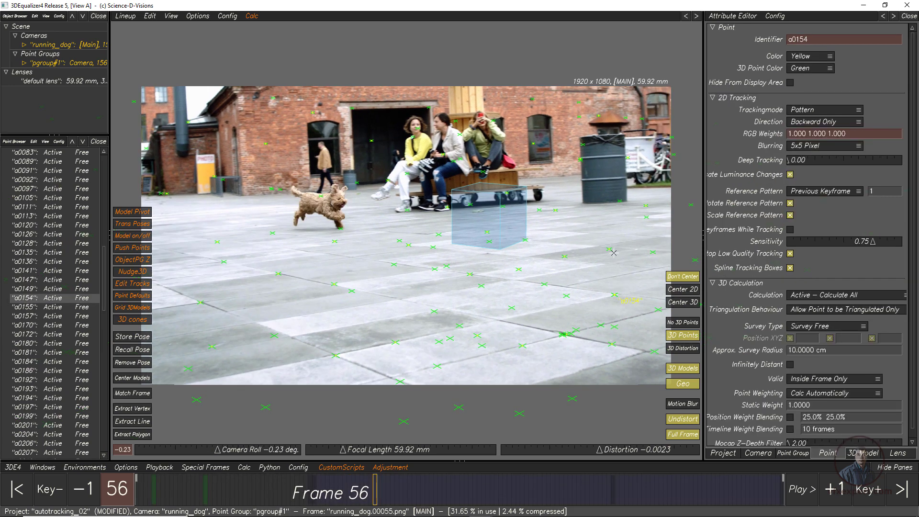
Add further tracked ground points across the pavement to the selection at frames 56 and 112.
{"action": "left_click", "coordinate": [609, 249], "text": "ctrl"}
{"action": "left_click_drag", "start_coordinate": [380, 254], "coordinate": [403, 273], "text": "ctrl"}
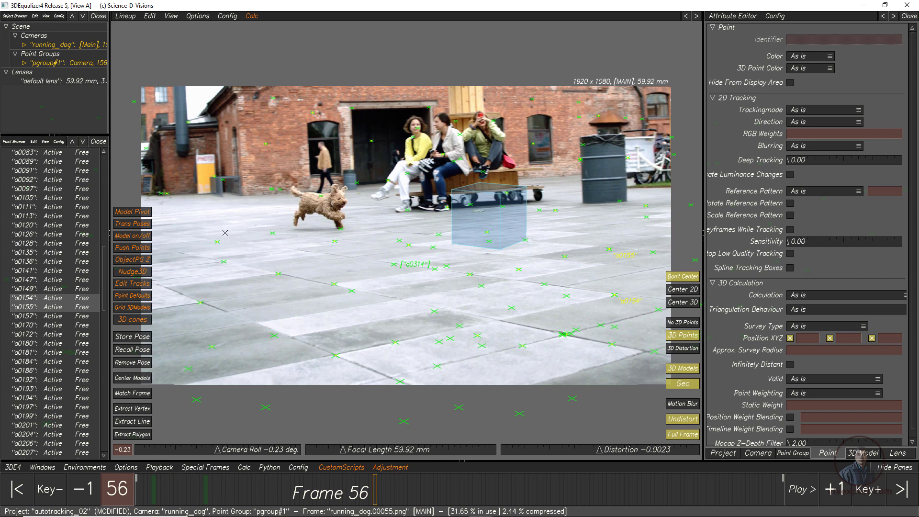
{"action": "left_click_drag", "start_coordinate": [261, 224], "coordinate": [286, 245], "text": "ctrl"}
{"action": "left_click_drag", "start_coordinate": [262, 323], "coordinate": [292, 352], "text": "ctrl"}
{"action": "left_click_drag", "start_coordinate": [604, 256], "coordinate": [625, 194], "text": "ctrl"}
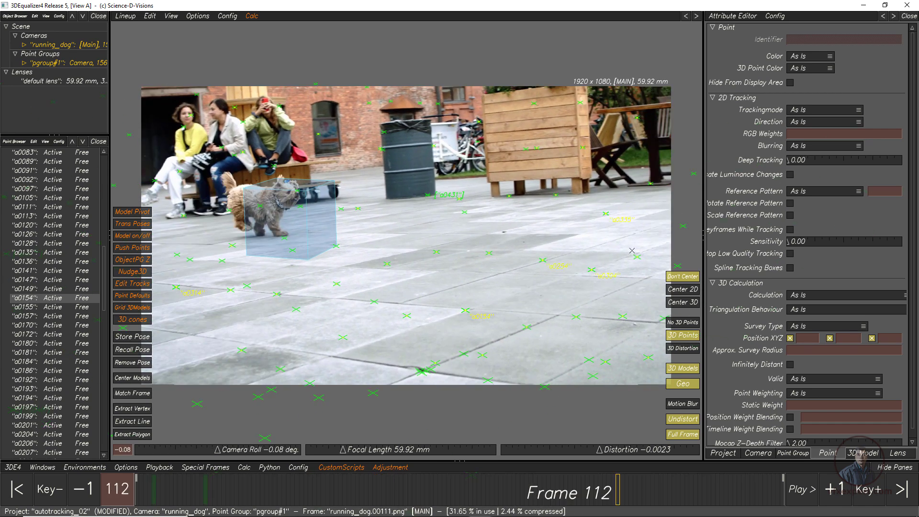
Create 3D cones on the selected ground points with Patcha 3D cones and set the scale slider to about 2.04.
{"action": "left_click", "coordinate": [133, 322]}
{"action": "left_click_drag", "start_coordinate": [724, 190], "coordinate": [550, 175]}
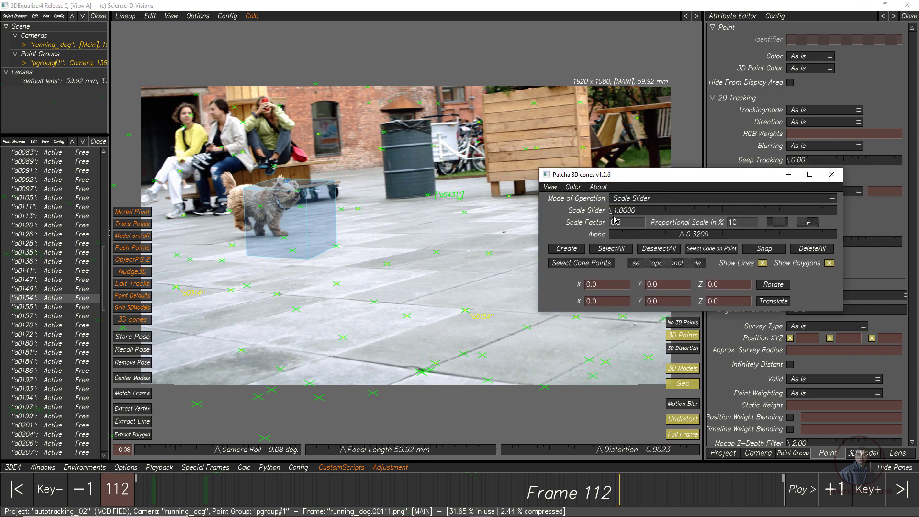
{"action": "left_click", "coordinate": [567, 250]}
{"action": "left_click_drag", "start_coordinate": [610, 213], "coordinate": [610, 219]}
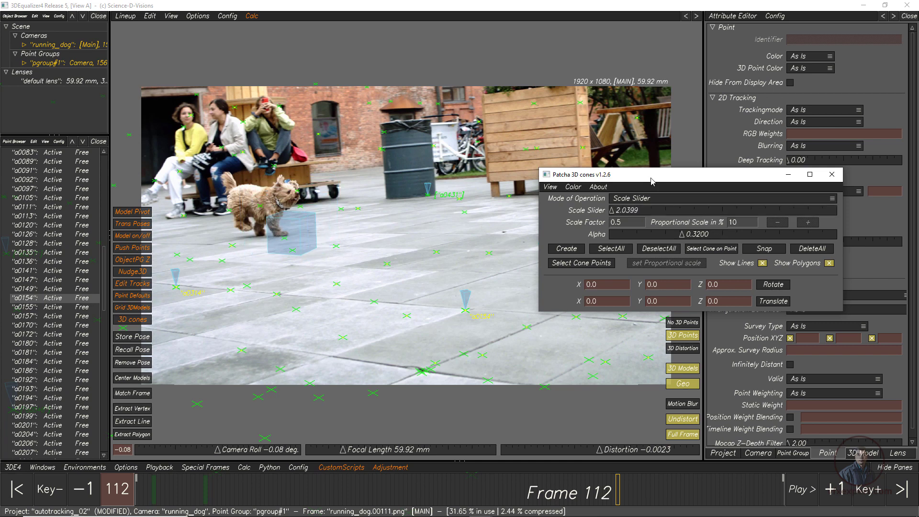
{"action": "left_click_drag", "start_coordinate": [651, 181], "coordinate": [675, 186]}
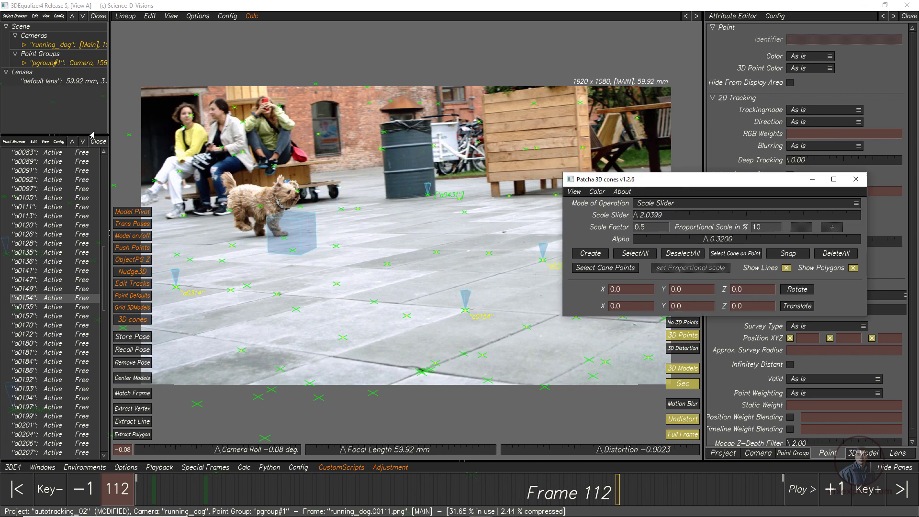
Expand pgroup#1's 3D models and select all the cones from 3Dcone a0046 to 3Dcone a0431.
{"action": "left_click", "coordinate": [26, 66]}
{"action": "left_click", "coordinate": [24, 63]}
{"action": "left_click", "coordinate": [33, 81]}
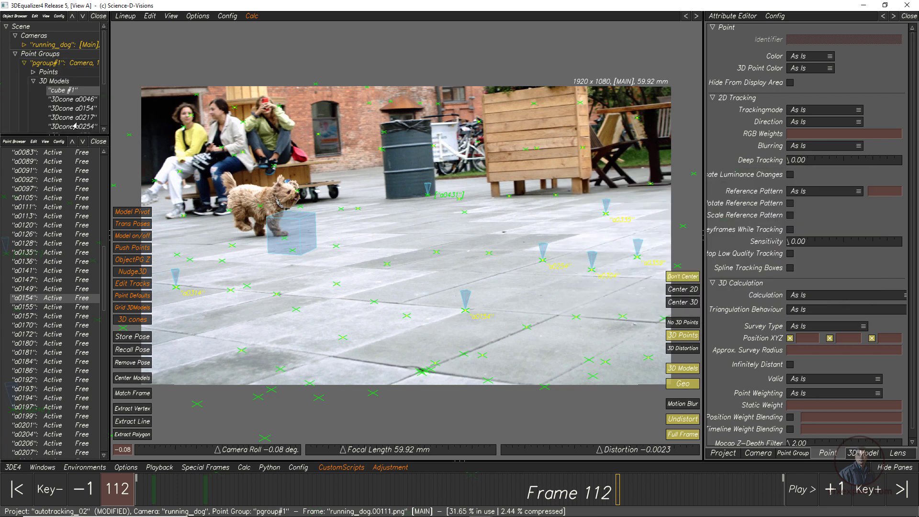
{"action": "left_click", "coordinate": [67, 100]}
{"action": "scroll", "coordinate": [101, 84], "scroll_direction": "down", "scroll_amount": 3}
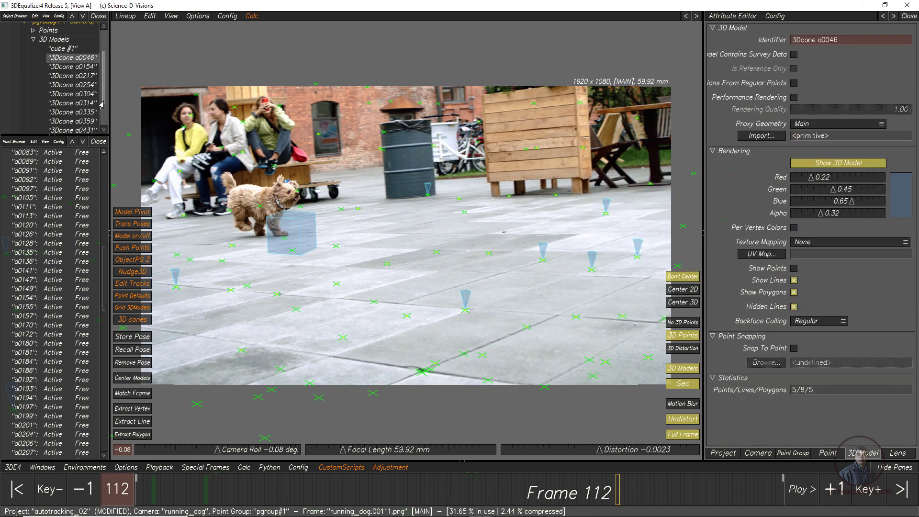
{"action": "left_click", "coordinate": [75, 106], "text": "shift"}
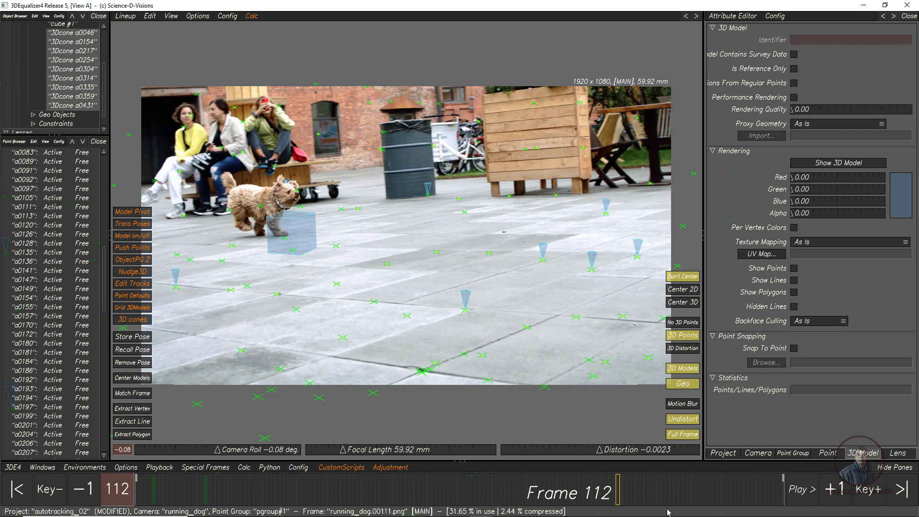
Scale the selected cones with the scale slider at about 2.46 and close the 3D cones tool.
{"action": "mouse_move", "coordinate": [530, 499]}
{"action": "mouse_move", "coordinate": [498, 505]}
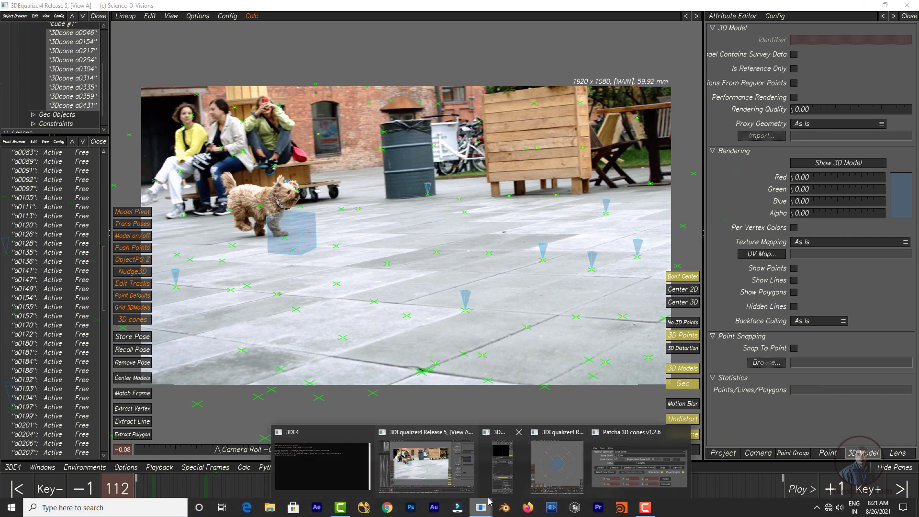
{"action": "left_click", "coordinate": [614, 481]}
{"action": "left_click_drag", "start_coordinate": [636, 218], "coordinate": [635, 220]}
{"action": "left_click_drag", "start_coordinate": [714, 187], "coordinate": [655, 215]}
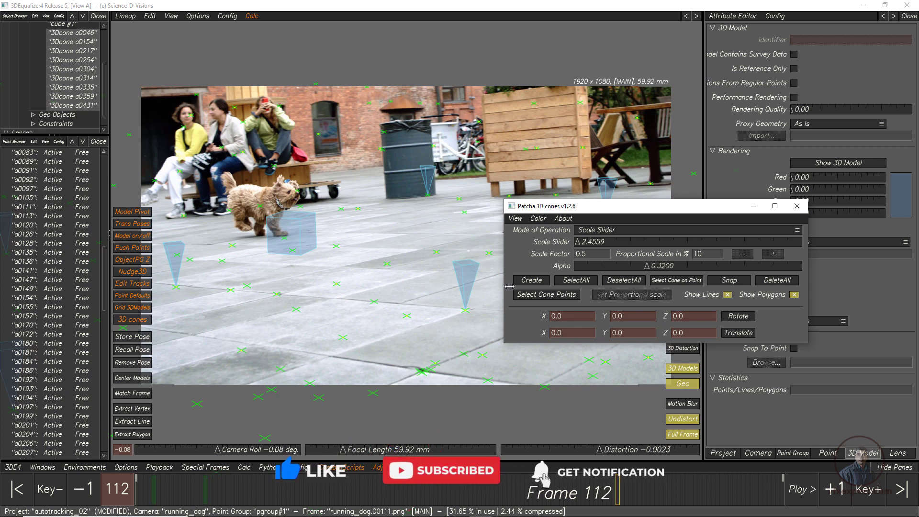
{"action": "left_click", "coordinate": [797, 206]}
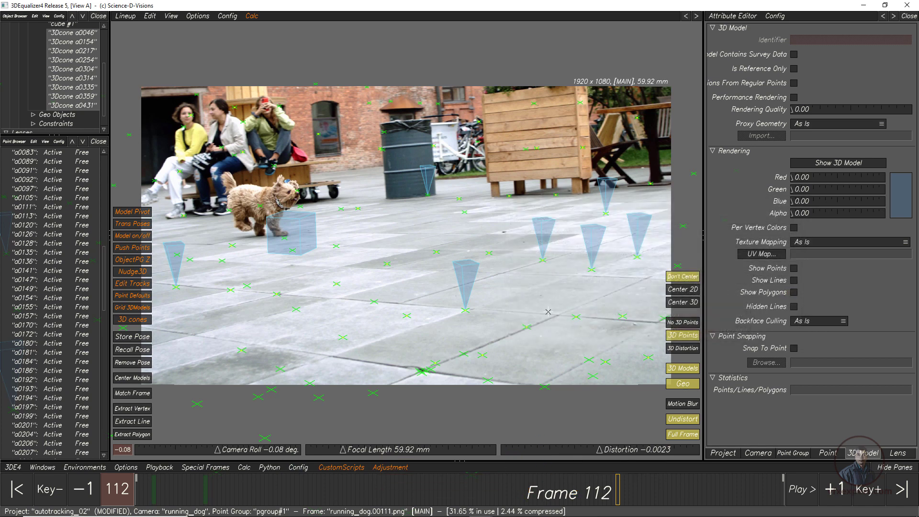
Turn off the full-frame display and play the shot from frame 1 to check how the cones stick to the pavement.
{"action": "left_click", "coordinate": [682, 434]}
{"action": "left_click_drag", "start_coordinate": [305, 492], "coordinate": [15, 510]}
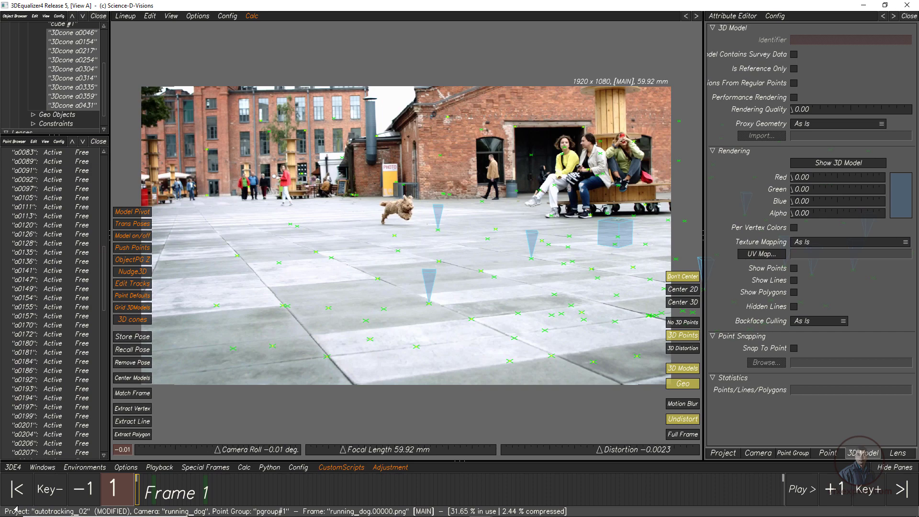
{"action": "left_click", "coordinate": [814, 494]}
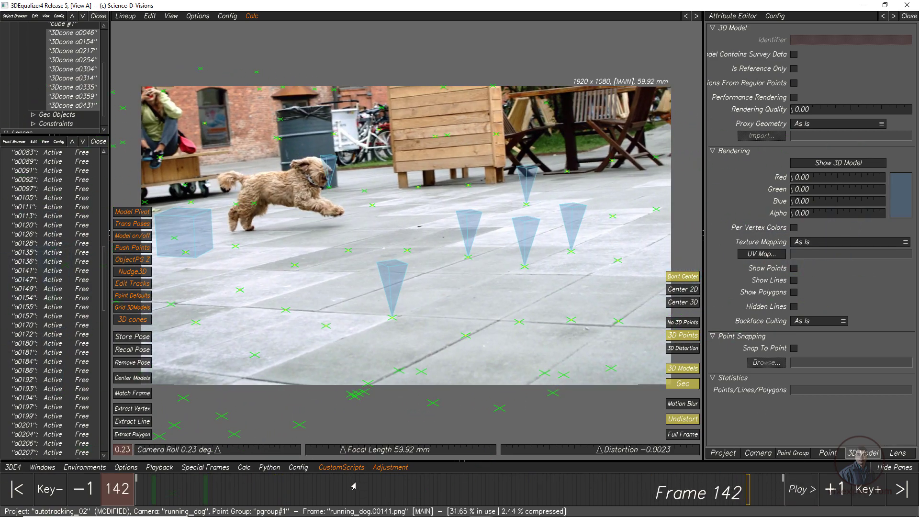
{"action": "left_click_drag", "start_coordinate": [354, 486], "coordinate": [389, 486]}
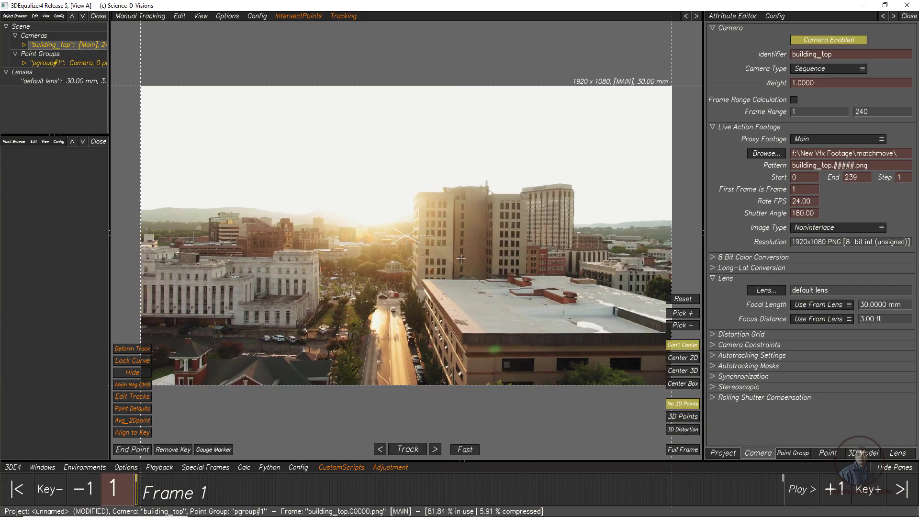
Play the building_top shot to review its camera movement, and return to frame 1.
{"action": "left_click", "coordinate": [797, 494]}
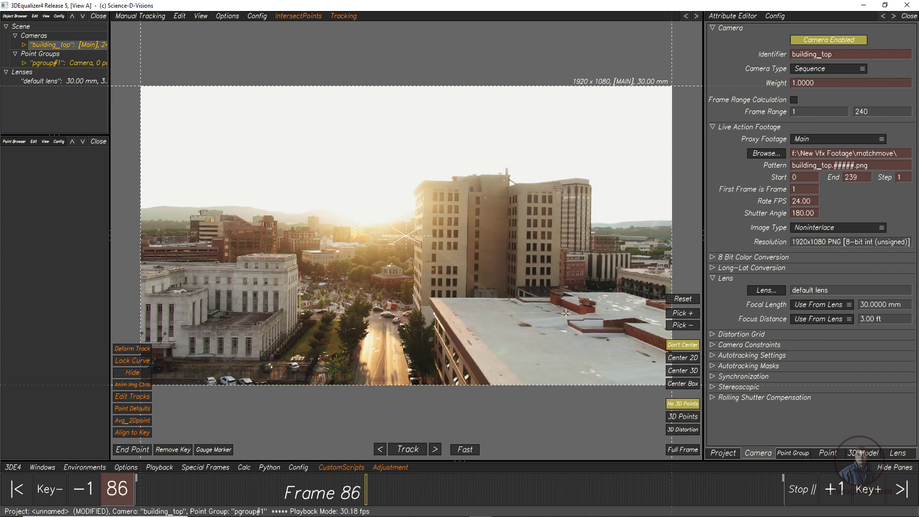
{"action": "left_click", "coordinate": [445, 495]}
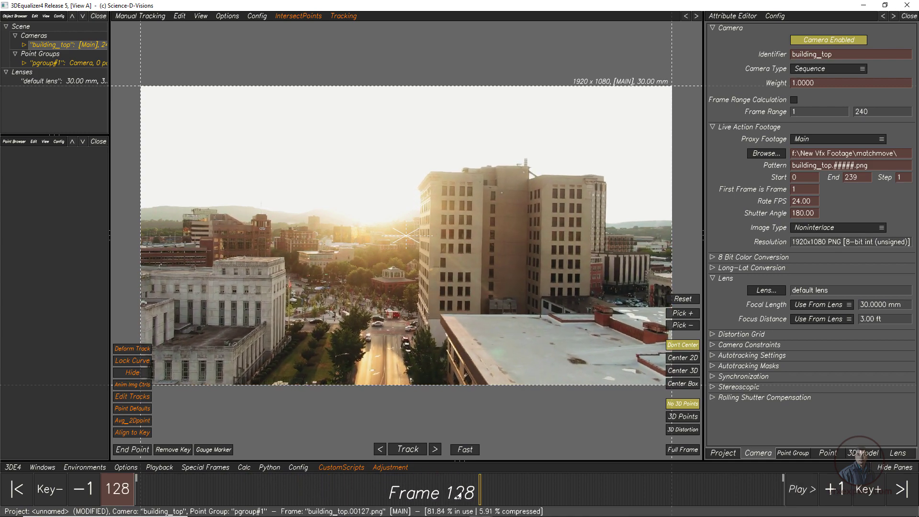
{"action": "left_click_drag", "start_coordinate": [461, 493], "coordinate": [69, 465]}
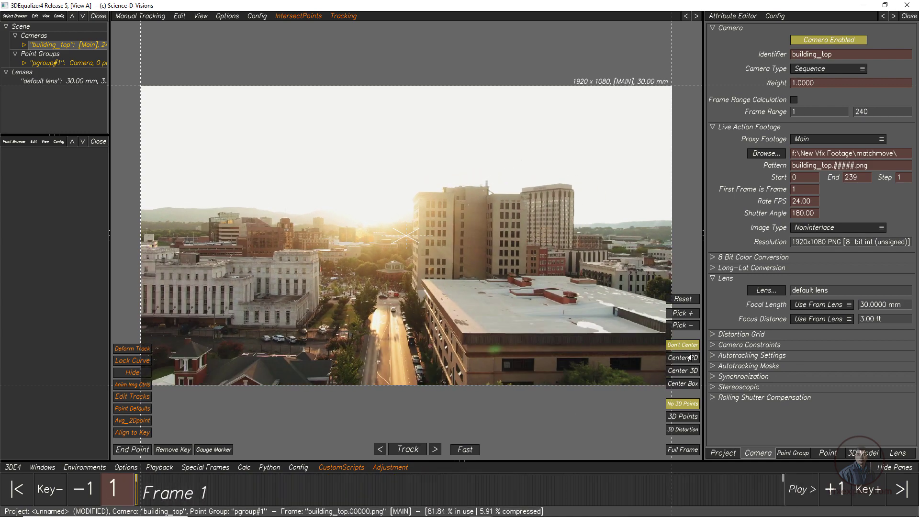
Switch the building_top view to the autotracking controls and set Active Points/Frame to 200 300.
{"action": "left_click", "coordinate": [132, 16]}
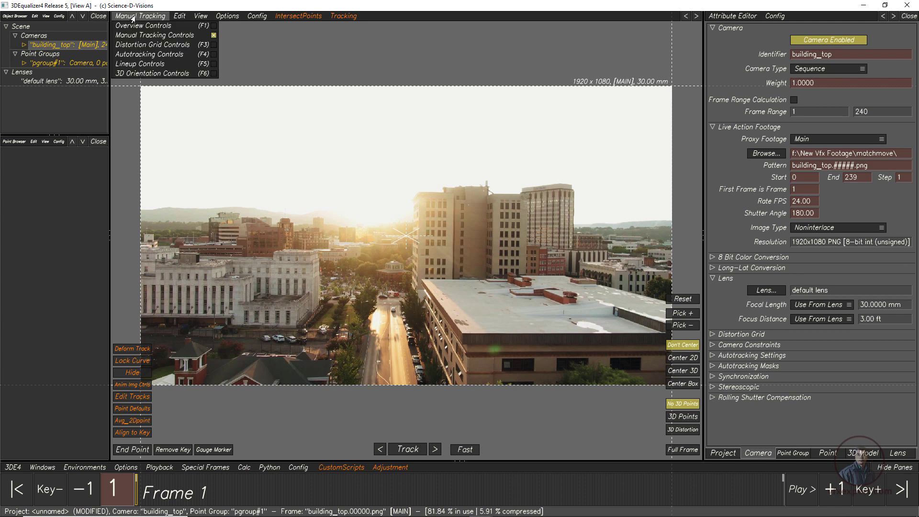
{"action": "left_click", "coordinate": [143, 55]}
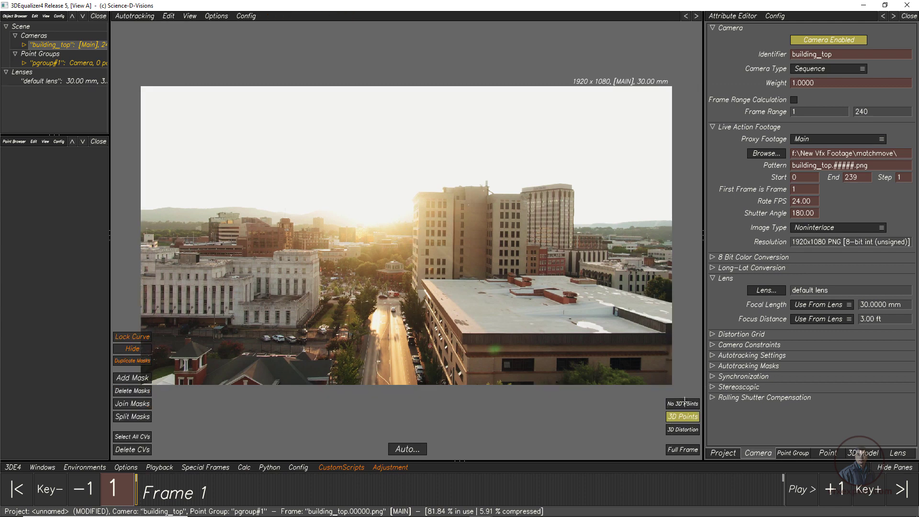
{"action": "left_click", "coordinate": [712, 356]}
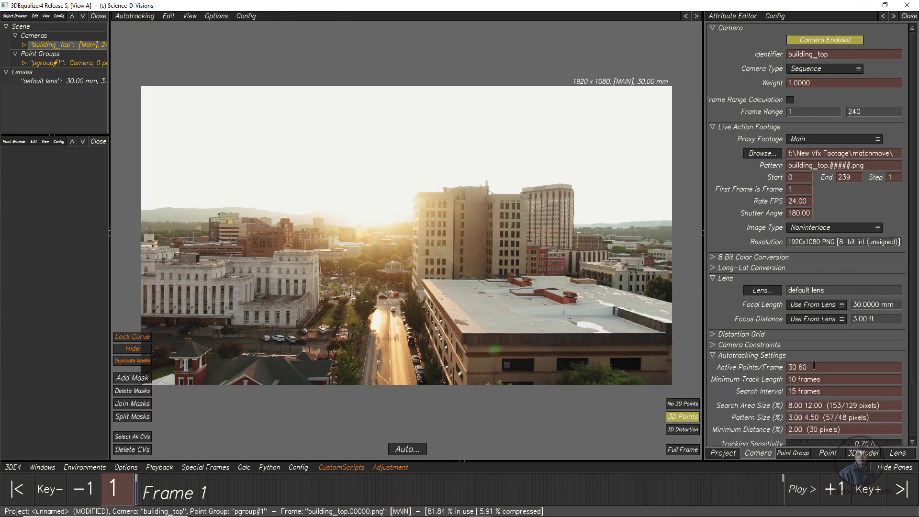
{"action": "left_click_drag", "start_coordinate": [814, 365], "coordinate": [761, 367]}
{"action": "type", "text": "200"}
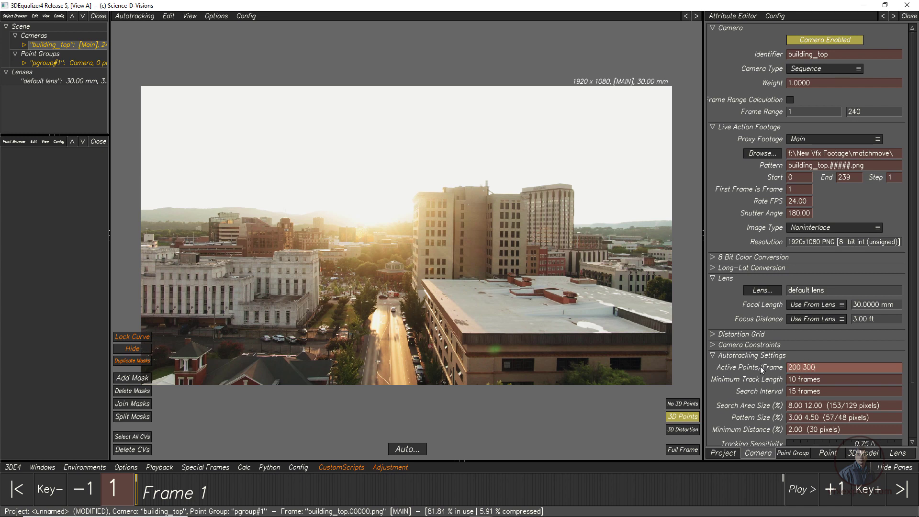
Set the autotracking minimum distance to 5% and autotrack the shot with a forward primary and backward secondary pass.
{"action": "left_click_drag", "start_coordinate": [804, 431], "coordinate": [783, 431]}
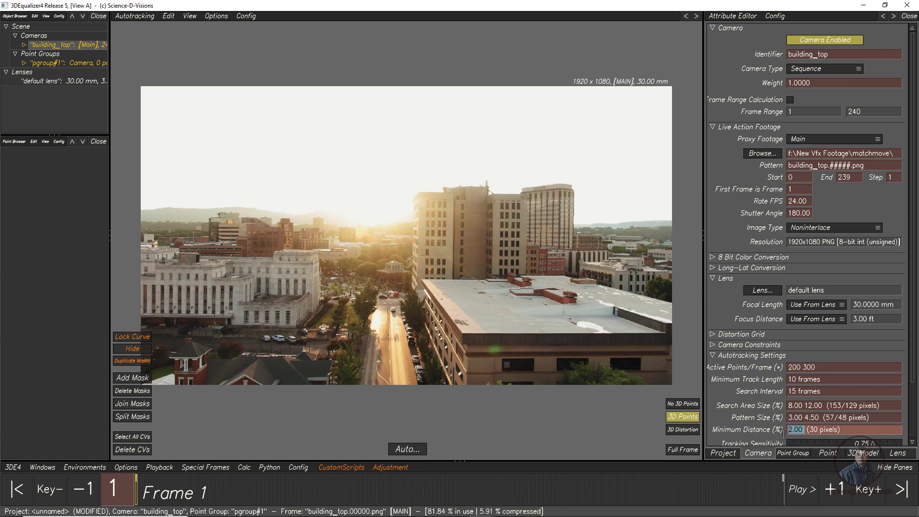
{"action": "type", "text": "5"}
{"action": "key", "text": "Return"}
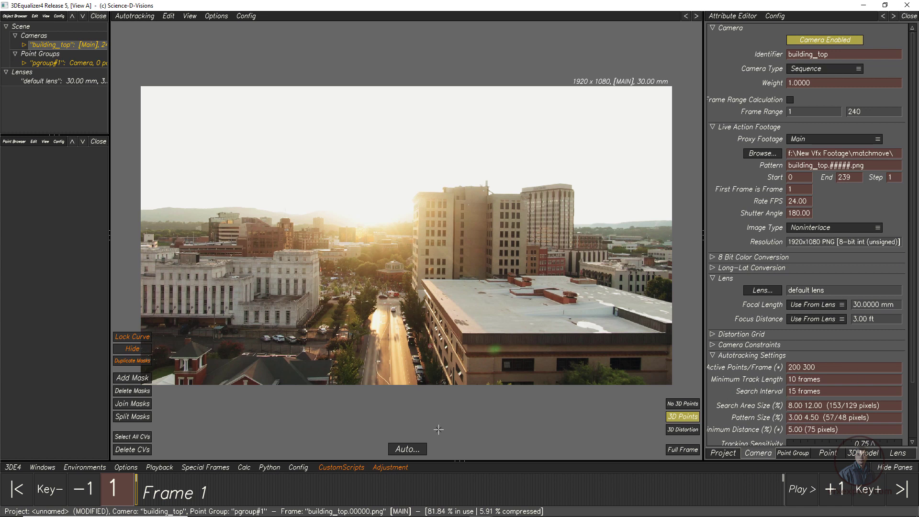
{"action": "left_click", "coordinate": [407, 453]}
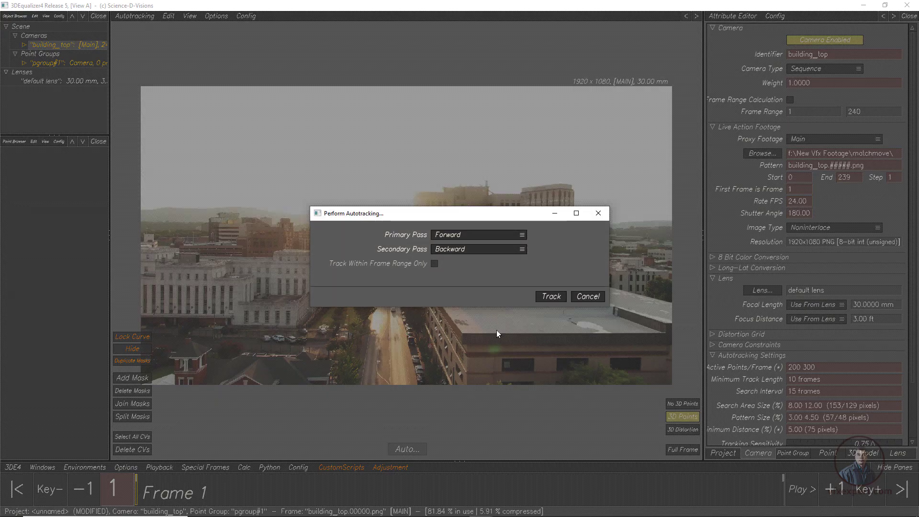
{"action": "left_click", "coordinate": [550, 297]}
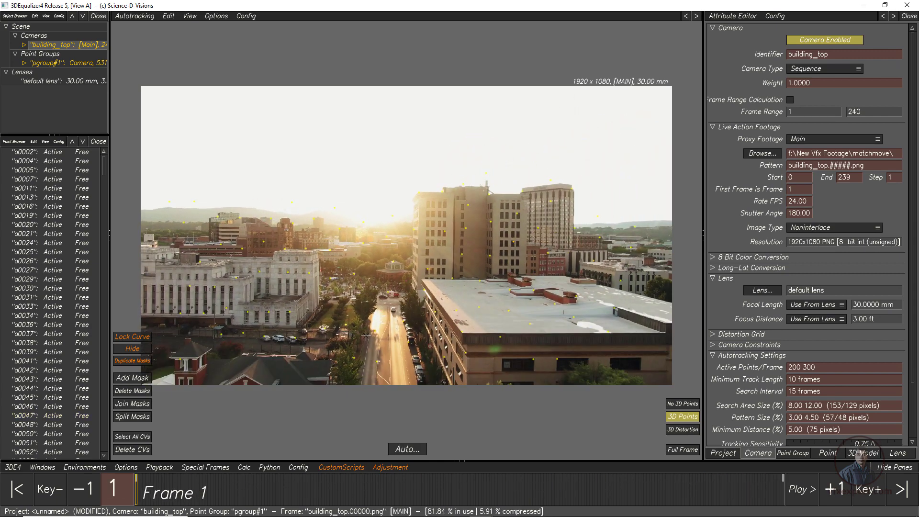
Find the badly tracked points among the automatically tracked ones at sensitivity 0.50 and delete them.
{"action": "left_click", "coordinate": [244, 468]}
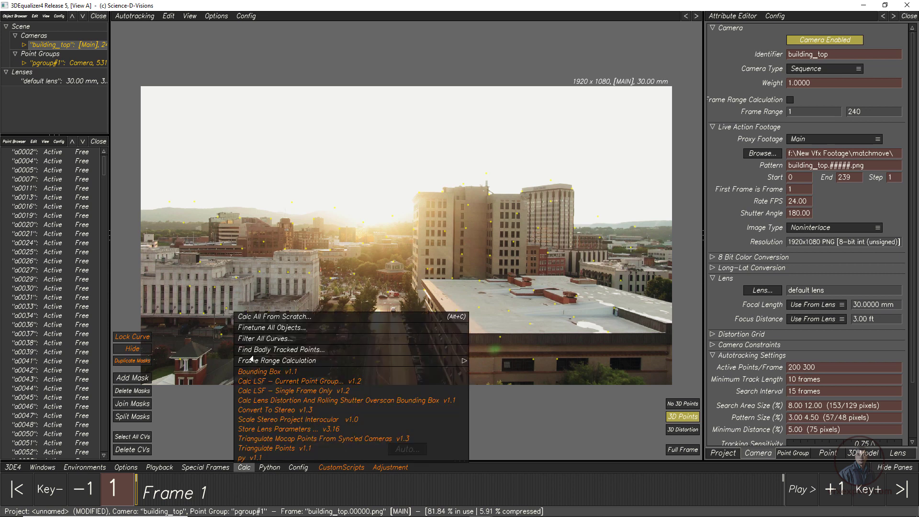
{"action": "left_click", "coordinate": [268, 350]}
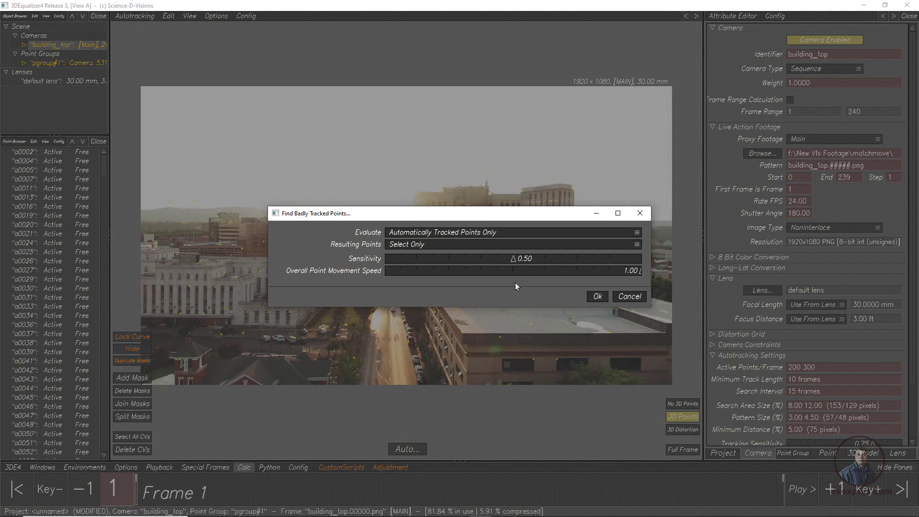
{"action": "left_click", "coordinate": [598, 297]}
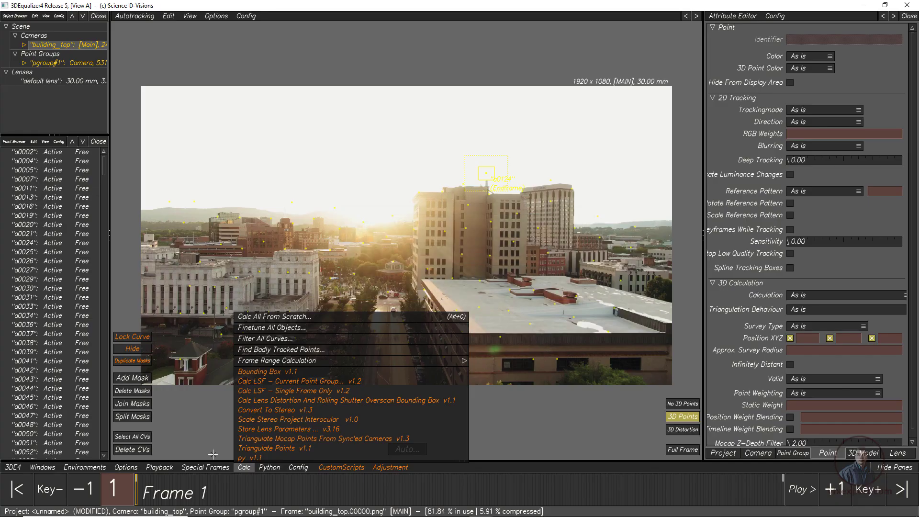
{"action": "left_click_drag", "start_coordinate": [172, 495], "coordinate": [220, 493]}
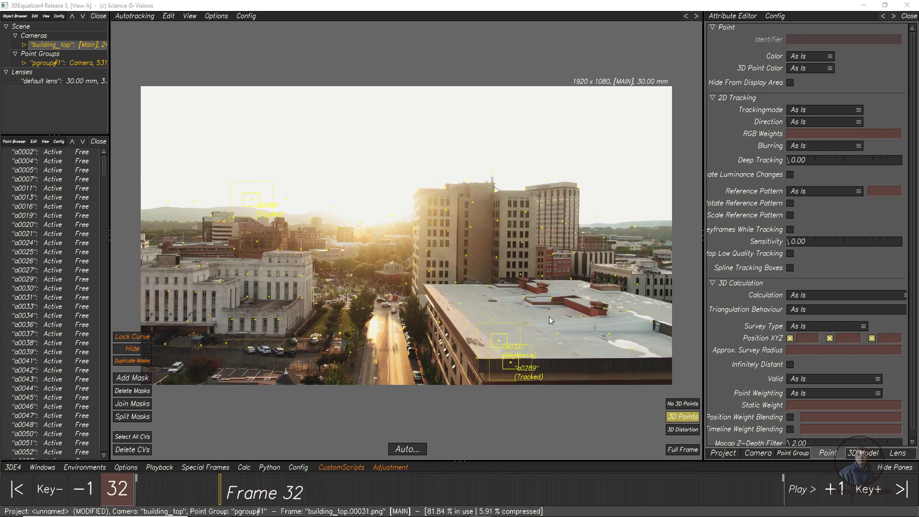
{"action": "key", "text": "Delete"}
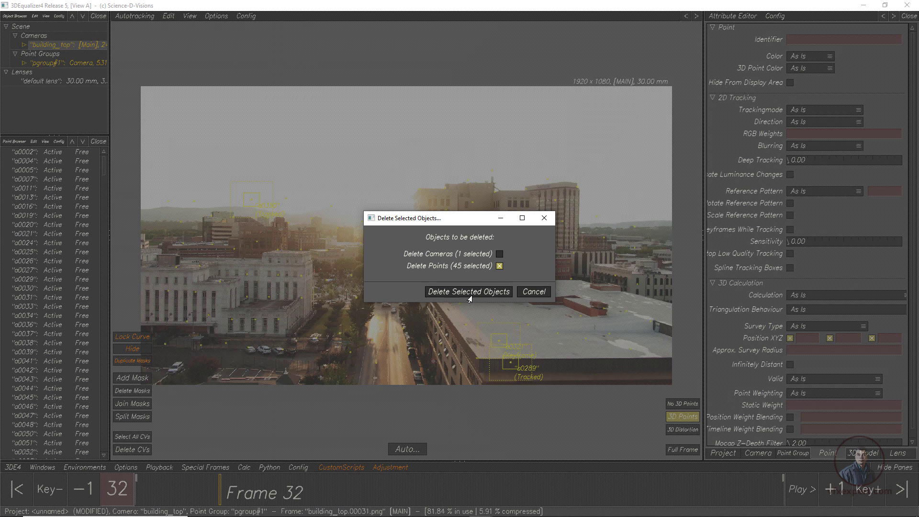
{"action": "left_click", "coordinate": [469, 292]}
Return to frame 1, calculate the building_top camera from scratch and use the result.
{"action": "left_click_drag", "start_coordinate": [231, 495], "coordinate": [137, 493]}
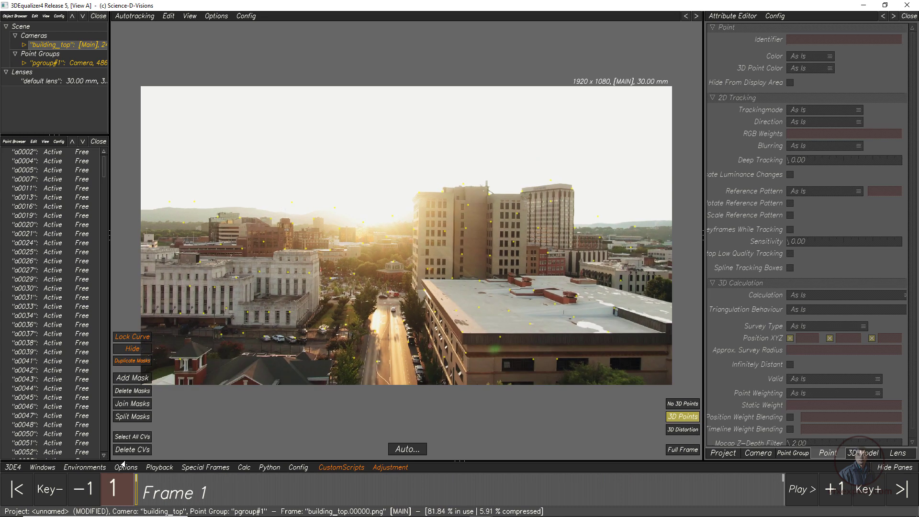
{"action": "left_click", "coordinate": [243, 468]}
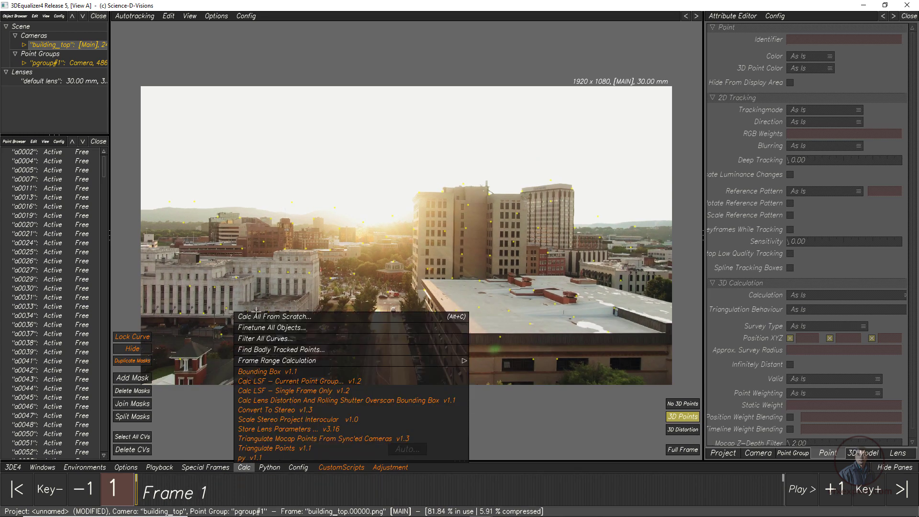
{"action": "left_click", "coordinate": [269, 317]}
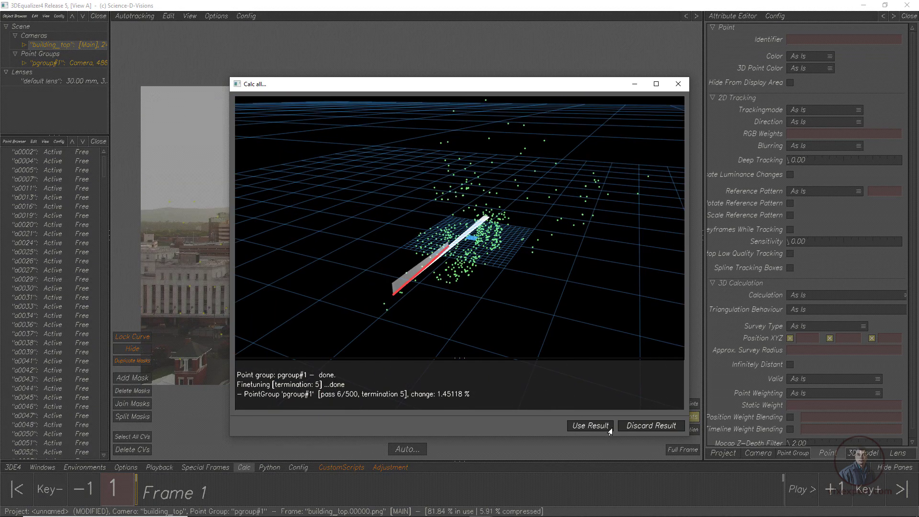
{"action": "left_click", "coordinate": [592, 426]}
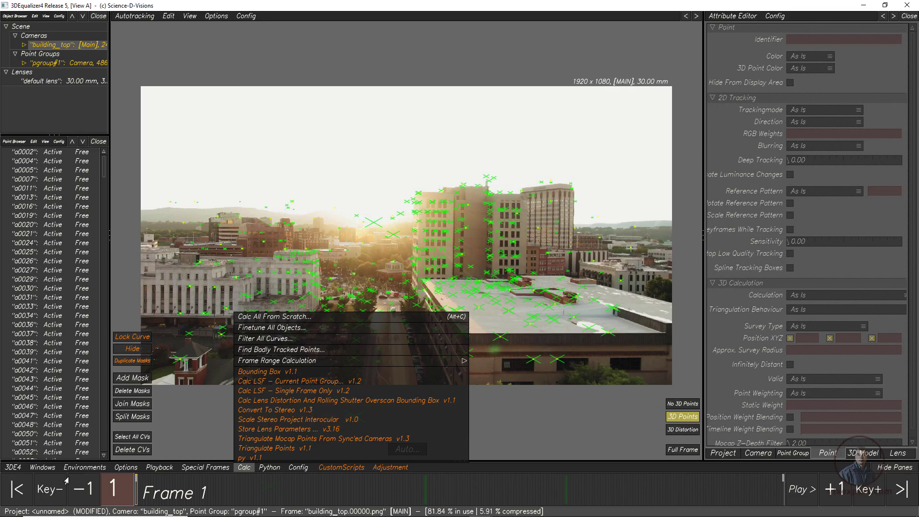
Switch to the Basic environment, examine the average deviation curve of the solve and go to frame 115.
{"action": "left_click", "coordinate": [86, 468]}
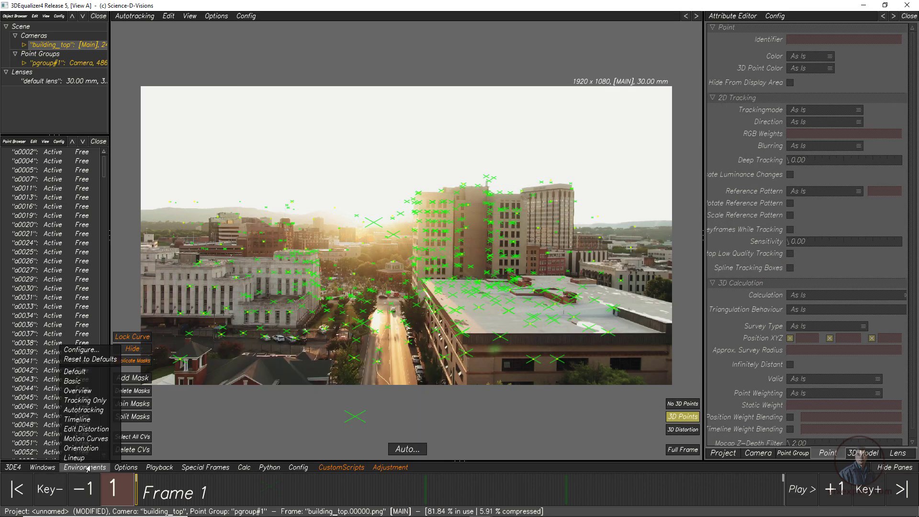
{"action": "left_click", "coordinate": [74, 382]}
{"action": "right_click_drag", "start_coordinate": [118, 415], "coordinate": [126, 392]}
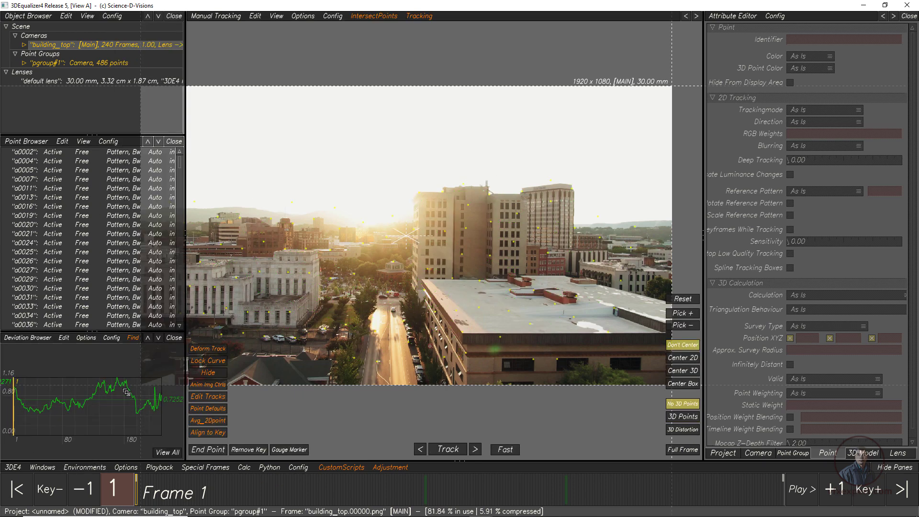
{"action": "right_click_drag", "start_coordinate": [166, 423], "coordinate": [175, 413]}
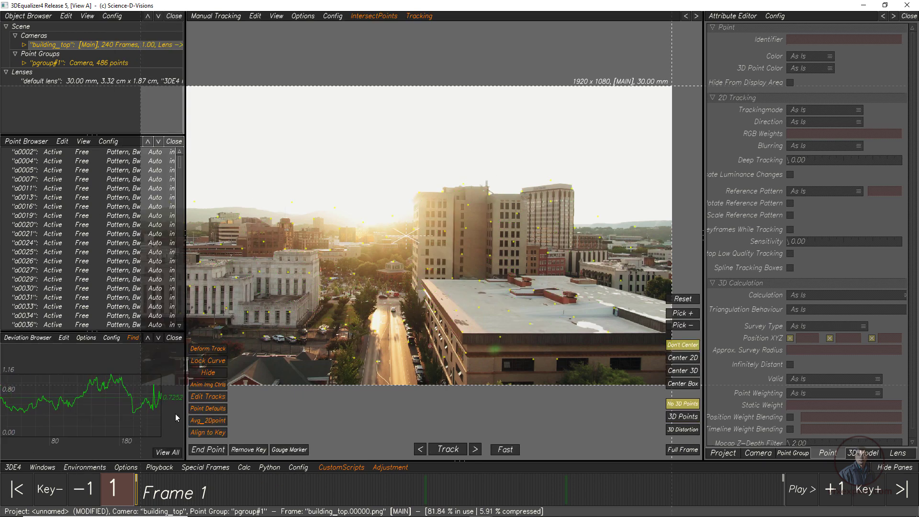
{"action": "mouse_move", "coordinate": [206, 486]}
{"action": "left_mouse_down"}
{"action": "mouse_move", "coordinate": [470, 486]}
{"action": "mouse_move", "coordinate": [445, 486]}
{"action": "left_mouse_up"}
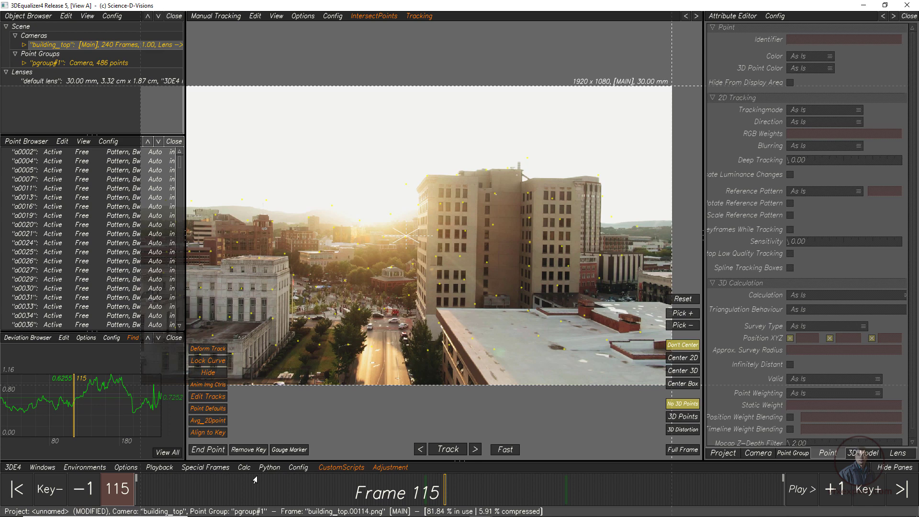
Open the Parameter Adjustment window and set the default lens's Focal Length and Distortion - Degree 2 to be adjusted.
{"action": "left_click", "coordinate": [45, 468]}
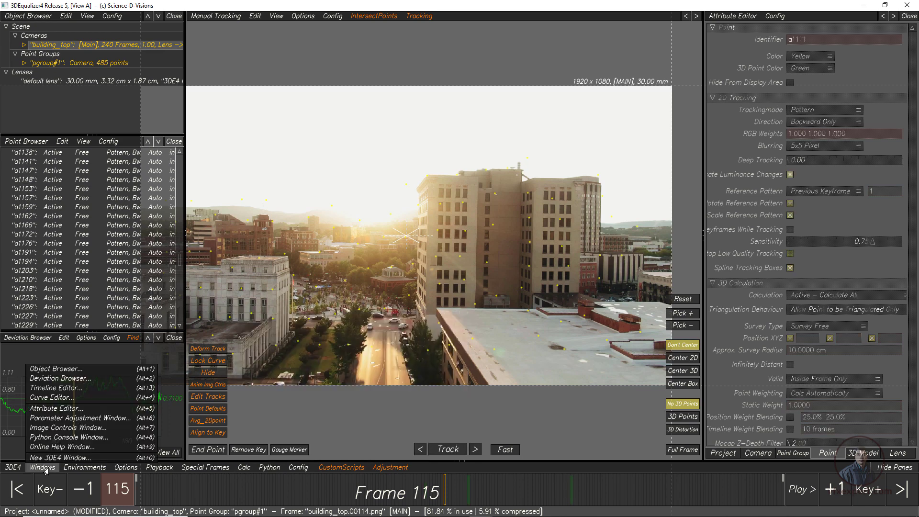
{"action": "left_click", "coordinate": [65, 419]}
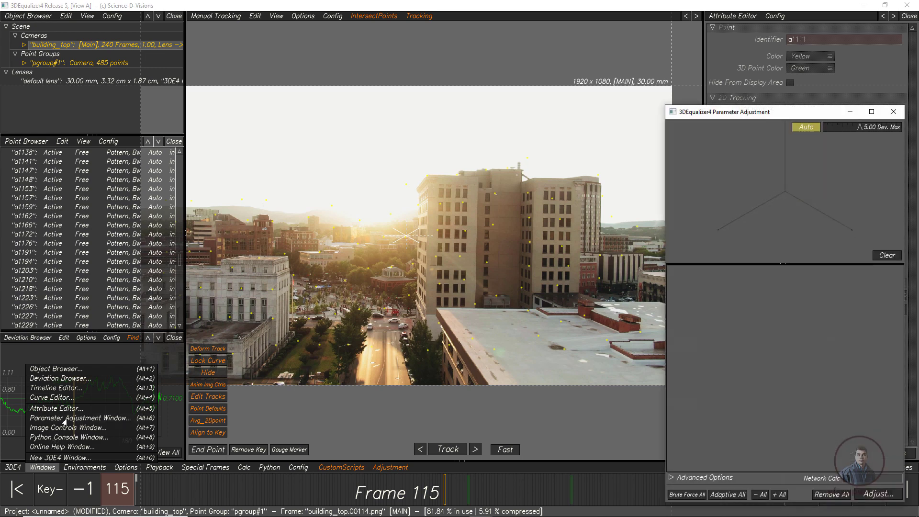
{"action": "left_click_drag", "start_coordinate": [709, 117], "coordinate": [438, 135]}
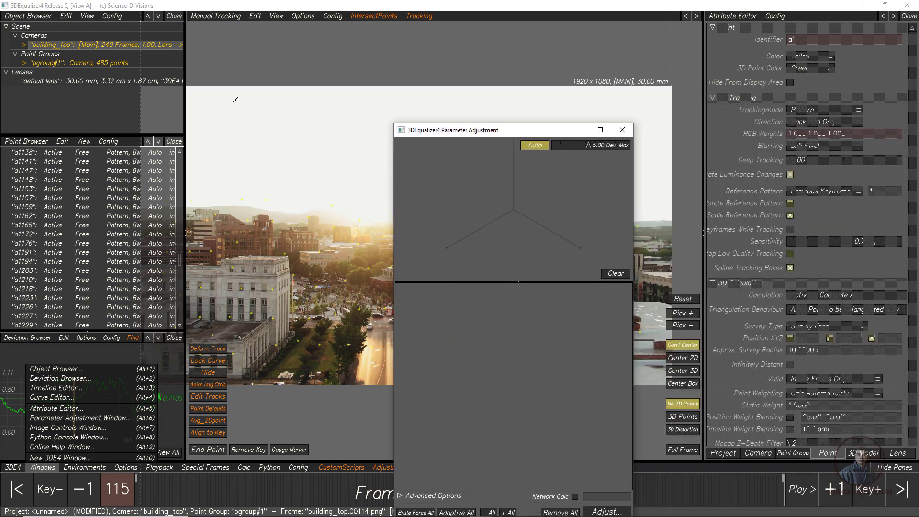
{"action": "left_click", "coordinate": [52, 82]}
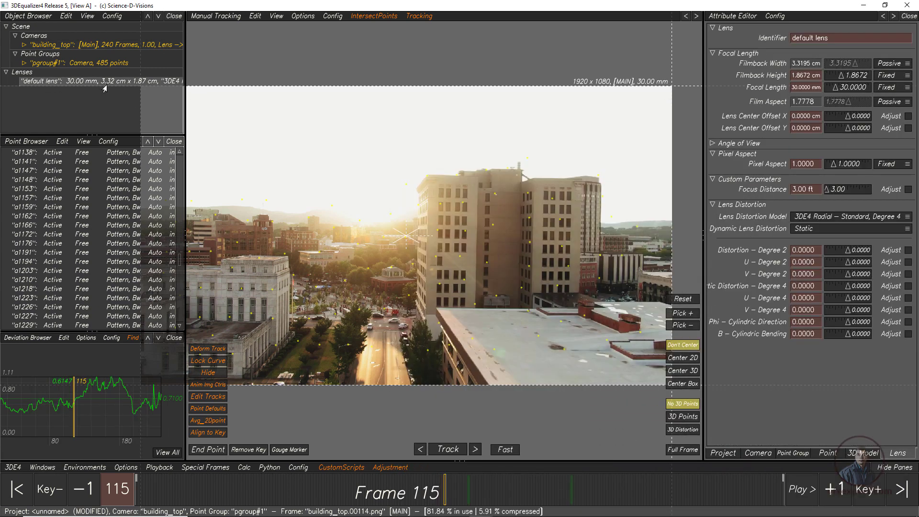
{"action": "left_click", "coordinate": [900, 88]}
{"action": "left_click", "coordinate": [885, 98]}
{"action": "left_click", "coordinate": [908, 250]}
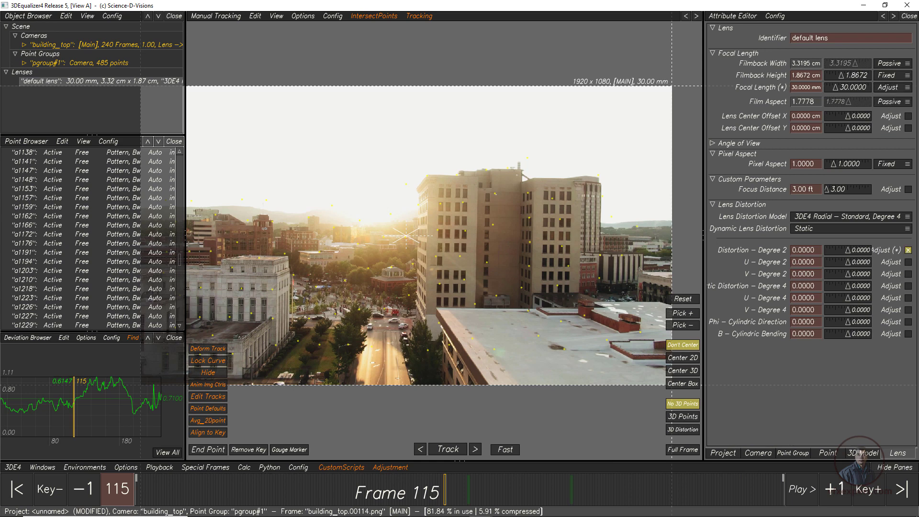
Run an adaptive adjustment of the lens's focal length and distortion, accept the result and minimize the Parameter Adjustment window.
{"action": "mouse_move", "coordinate": [481, 508]}
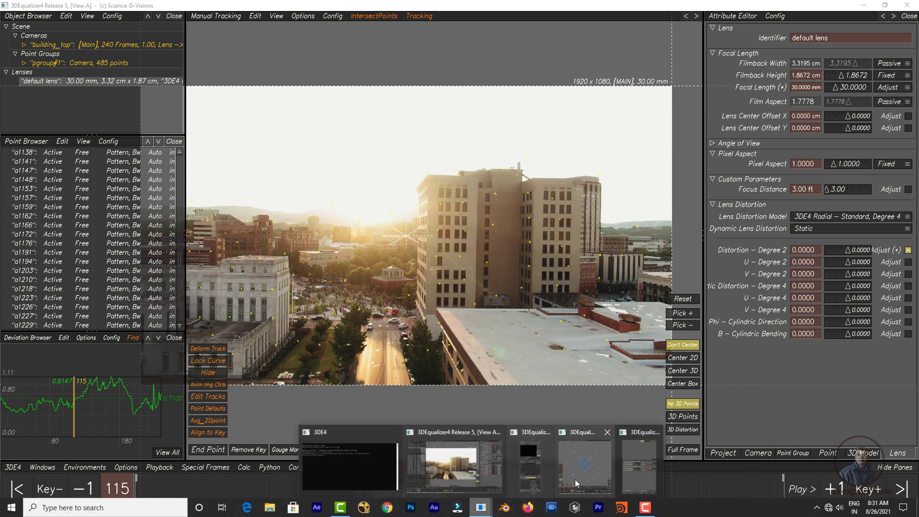
{"action": "left_click", "coordinate": [637, 479]}
{"action": "left_click_drag", "start_coordinate": [529, 135], "coordinate": [655, 87]}
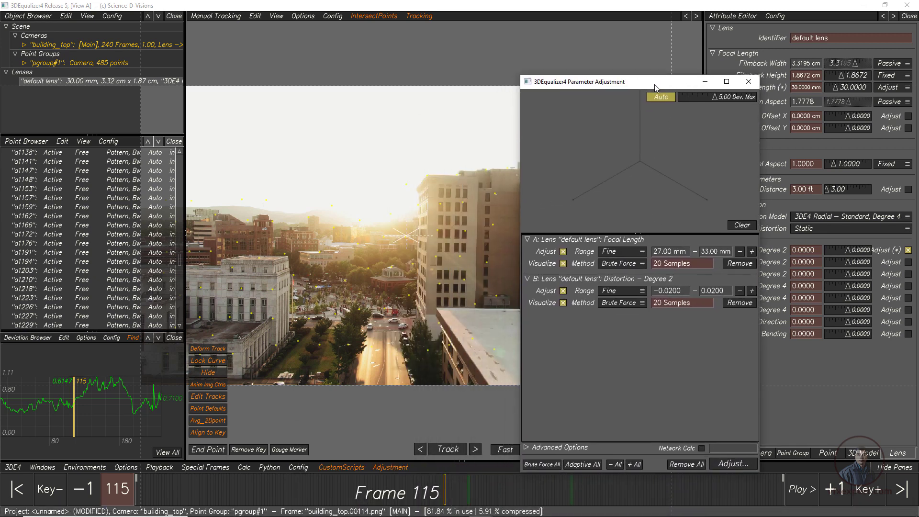
{"action": "left_click", "coordinate": [583, 465]}
{"action": "left_click", "coordinate": [725, 464]}
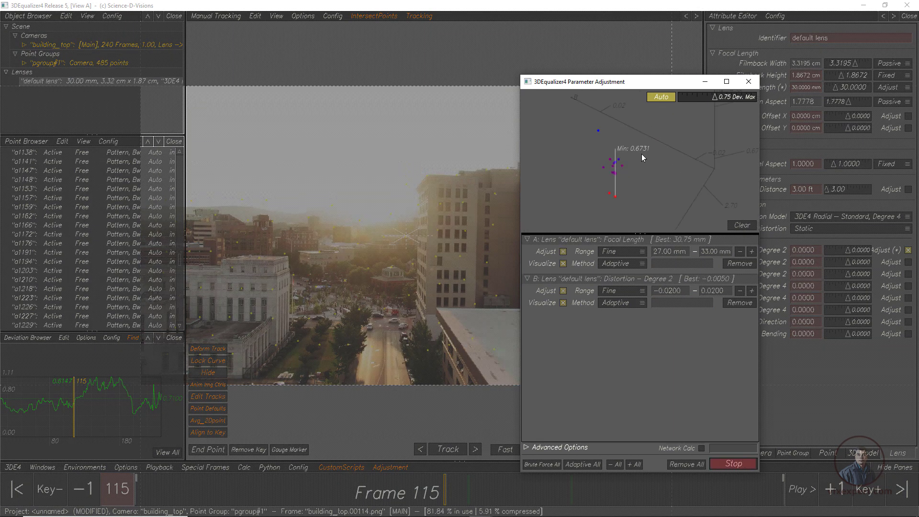
{"action": "left_click", "coordinate": [705, 294]}
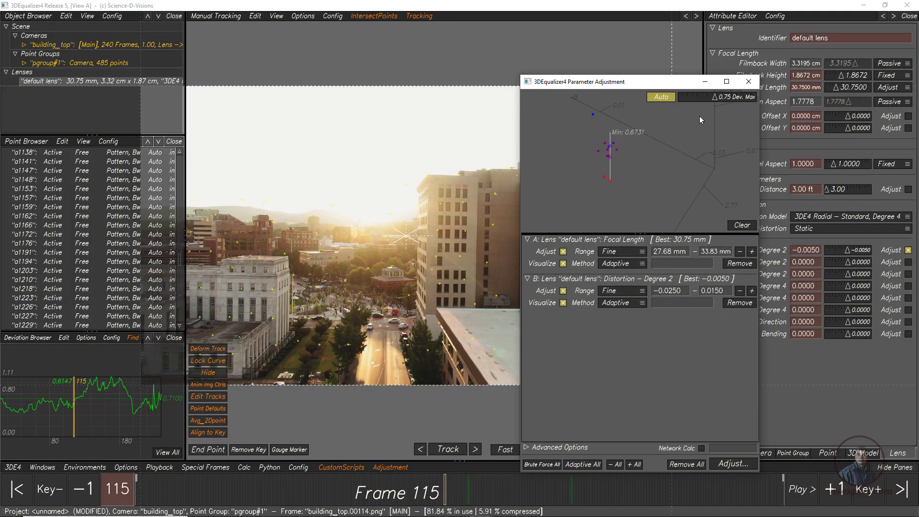
{"action": "left_click", "coordinate": [705, 82]}
Recalculate everything from scratch with the adjusted lens values and use the result.
{"action": "left_click", "coordinate": [243, 467]}
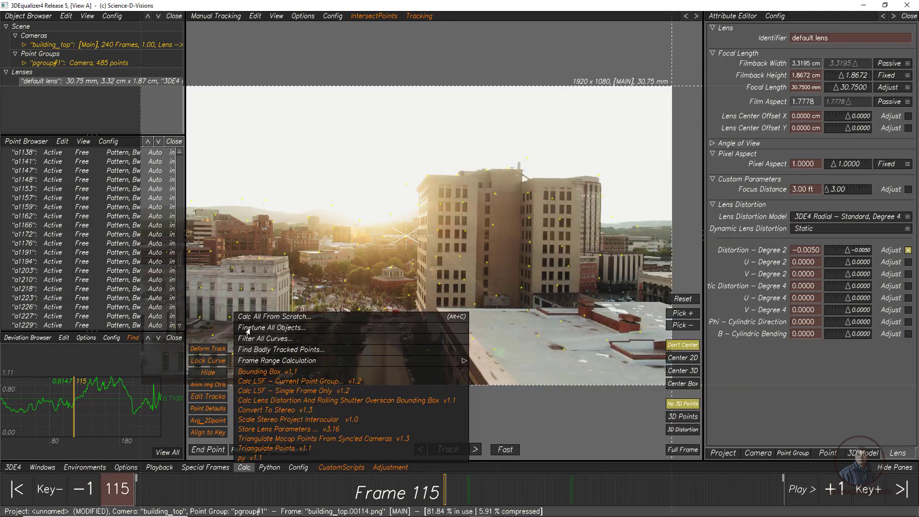
{"action": "left_click", "coordinate": [248, 317]}
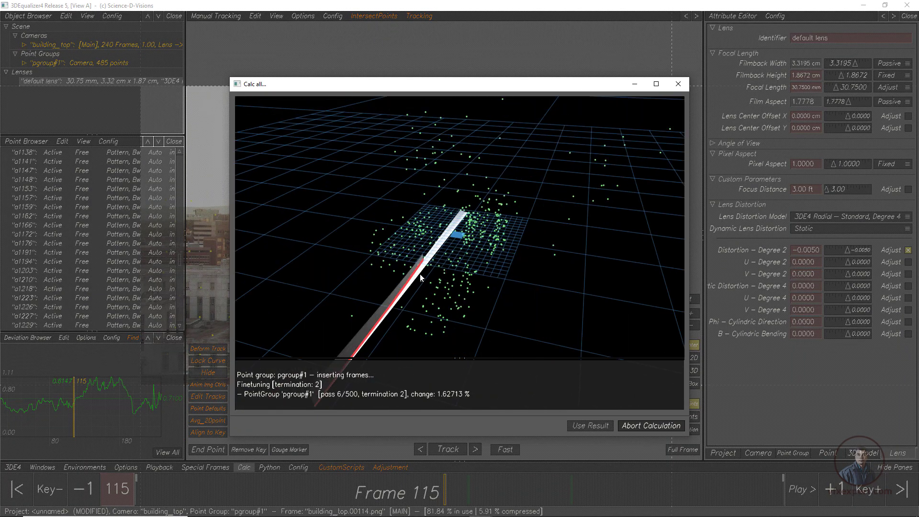
{"action": "left_click", "coordinate": [589, 426]}
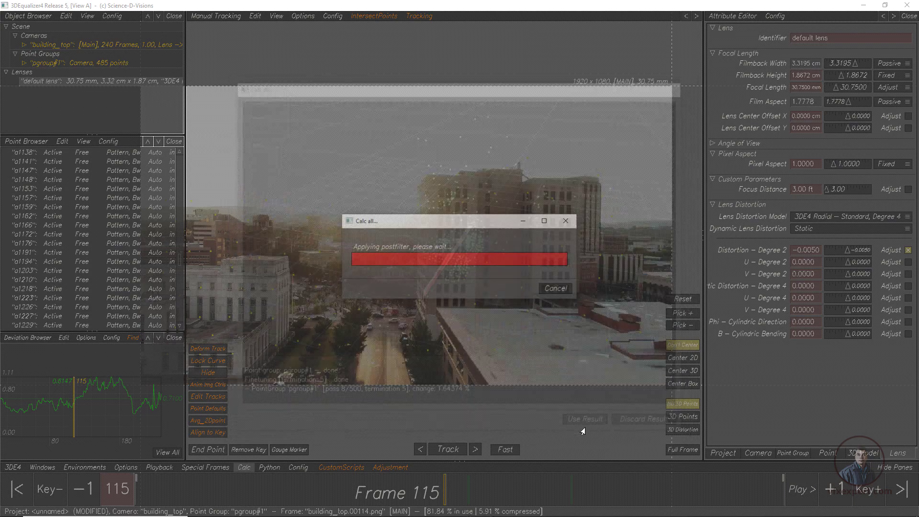
{"action": "left_click", "coordinate": [123, 420]}
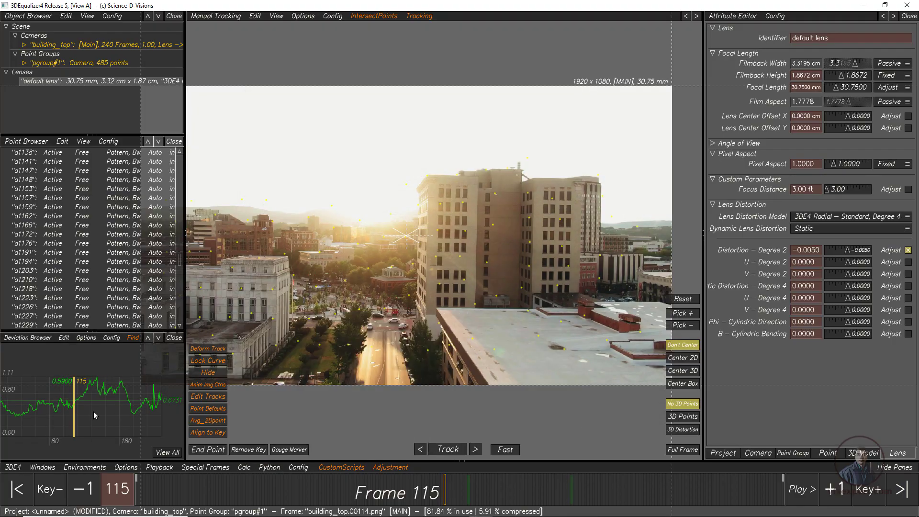
Go to frame 194 and delete the tracking points along the sunlit horizon between the brick buildings and the tall building.
{"action": "left_click_drag", "start_coordinate": [181, 490], "coordinate": [656, 462]}
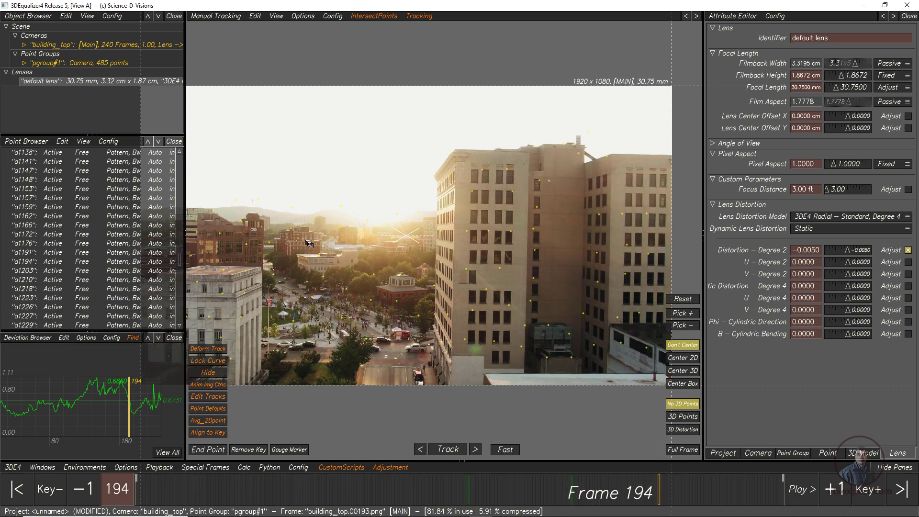
{"action": "scroll", "coordinate": [321, 225], "scroll_direction": "up", "scroll_amount": 3}
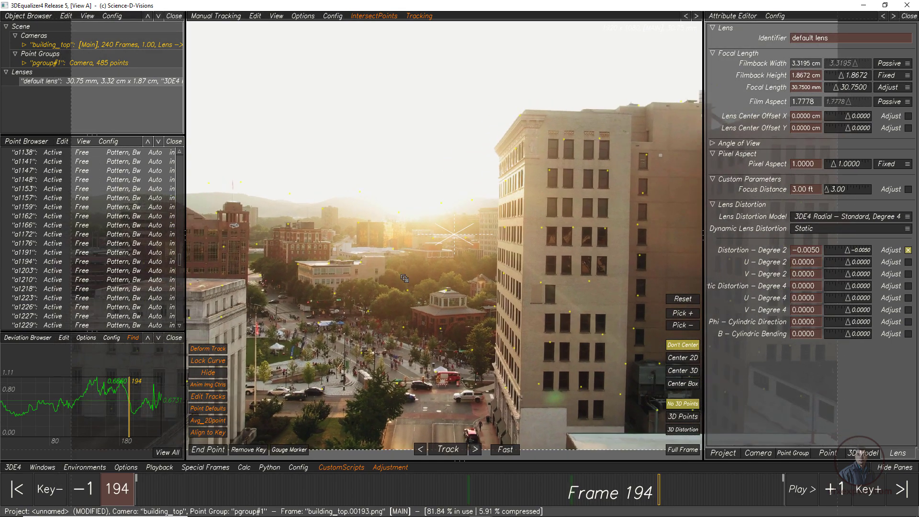
{"action": "scroll", "coordinate": [379, 249], "scroll_direction": "down", "scroll_amount": 3}
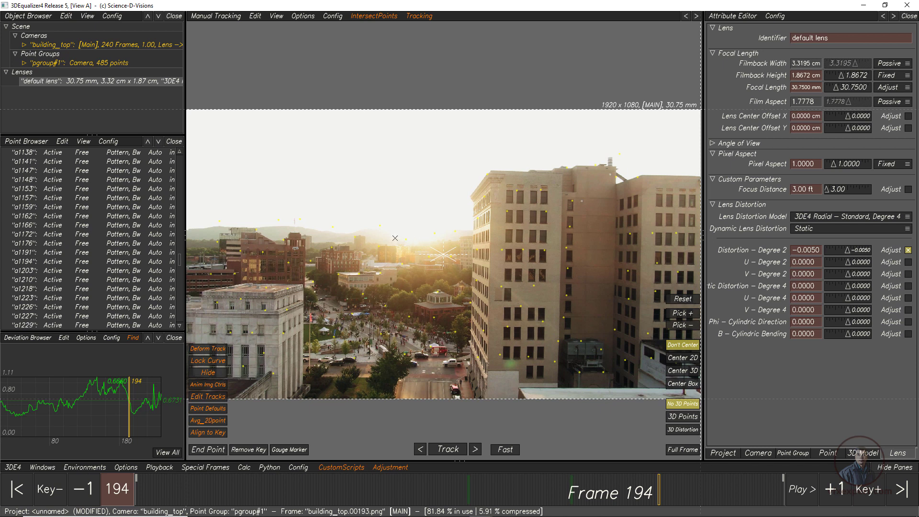
{"action": "left_click_drag", "start_coordinate": [343, 221], "coordinate": [422, 250]}
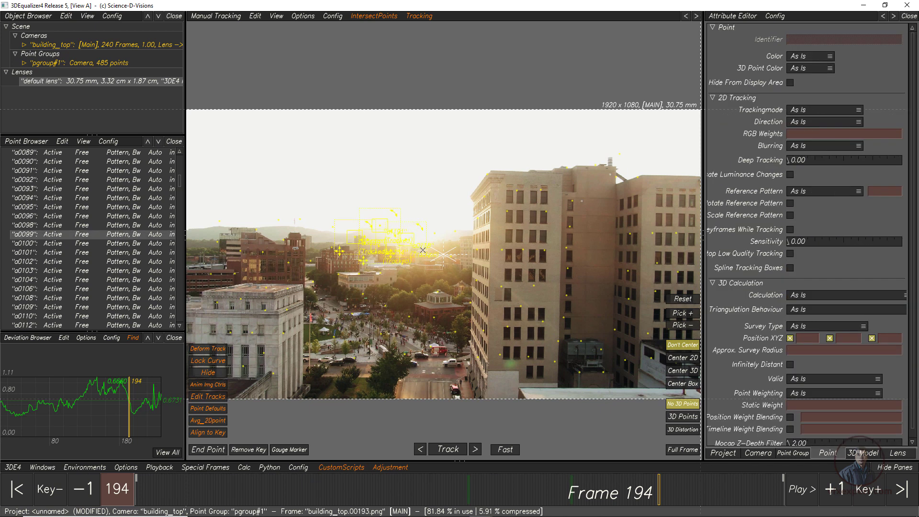
{"action": "key", "text": "Delete"}
{"action": "left_click", "coordinate": [463, 292]}
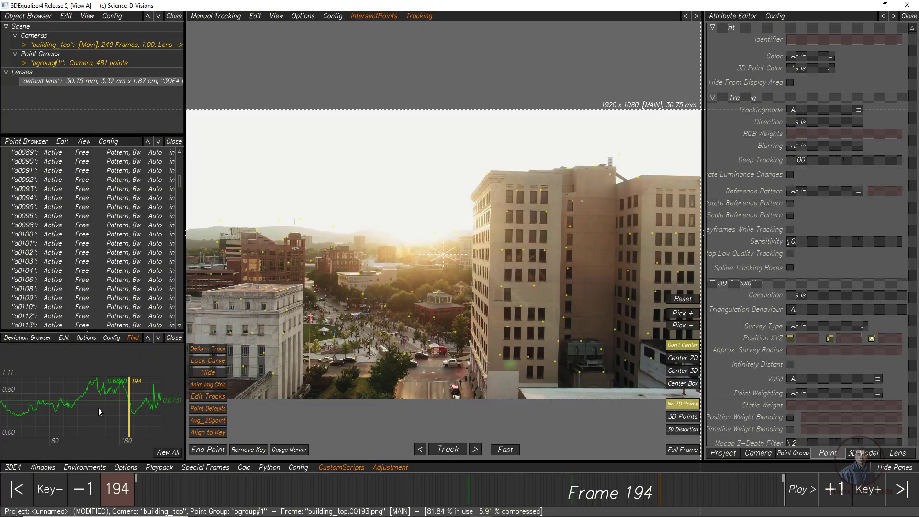
Show the point deviation curves for all points in the Deviation Browser.
{"action": "left_click", "coordinate": [20, 338]}
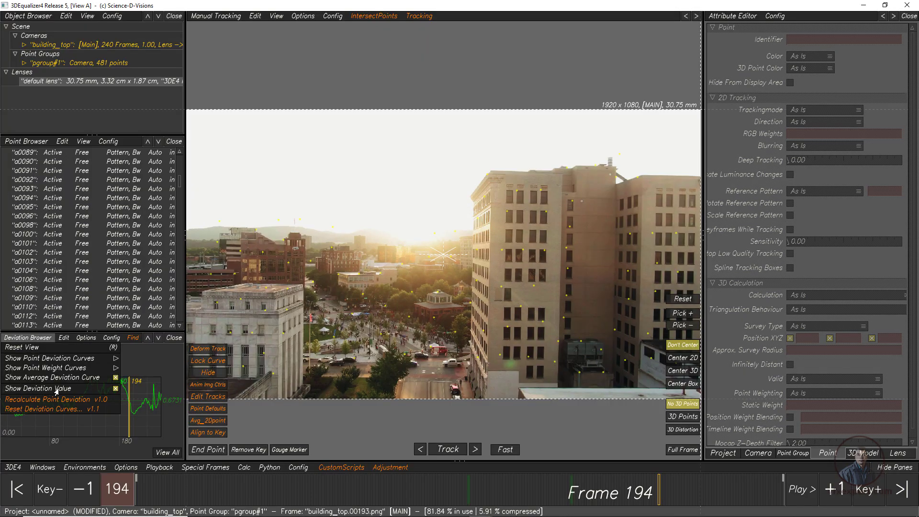
{"action": "mouse_move", "coordinate": [74, 360]}
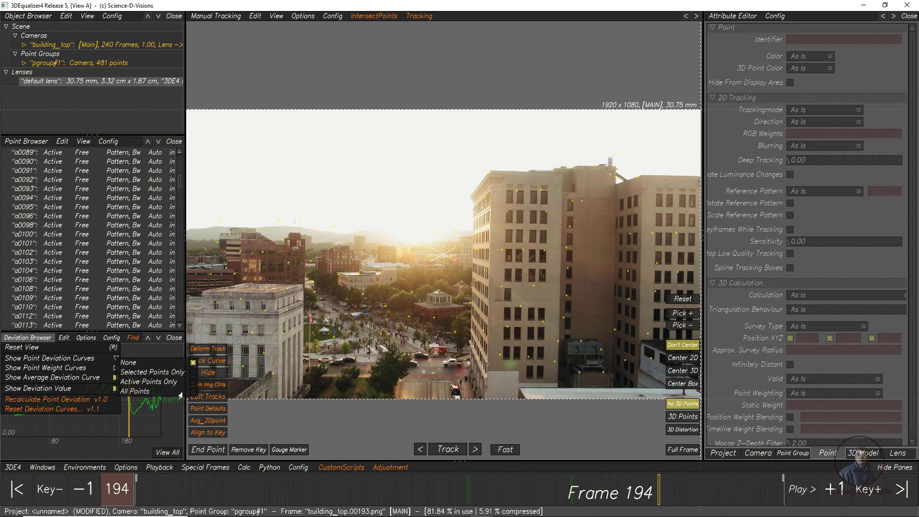
{"action": "left_click", "coordinate": [135, 391]}
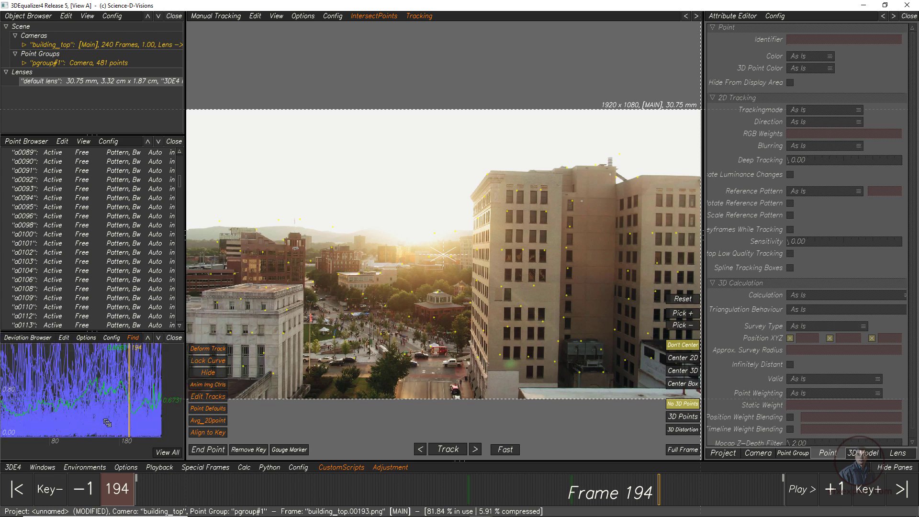
{"action": "mouse_move", "coordinate": [105, 366]}
{"action": "right_mouse_down"}
{"action": "mouse_move", "coordinate": [95, 335]}
{"action": "mouse_move", "coordinate": [117, 406]}
{"action": "mouse_move", "coordinate": [114, 381]}
{"action": "mouse_move", "coordinate": [100, 373]}
{"action": "right_mouse_up"}
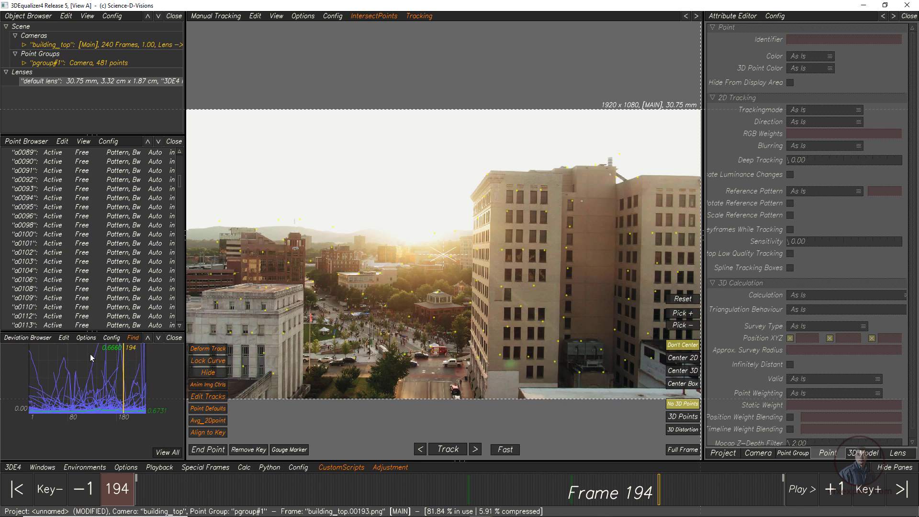
Select the points with the highest deviation peaks in the Deviation Browser and delete them.
{"action": "left_click_drag", "start_coordinate": [80, 353], "coordinate": [109, 364]}
{"action": "key", "text": "Delete"}
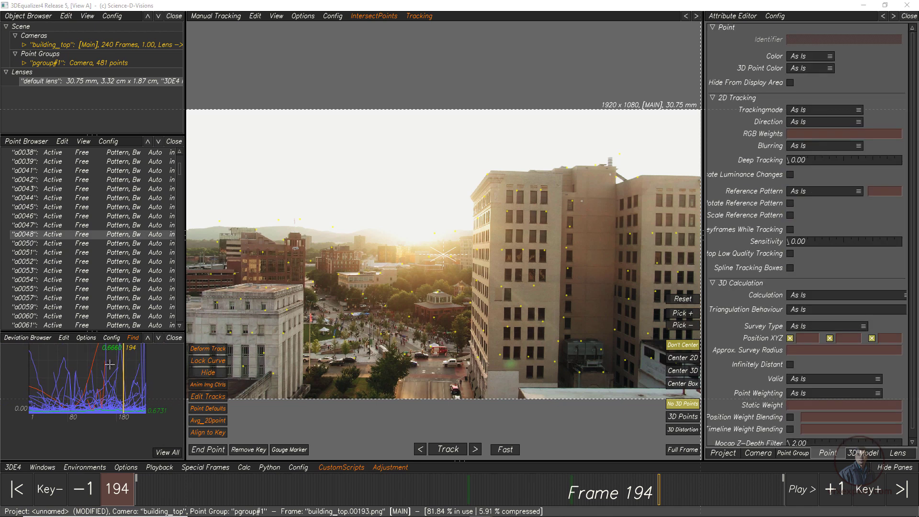
{"action": "left_click", "coordinate": [434, 292]}
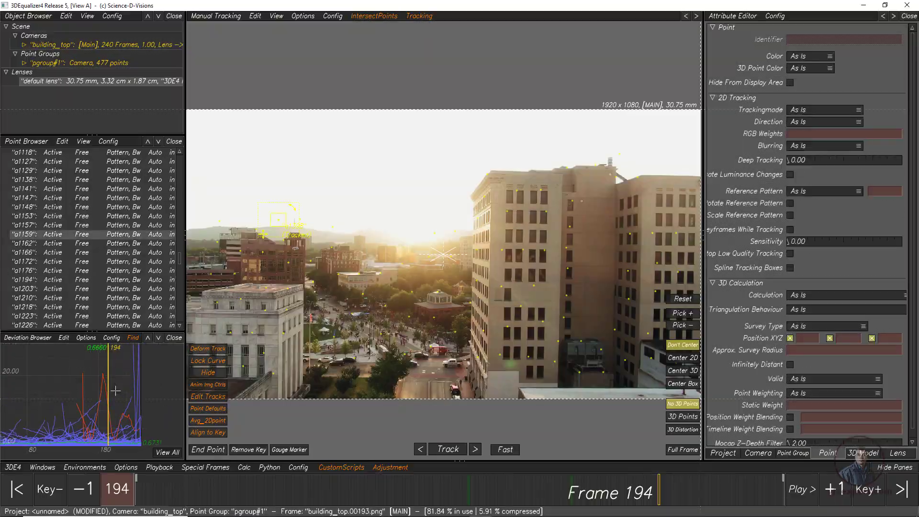
Calculate the shot from scratch again without the deleted high-deviation points and use the result.
{"action": "left_click", "coordinate": [243, 468]}
{"action": "left_click", "coordinate": [270, 319]}
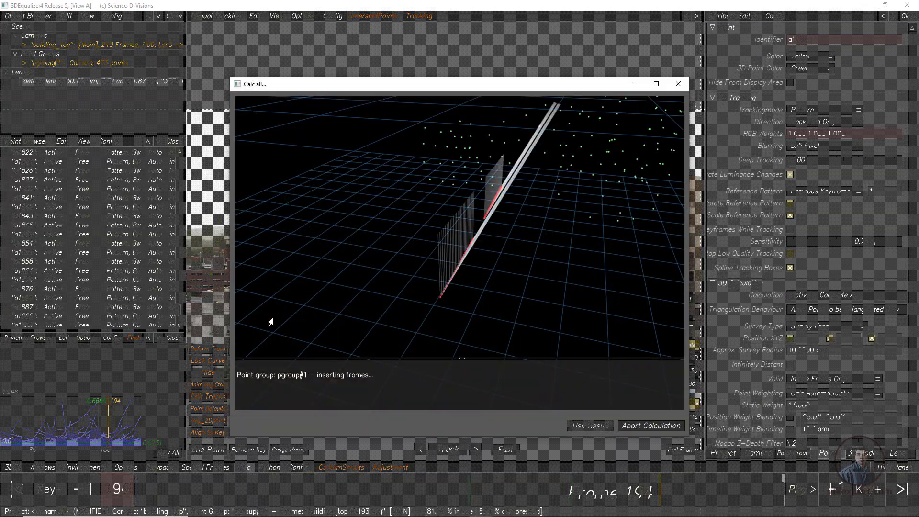
{"action": "left_click_drag", "start_coordinate": [271, 321], "coordinate": [494, 336]}
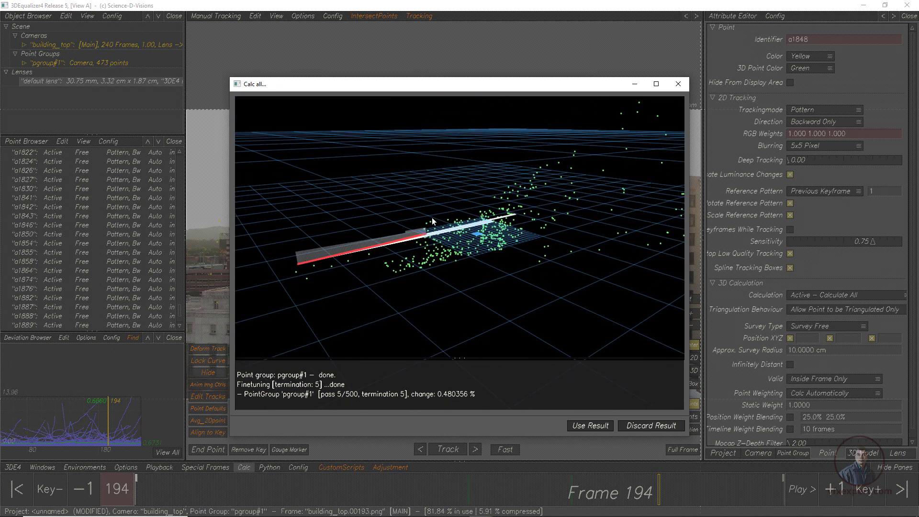
{"action": "left_click", "coordinate": [585, 426]}
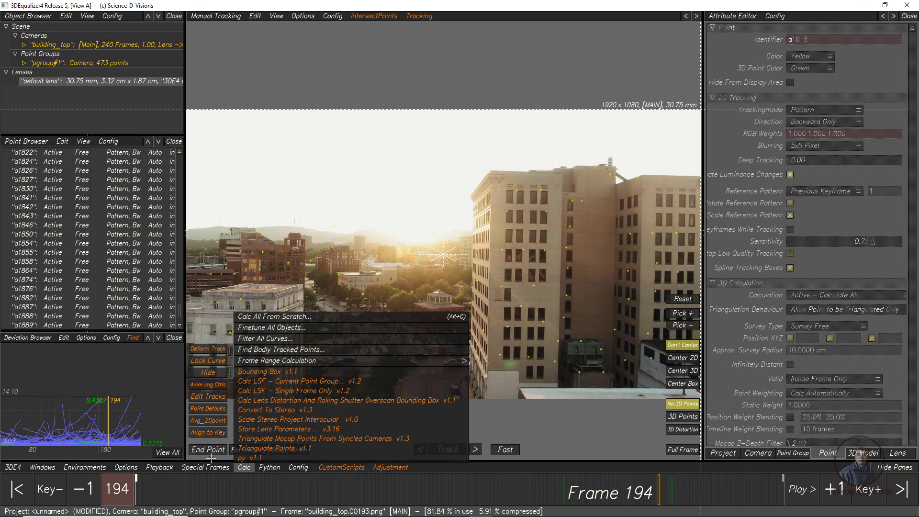
Examine the updated deviation curves of all points, especially around frame 190, and return to frame 1.
{"action": "left_click", "coordinate": [169, 453]}
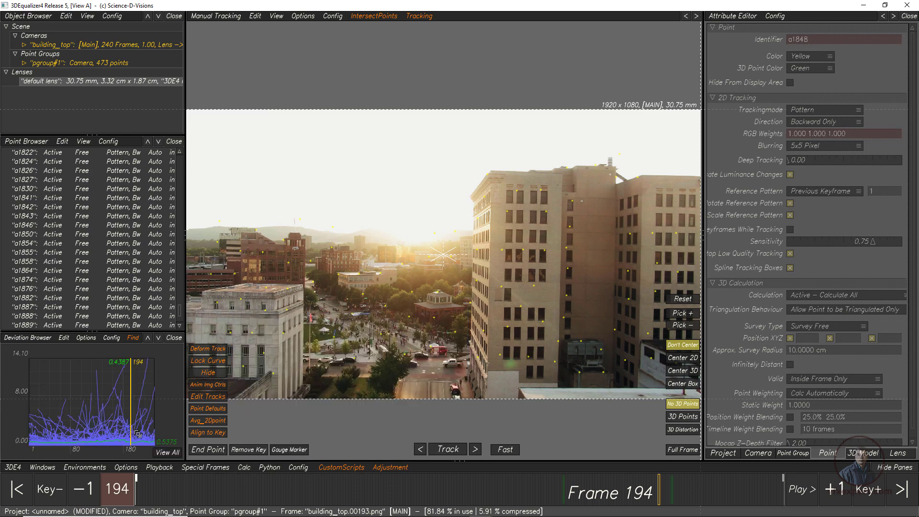
{"action": "right_click_drag", "start_coordinate": [136, 431], "coordinate": [161, 455]}
{"action": "middle_click_drag", "start_coordinate": [160, 456], "coordinate": [128, 364]}
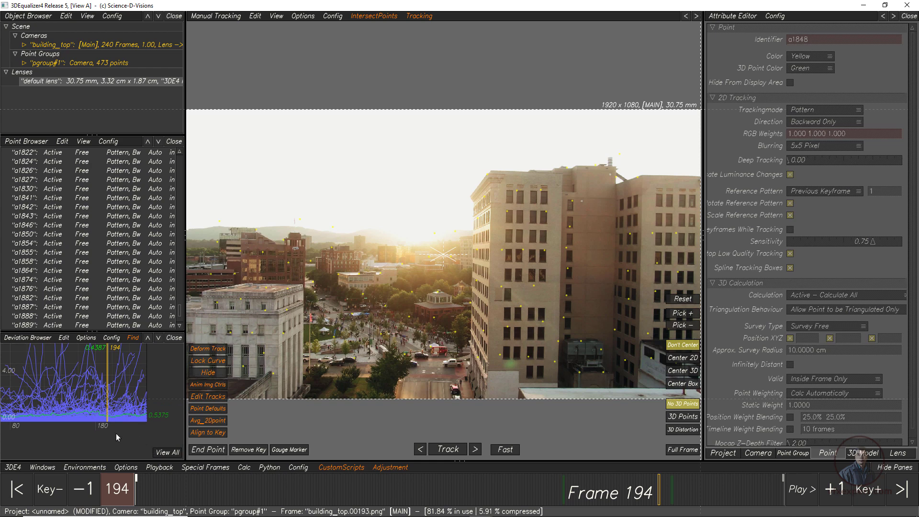
{"action": "right_click_drag", "start_coordinate": [116, 435], "coordinate": [135, 432]}
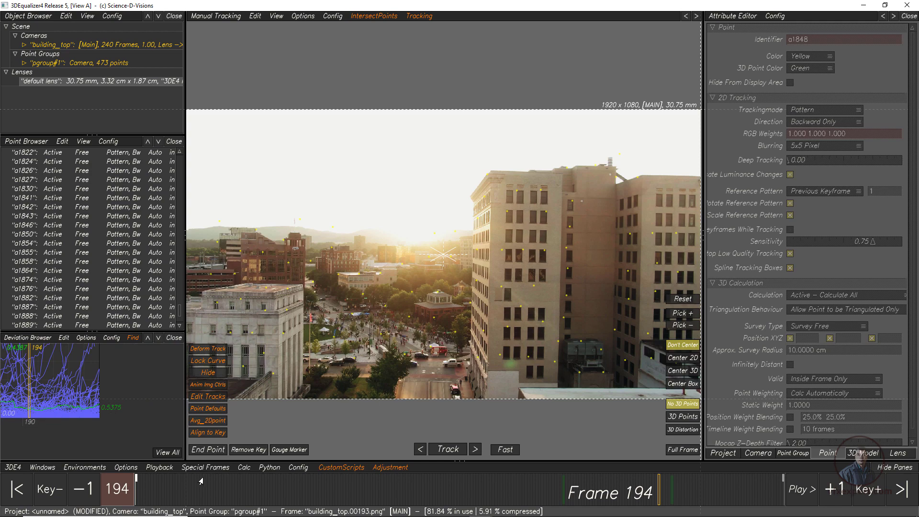
{"action": "left_click_drag", "start_coordinate": [182, 485], "coordinate": [126, 495]}
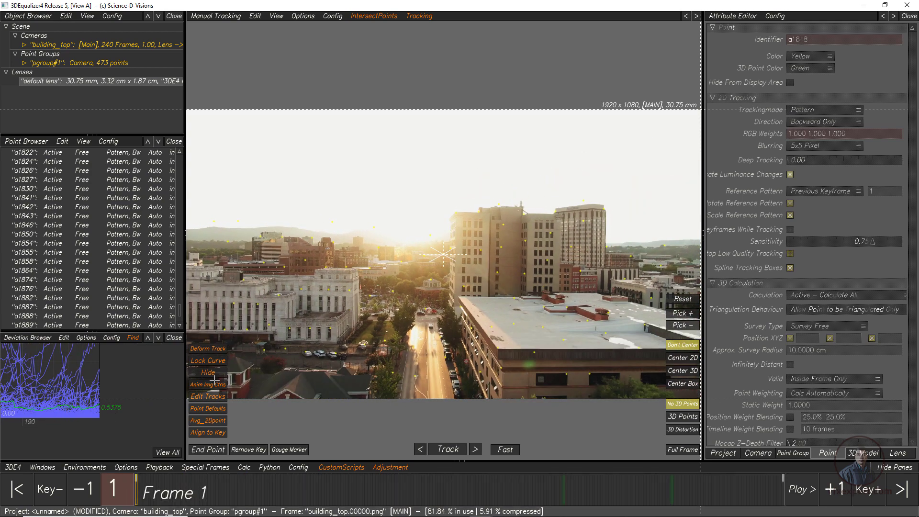
Display the 3D points over the footage and check their fit in the Lineup view at frames 202 and 79.
{"action": "left_click", "coordinate": [84, 467]}
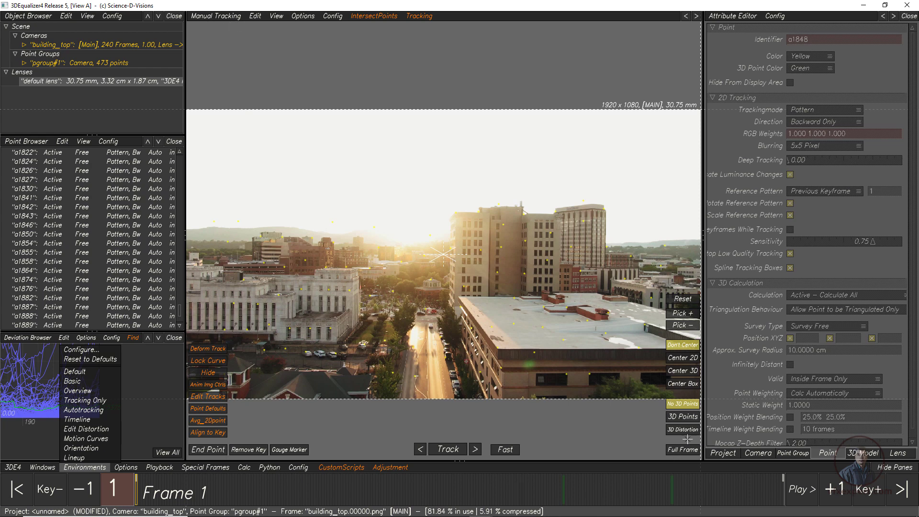
{"action": "left_click", "coordinate": [682, 417]}
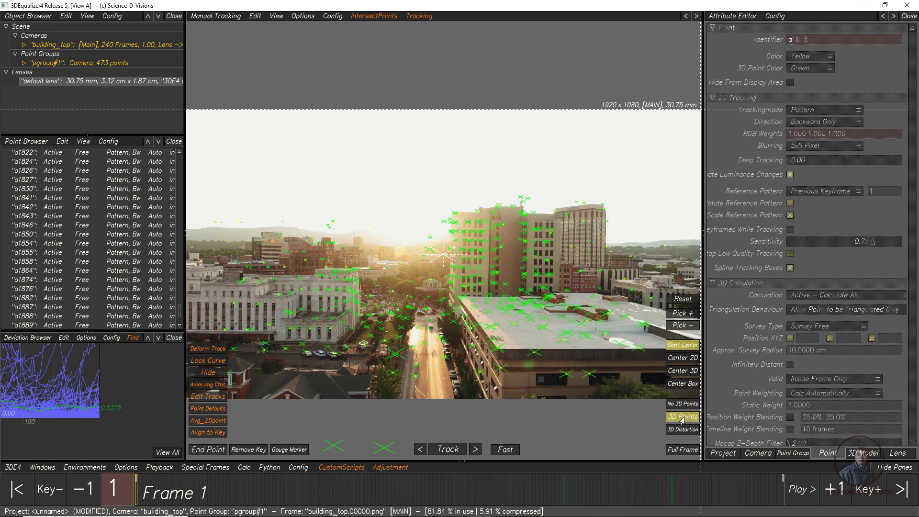
{"action": "left_click_drag", "start_coordinate": [169, 495], "coordinate": [680, 489]}
{"action": "left_click", "coordinate": [215, 16]}
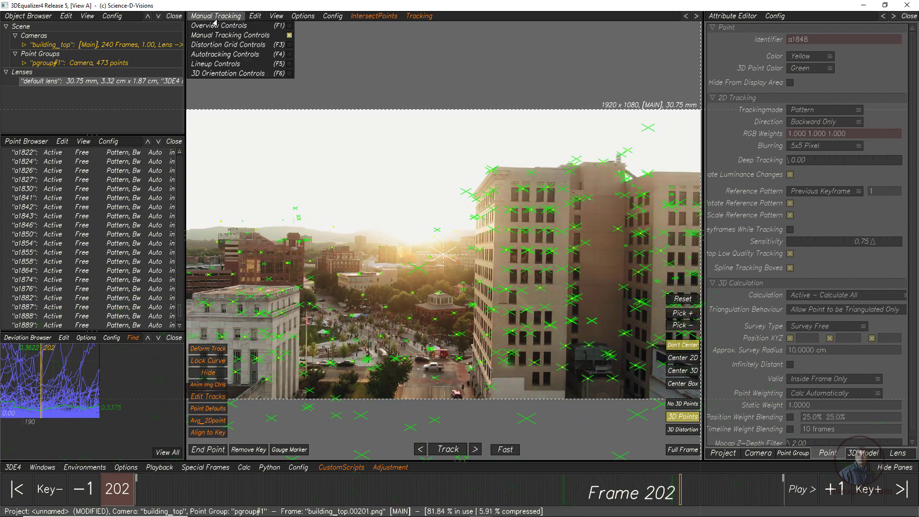
{"action": "left_click", "coordinate": [211, 65]}
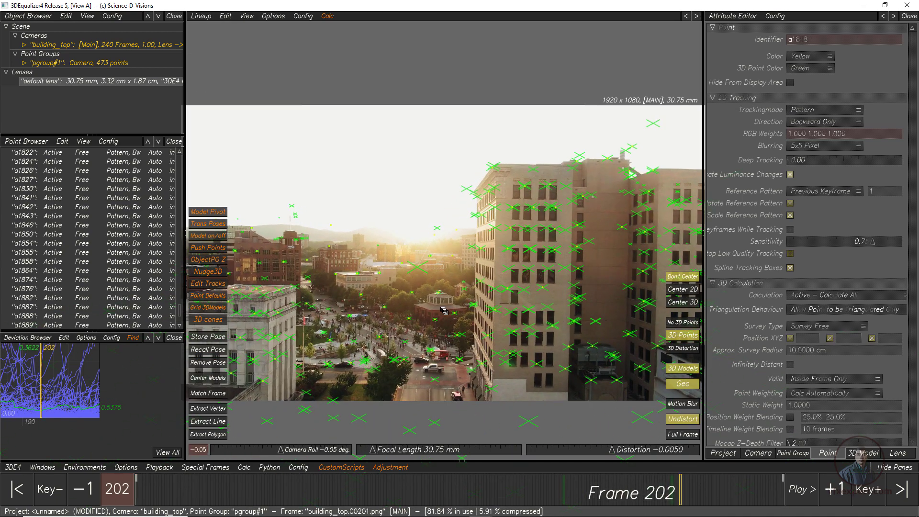
{"action": "scroll", "coordinate": [410, 310], "scroll_direction": "down", "scroll_amount": 3}
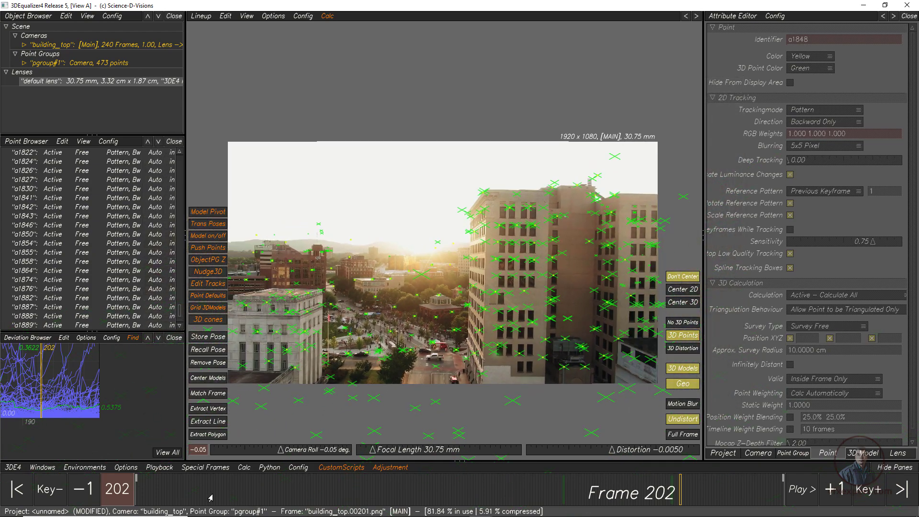
{"action": "left_click_drag", "start_coordinate": [211, 498], "coordinate": [347, 496]}
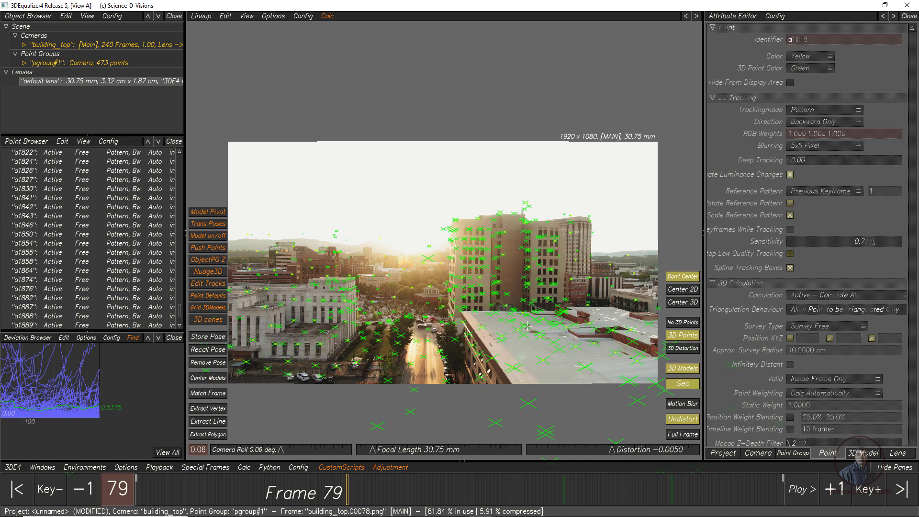
{"action": "scroll", "coordinate": [541, 349], "scroll_direction": "up", "scroll_amount": 2}
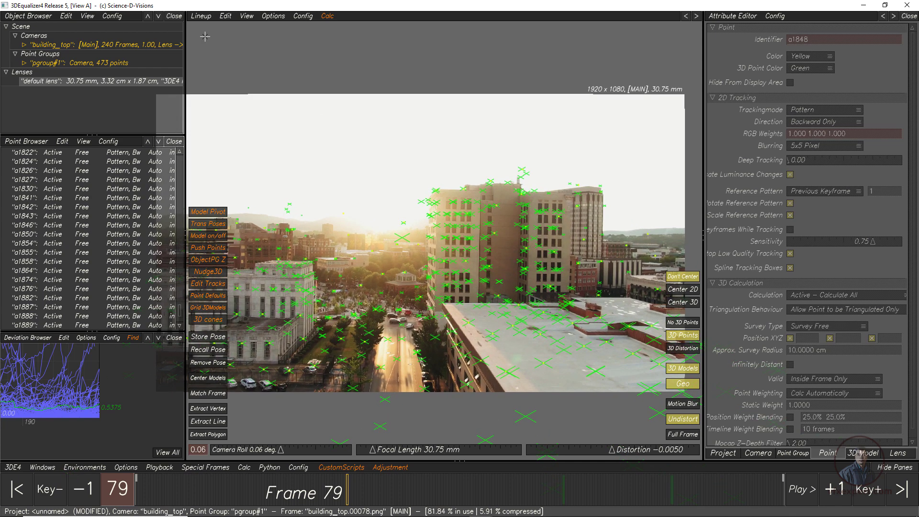
Examine the solved camera and point cloud in the 3D Orientation view, ending with an orthographic side view.
{"action": "left_click", "coordinate": [203, 17]}
{"action": "left_click", "coordinate": [200, 75]}
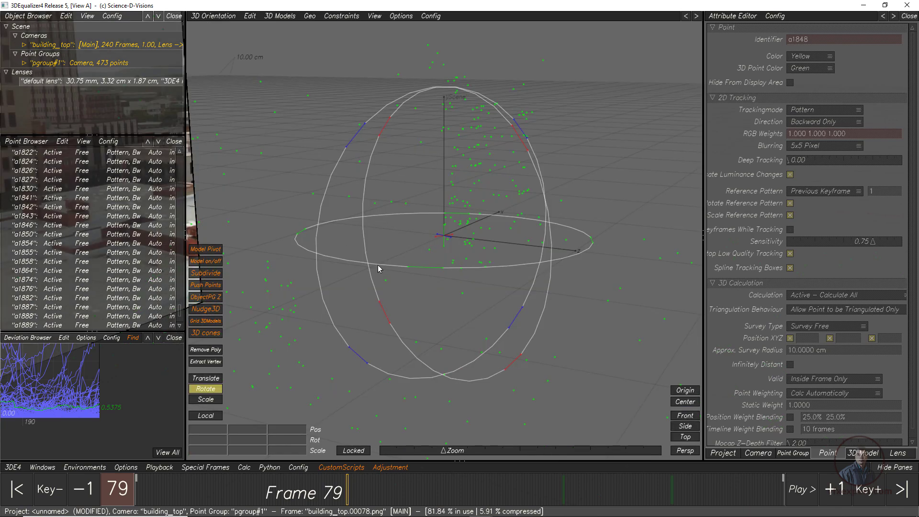
{"action": "right_click_drag", "start_coordinate": [489, 273], "coordinate": [311, 458], "text": "alt"}
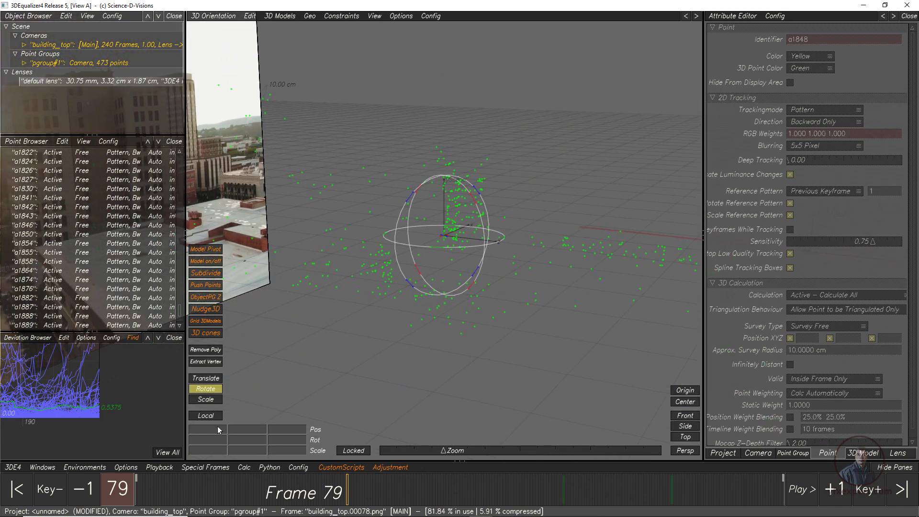
{"action": "left_click", "coordinate": [210, 390]}
{"action": "left_click_drag", "start_coordinate": [545, 371], "coordinate": [624, 400], "text": "alt"}
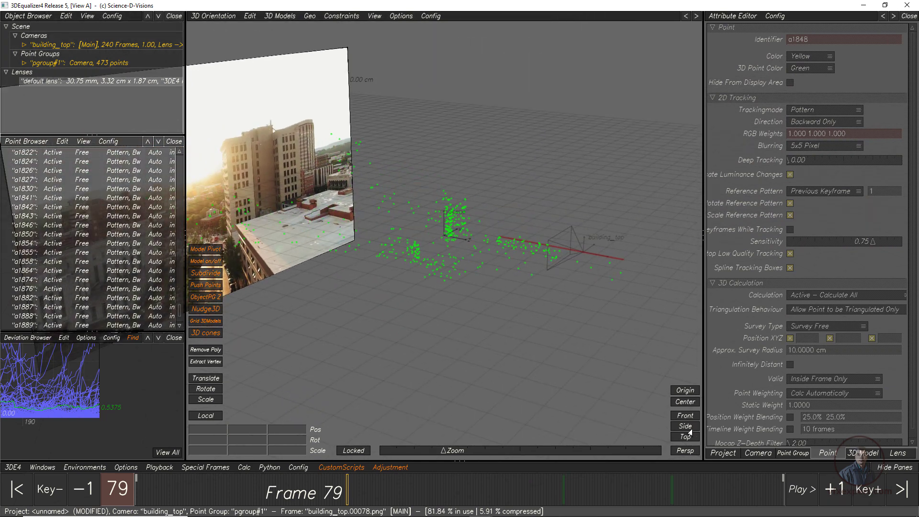
{"action": "left_click", "coordinate": [683, 452]}
{"action": "left_click", "coordinate": [686, 427]}
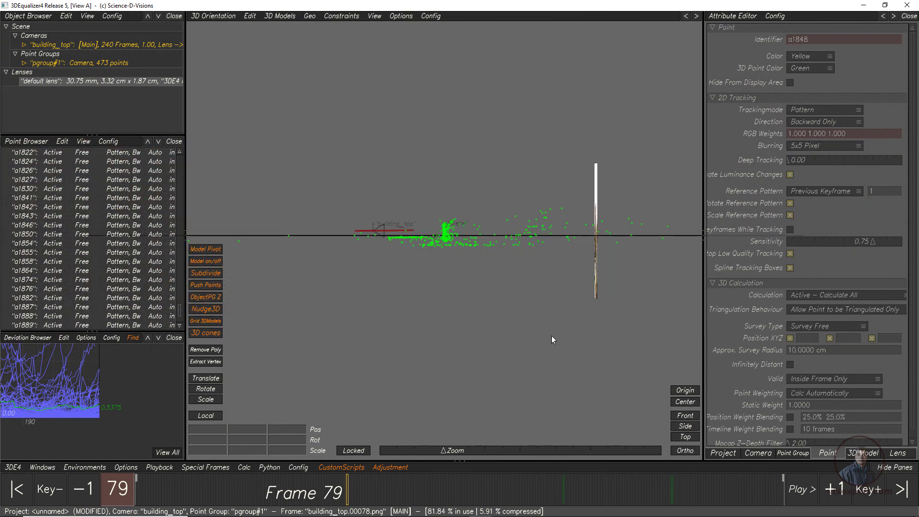
{"action": "left_click_drag", "start_coordinate": [504, 329], "coordinate": [431, 289], "text": "alt"}
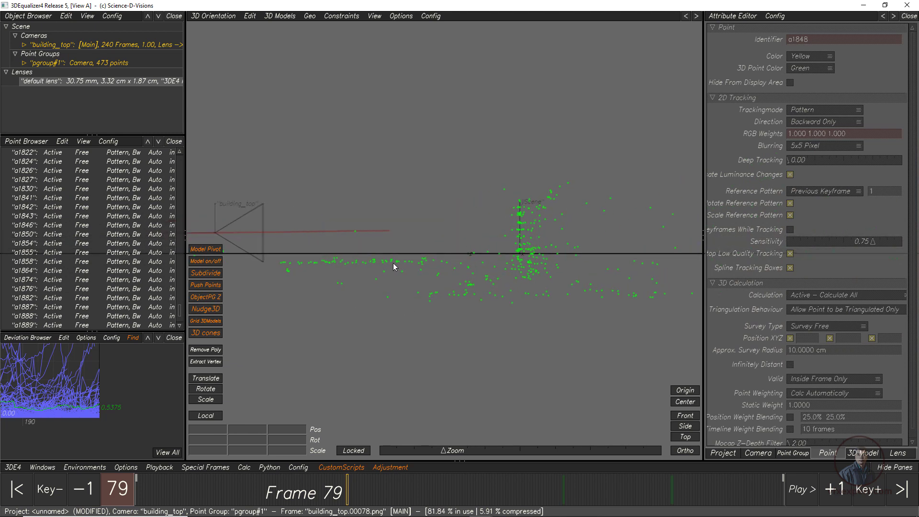
Pick a tracked point on the near building's flat roof in the Lineup view and move it to the origin in 3D Orientation.
{"action": "left_click", "coordinate": [219, 18]}
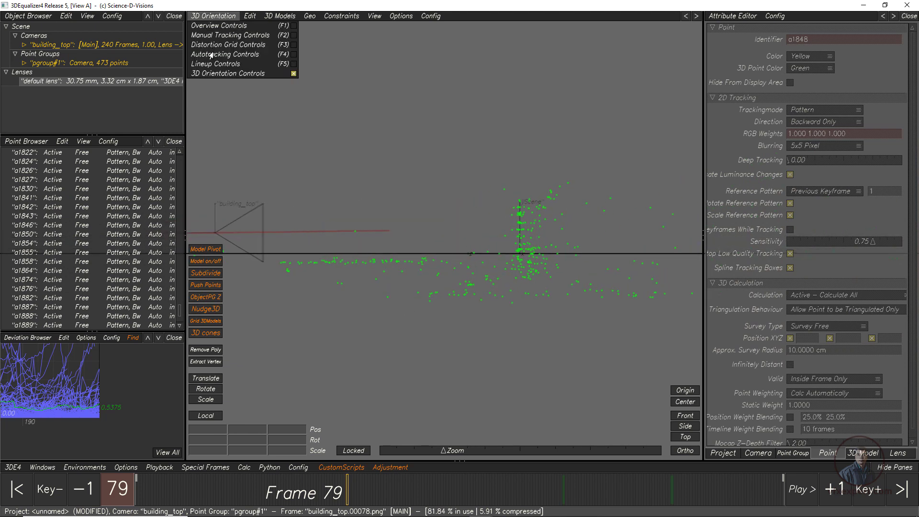
{"action": "left_click", "coordinate": [216, 69]}
{"action": "scroll", "coordinate": [570, 342], "scroll_direction": "up", "scroll_amount": 3}
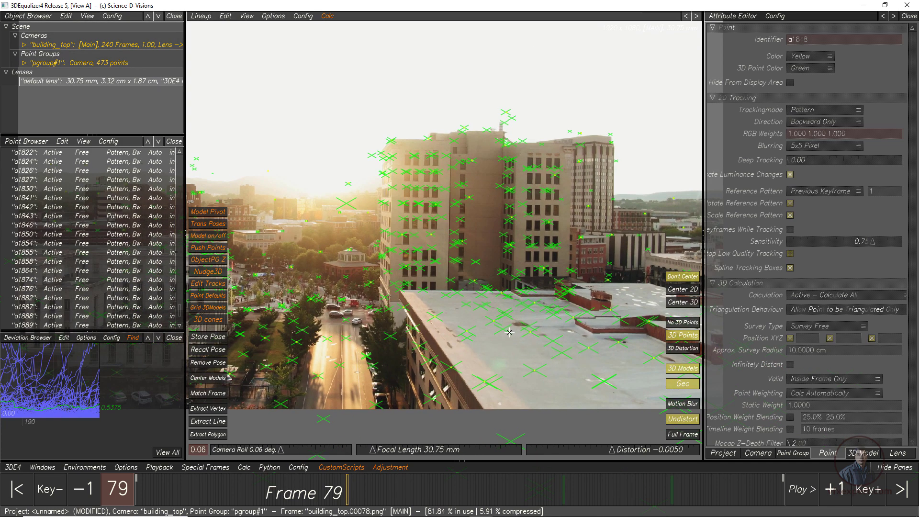
{"action": "left_click", "coordinate": [493, 319]}
{"action": "left_click", "coordinate": [200, 18]}
{"action": "left_click", "coordinate": [200, 74]}
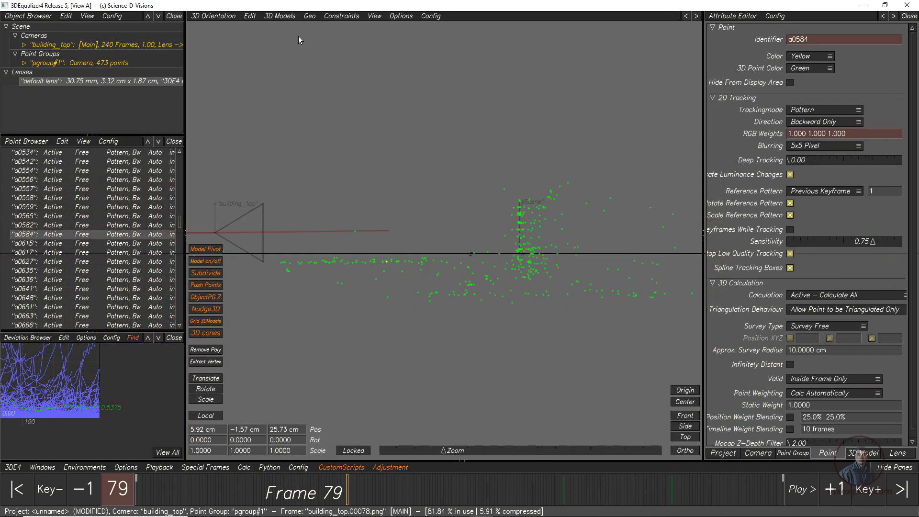
{"action": "left_click", "coordinate": [250, 16]}
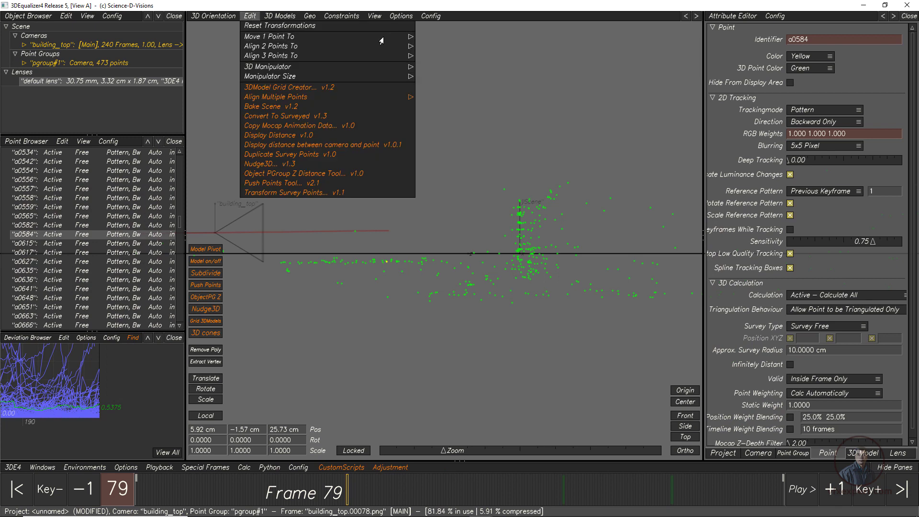
{"action": "left_click", "coordinate": [433, 42]}
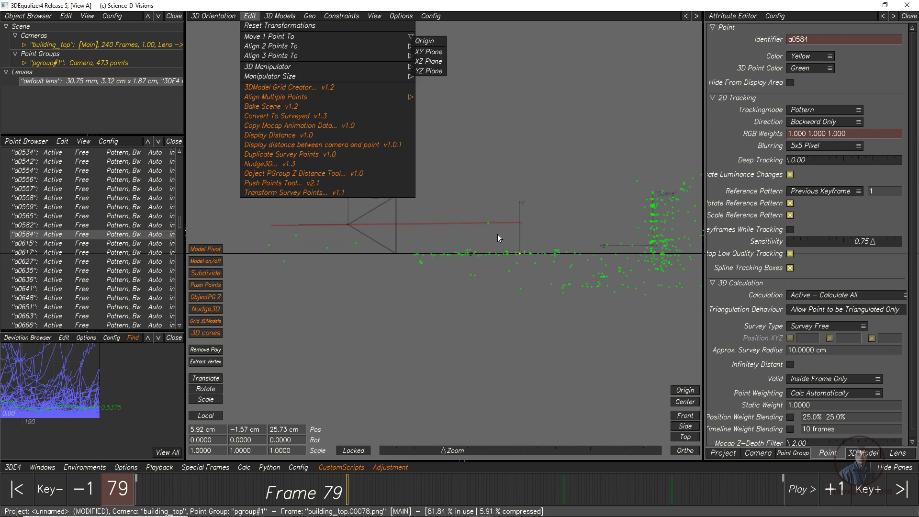
Change the 3D Orientation view to perspective around the roof point and create a cone 3D model.
{"action": "left_click", "coordinate": [207, 18]}
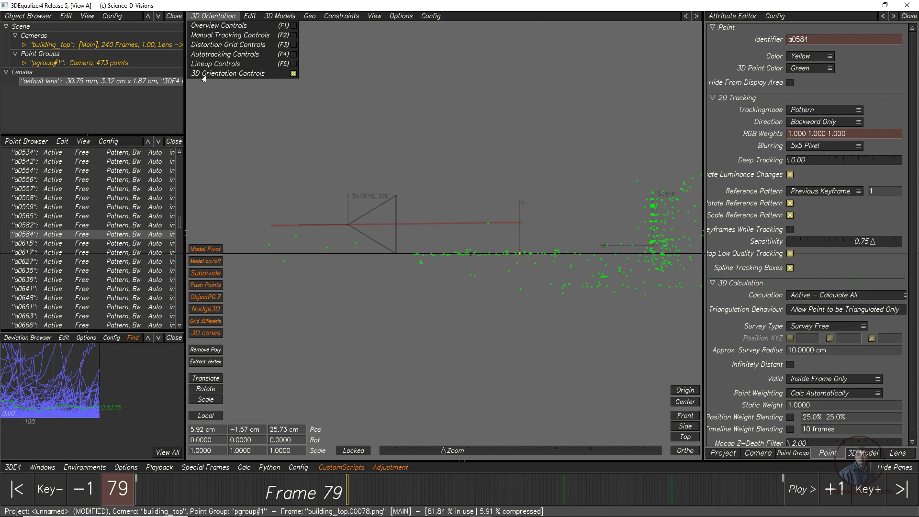
{"action": "left_click", "coordinate": [684, 450]}
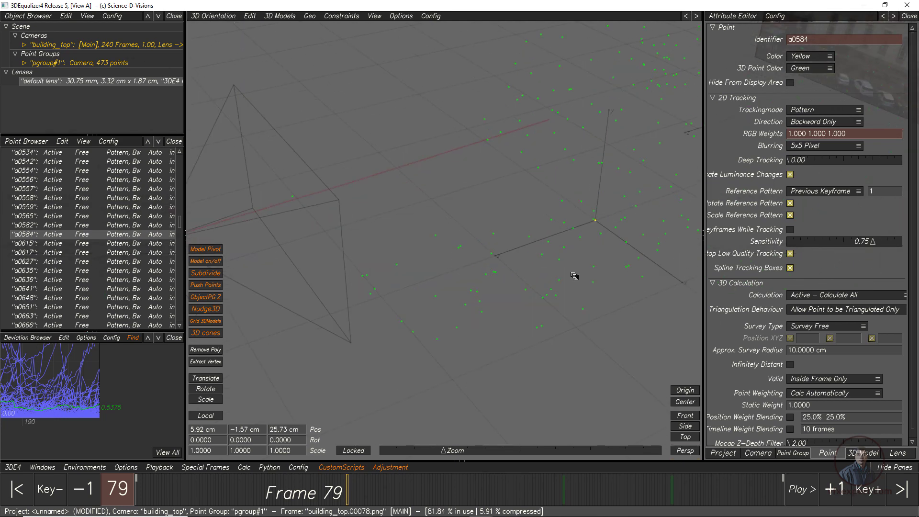
{"action": "right_click_drag", "start_coordinate": [575, 277], "coordinate": [656, 268], "text": "alt"}
{"action": "middle_click_drag", "start_coordinate": [656, 268], "coordinate": [455, 304], "text": "alt"}
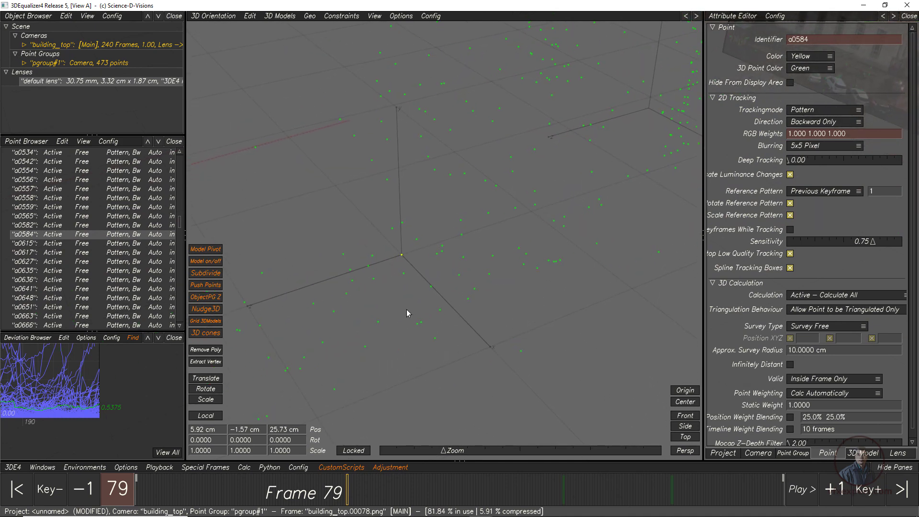
{"action": "left_click_drag", "start_coordinate": [408, 314], "coordinate": [394, 266], "text": "alt"}
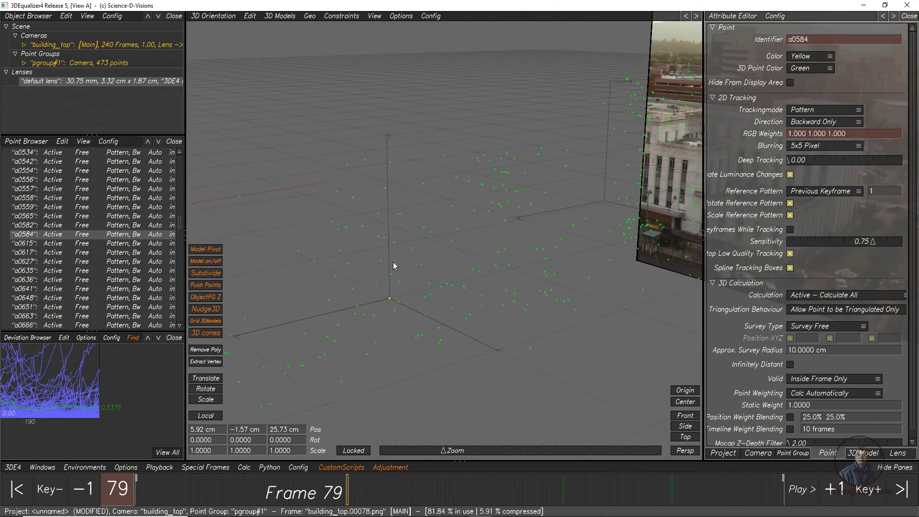
{"action": "left_click", "coordinate": [280, 17]}
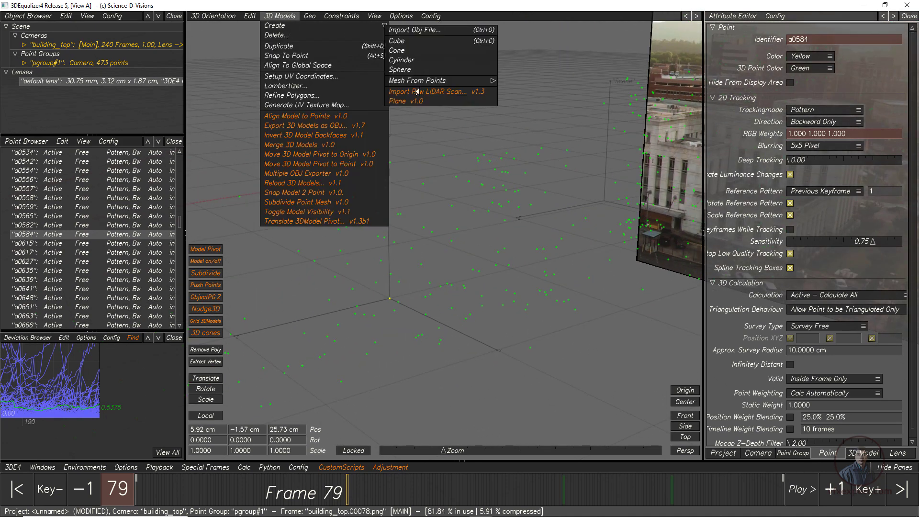
{"action": "left_click", "coordinate": [396, 51]}
Select the cone and snap it to the selected roof point a0584.
{"action": "right_click_drag", "start_coordinate": [542, 349], "coordinate": [400, 293], "text": "alt"}
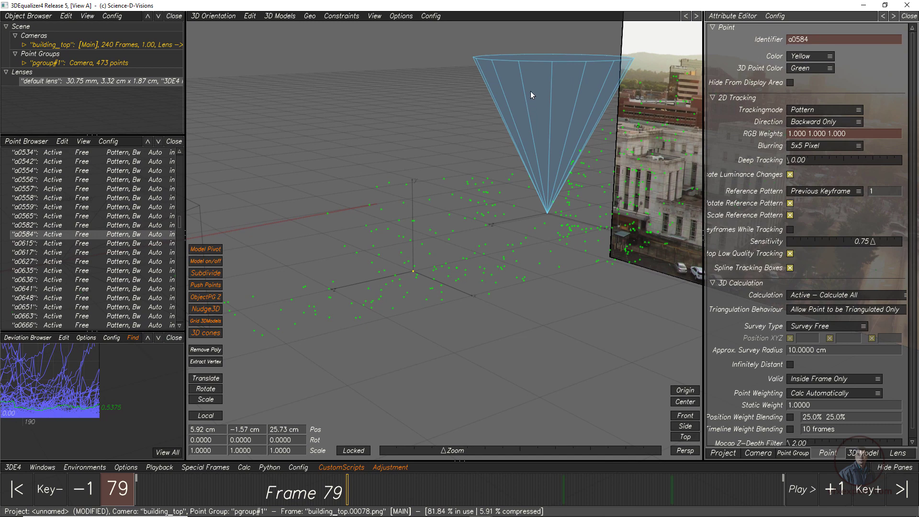
{"action": "left_click", "coordinate": [508, 74]}
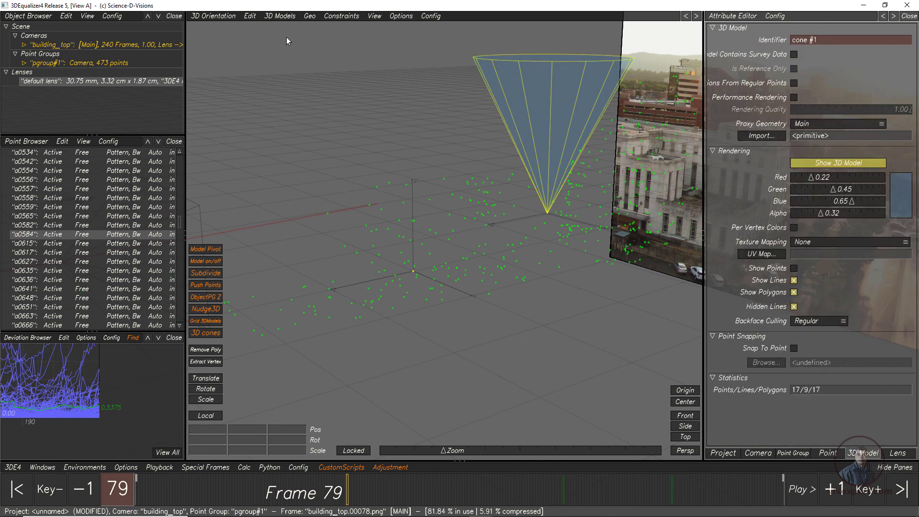
{"action": "left_click", "coordinate": [273, 17]}
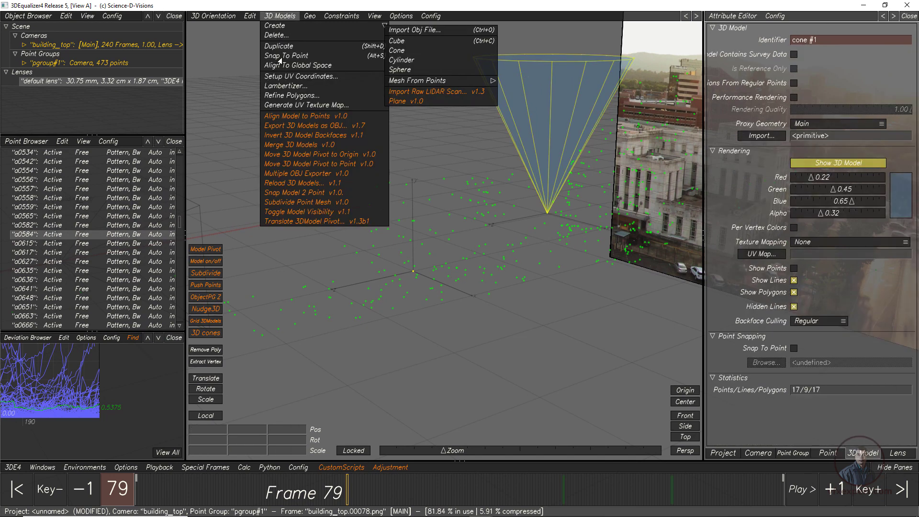
{"action": "left_click", "coordinate": [279, 57]}
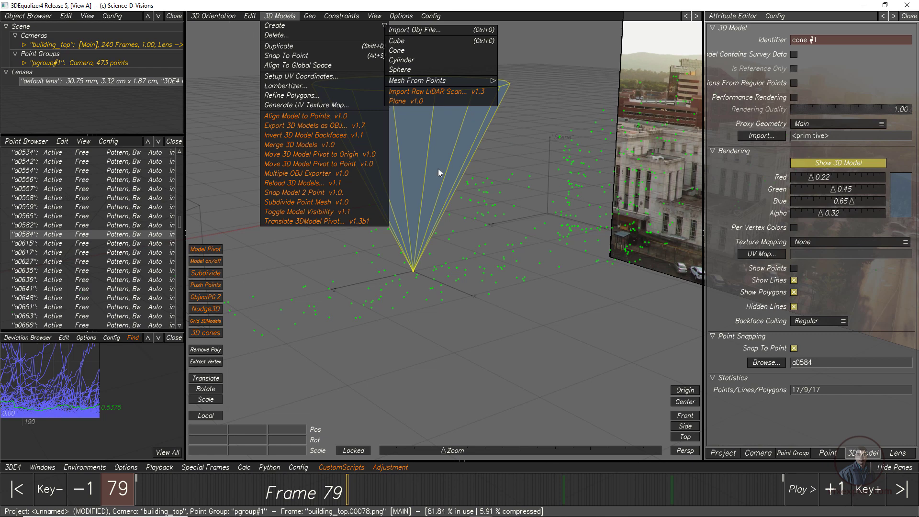
{"action": "left_click", "coordinate": [540, 63]}
{"action": "left_click_drag", "start_coordinate": [483, 52], "coordinate": [451, 112]}
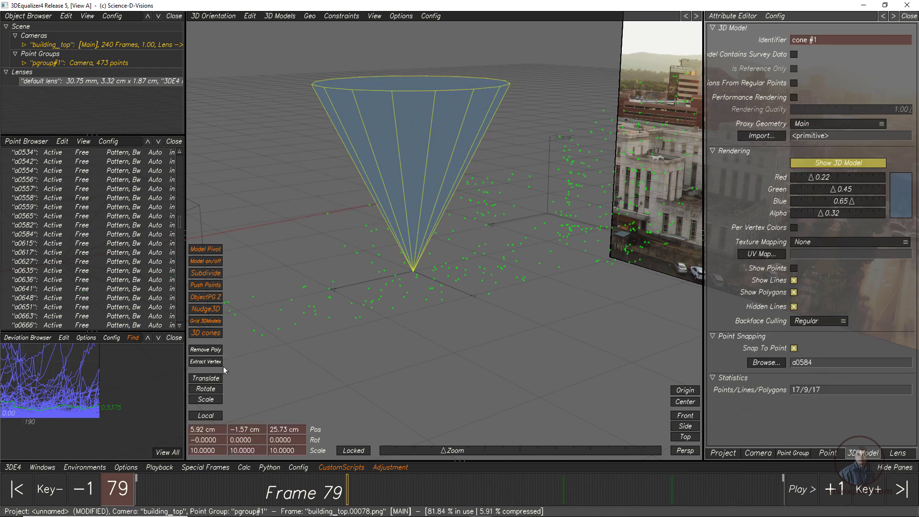
Scale the cone down uniformly to about 2.72.
{"action": "left_click", "coordinate": [208, 400]}
{"action": "scroll", "coordinate": [478, 296], "scroll_direction": "down", "scroll_amount": 5}
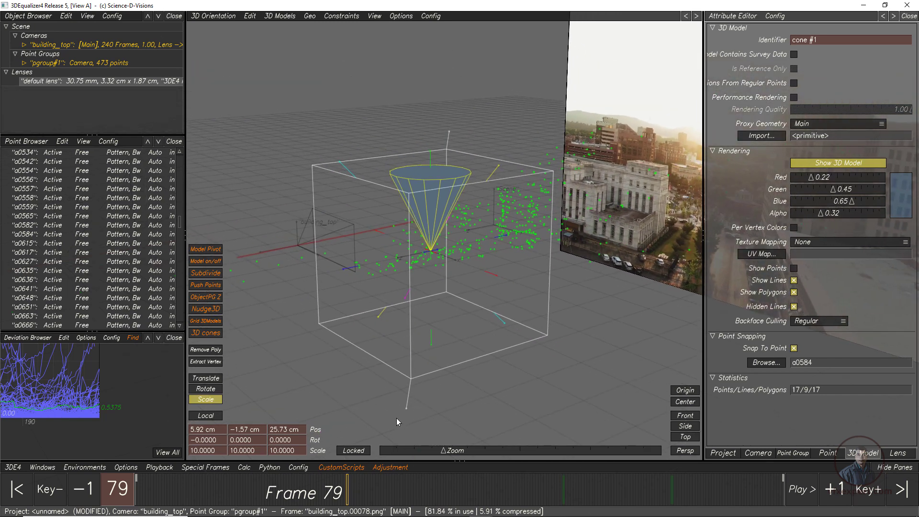
{"action": "left_click_drag", "start_coordinate": [403, 411], "coordinate": [425, 289]}
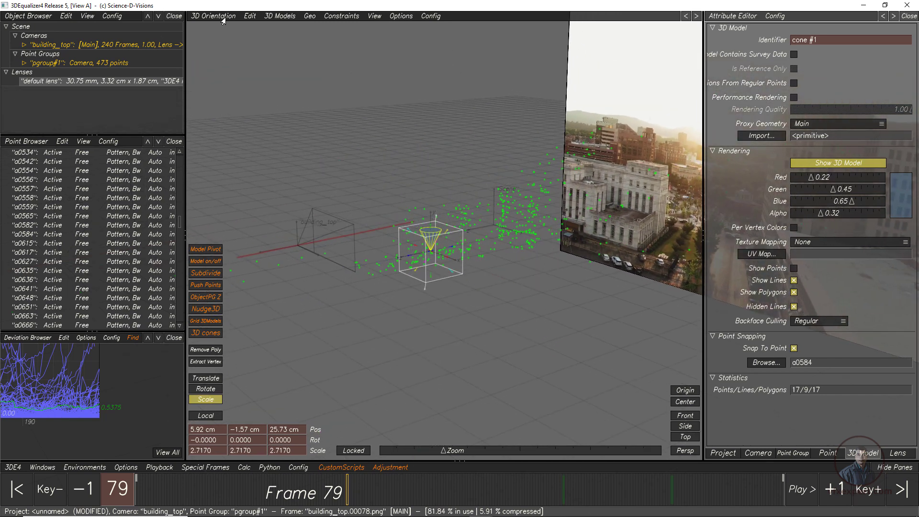
Hide the 3D points in the Lineup view, play the shot to check the cone on the roof, and return to frame 1.
{"action": "left_click", "coordinate": [221, 16]}
{"action": "left_click", "coordinate": [212, 64]}
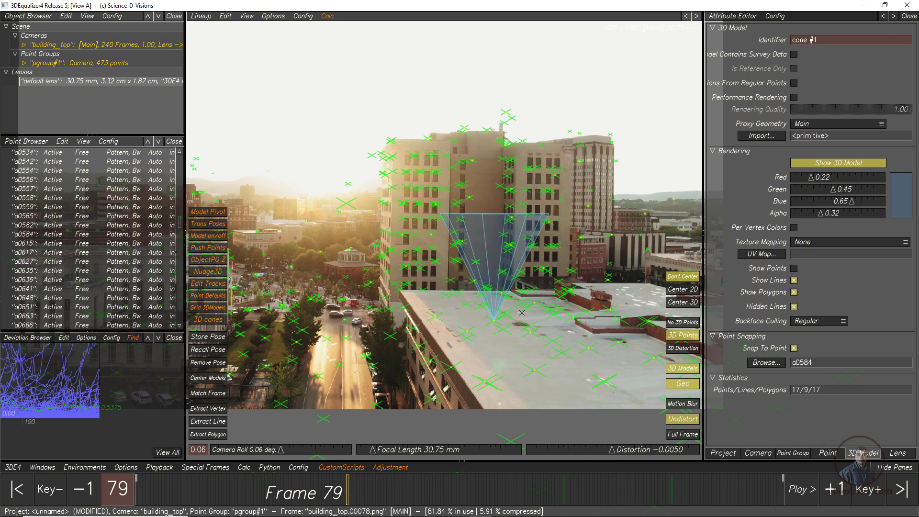
{"action": "left_click", "coordinate": [682, 322]}
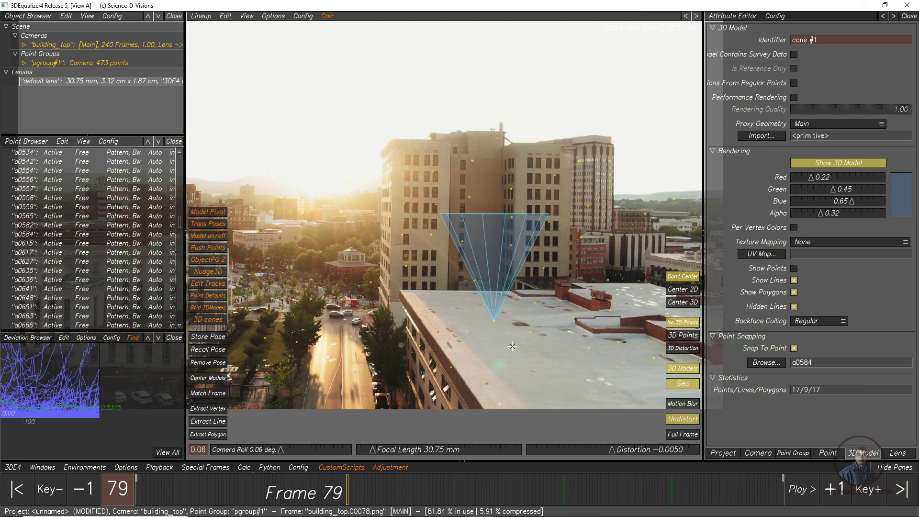
{"action": "left_click_drag", "start_coordinate": [296, 500], "coordinate": [72, 474]}
{"action": "left_click", "coordinate": [797, 493]}
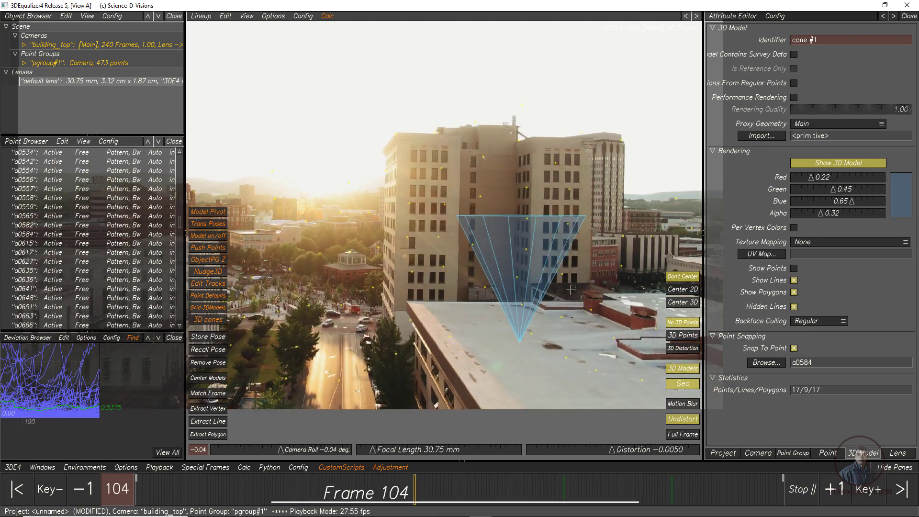
{"action": "left_click_drag", "start_coordinate": [599, 491], "coordinate": [122, 484]}
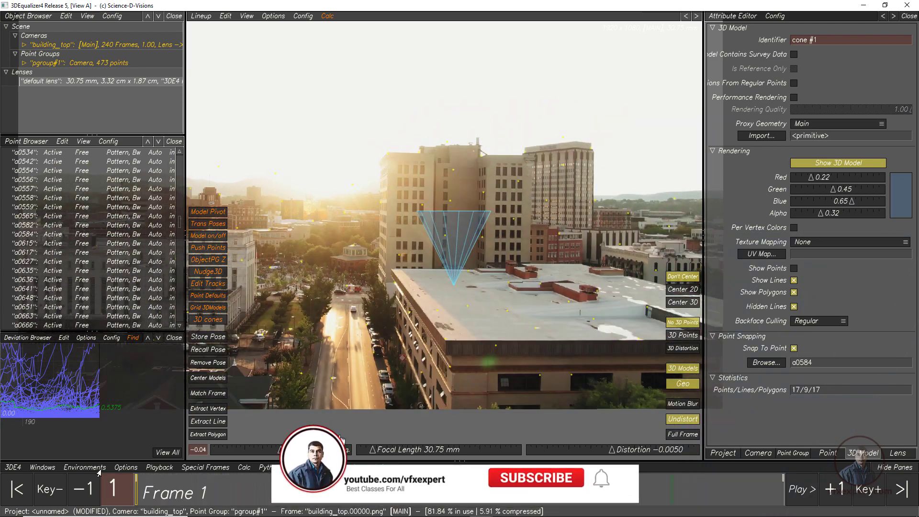
Switch to the 3D Orientation view and import eb_house_plant_01.obj from the 3DE\eb_house_plant_01 folder as a 3D model.
{"action": "left_click", "coordinate": [200, 17]}
{"action": "left_click", "coordinate": [211, 73]}
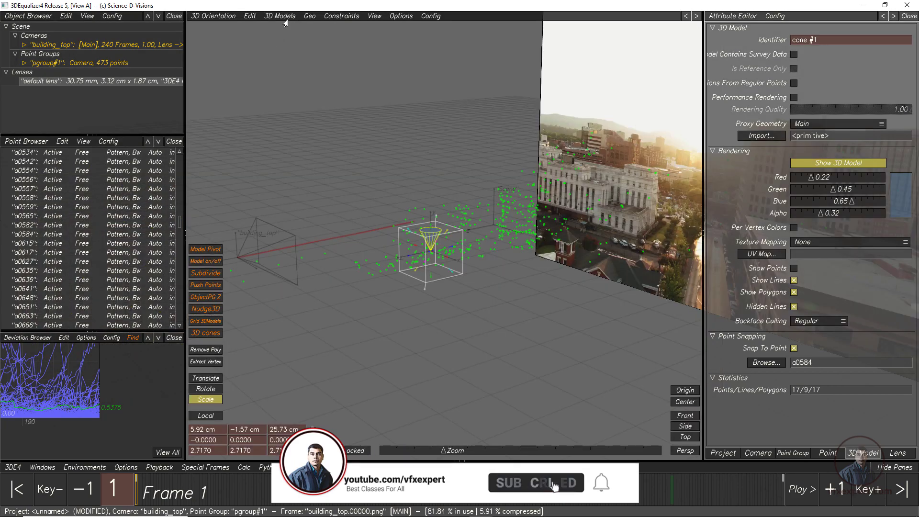
{"action": "left_click", "coordinate": [280, 15]}
{"action": "mouse_move", "coordinate": [282, 25]}
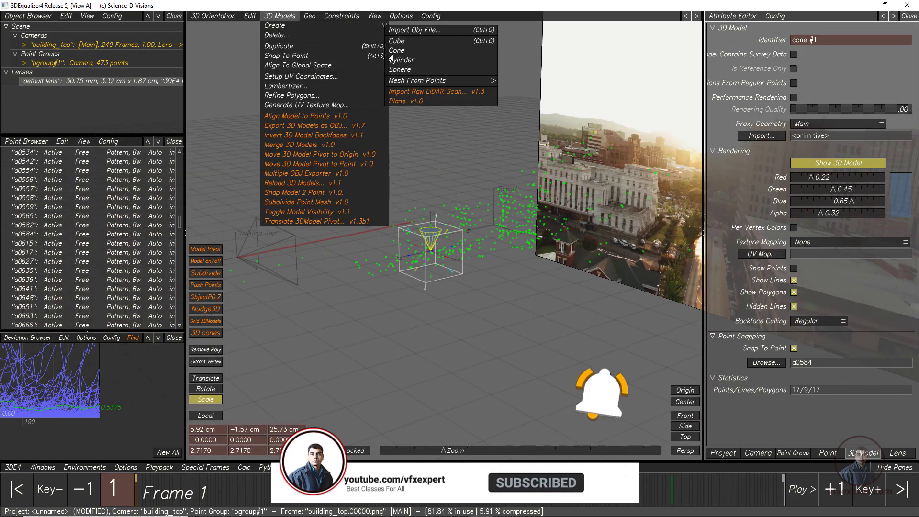
{"action": "left_click", "coordinate": [406, 31]}
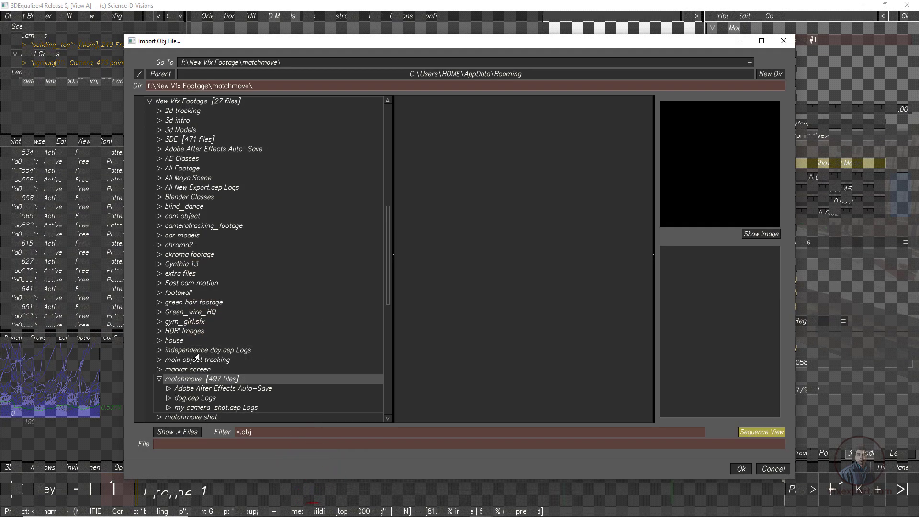
{"action": "scroll", "coordinate": [194, 354], "scroll_direction": "up", "scroll_amount": 2}
{"action": "left_click", "coordinate": [160, 183]}
{"action": "left_click", "coordinate": [206, 211]}
{"action": "left_click", "coordinate": [444, 103]}
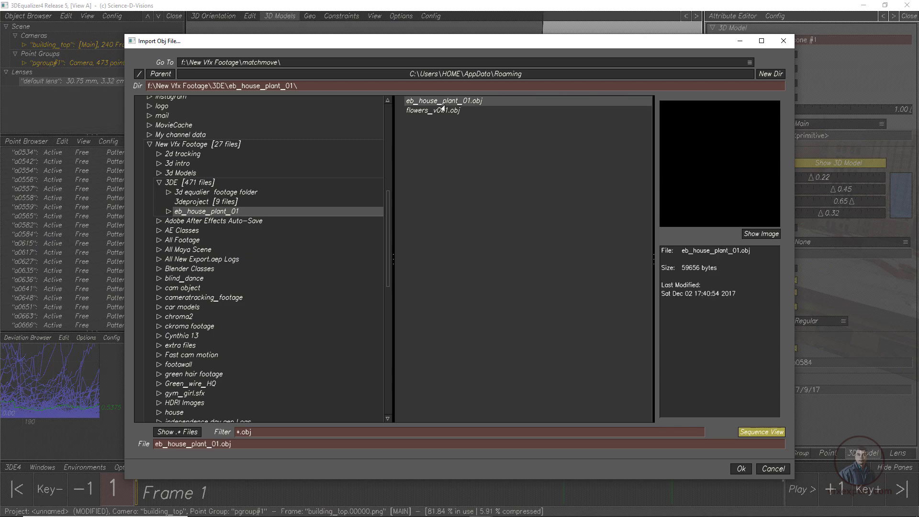
{"action": "left_click", "coordinate": [436, 114]}
{"action": "left_click", "coordinate": [454, 102]}
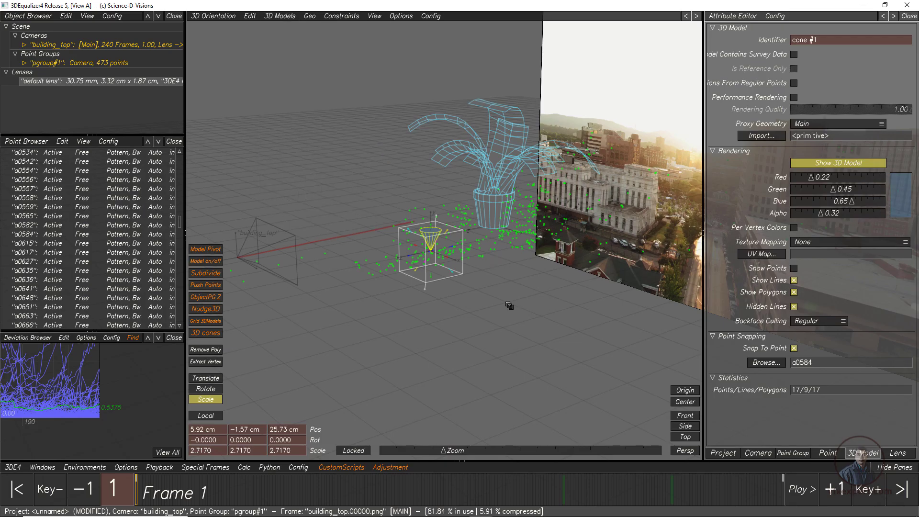
Select the house plant model, enable its polygon display and set its alpha to 0.44.
{"action": "right_click_drag", "start_coordinate": [509, 303], "coordinate": [469, 312], "text": "alt"}
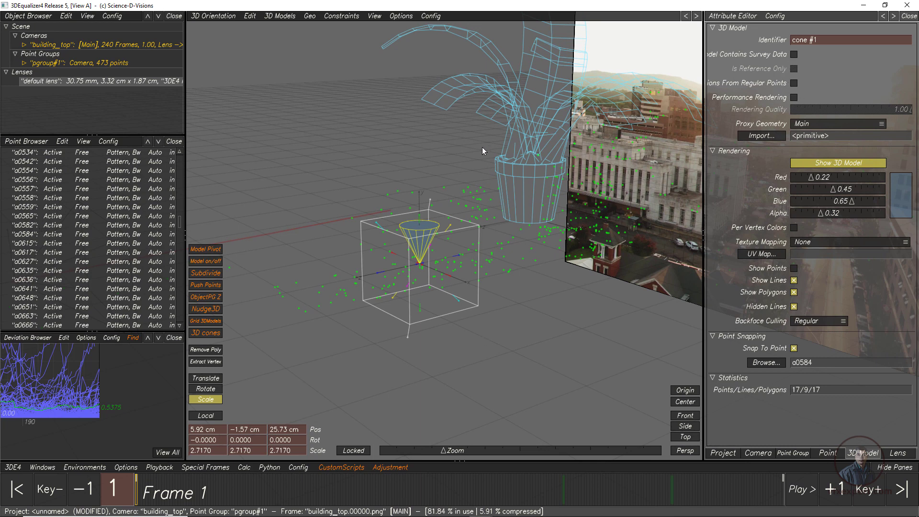
{"action": "left_click", "coordinate": [456, 94]}
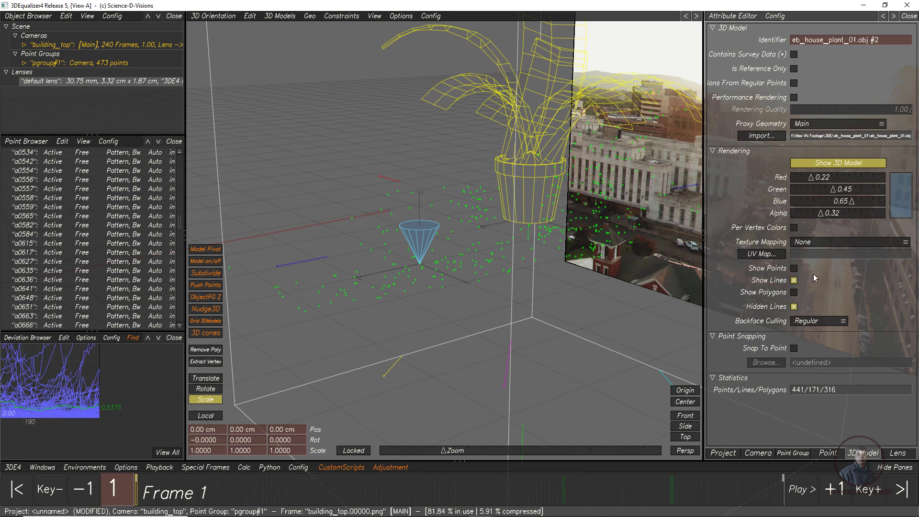
{"action": "left_click", "coordinate": [794, 292]}
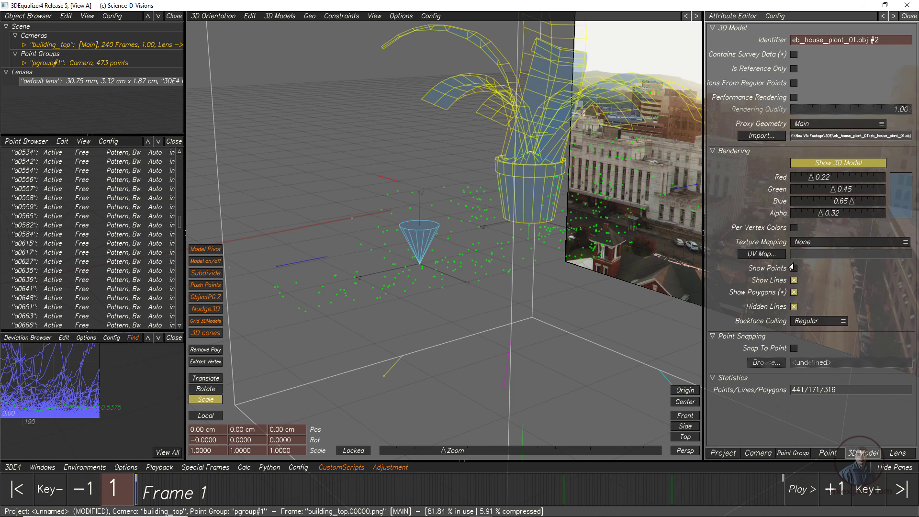
{"action": "left_click_drag", "start_coordinate": [820, 218], "coordinate": [831, 226]}
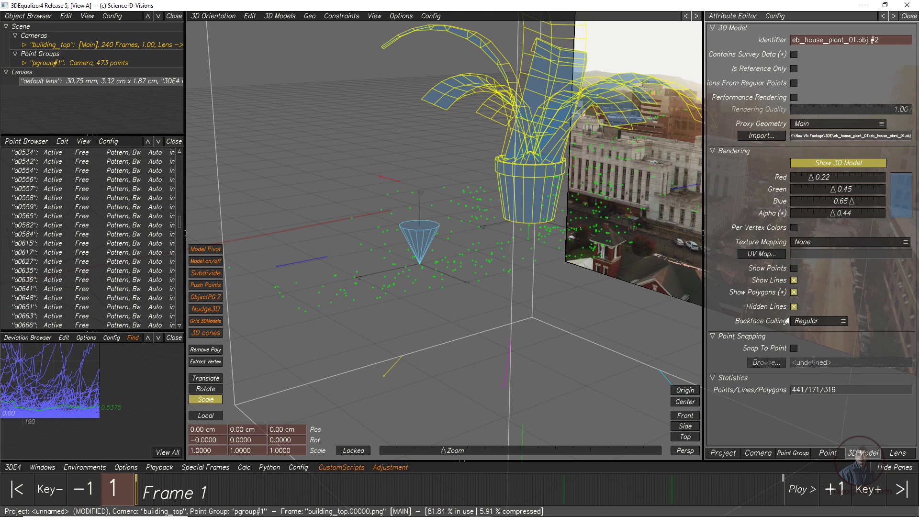
Select roof point a0584 at the cone's tip together with the house plant model and snap the plant to that point.
{"action": "scroll", "coordinate": [437, 246], "scroll_direction": "up", "scroll_amount": 10}
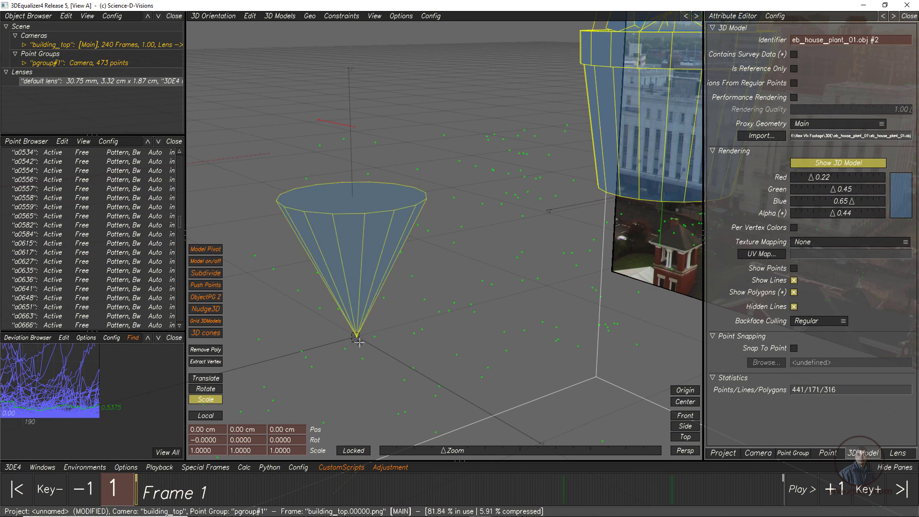
{"action": "left_click", "coordinate": [358, 342]}
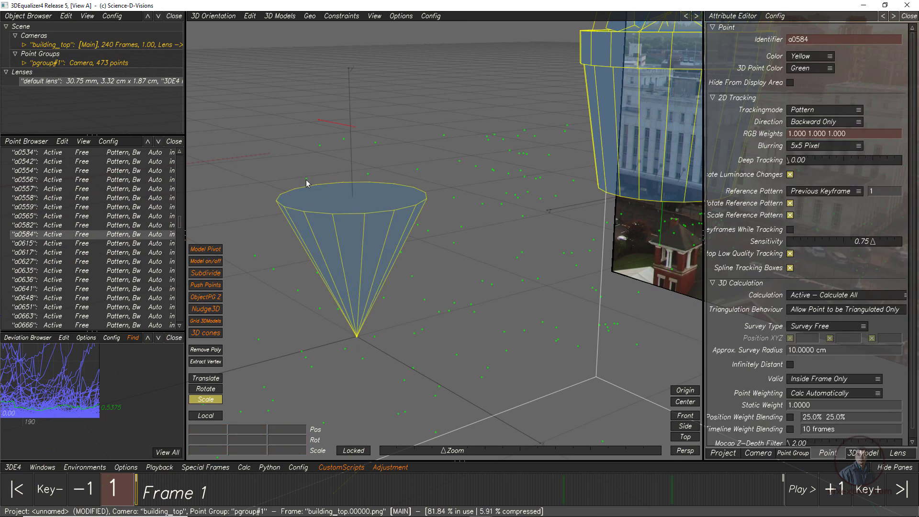
{"action": "left_click_drag", "start_coordinate": [284, 185], "coordinate": [295, 196]}
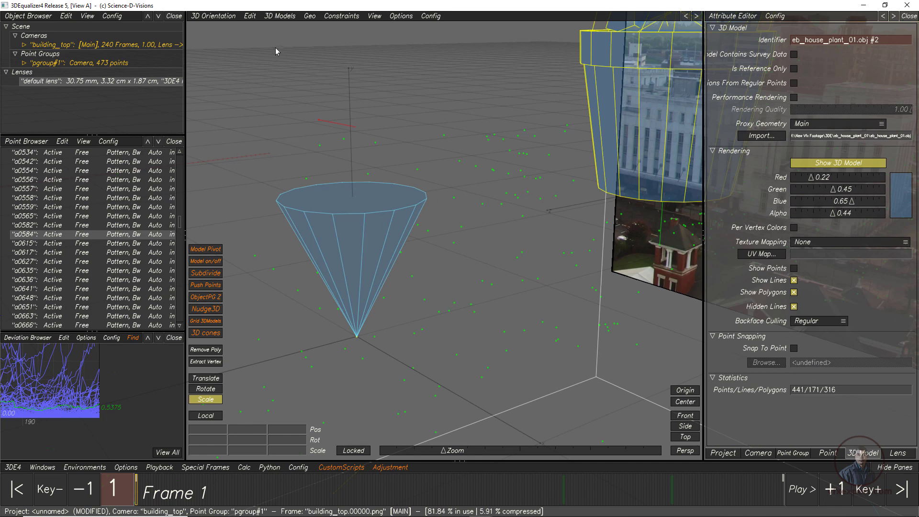
{"action": "left_click", "coordinate": [269, 18]}
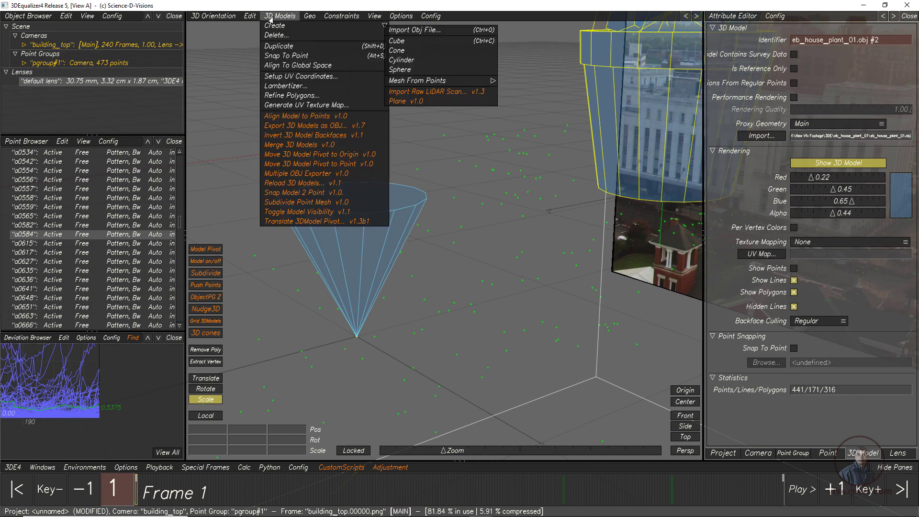
{"action": "left_click", "coordinate": [282, 56]}
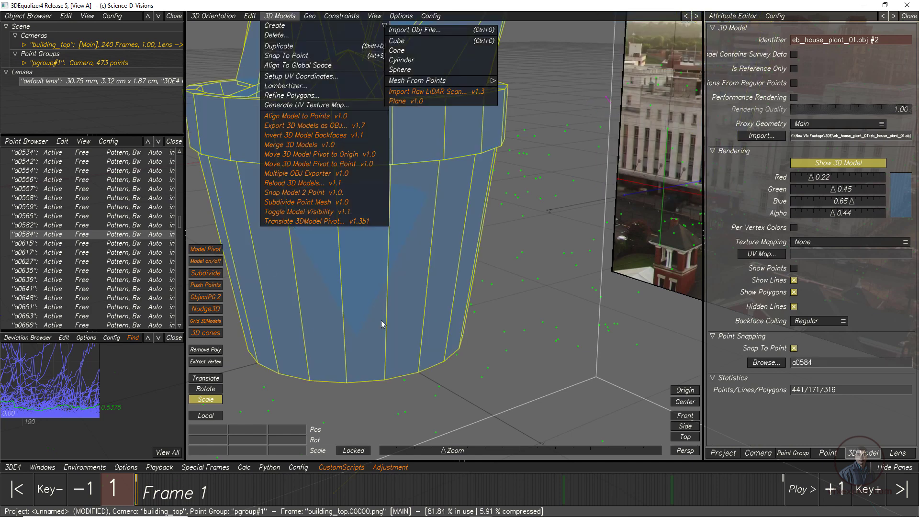
{"action": "left_click", "coordinate": [529, 234]}
{"action": "right_click_drag", "start_coordinate": [523, 281], "coordinate": [460, 182], "text": "alt"}
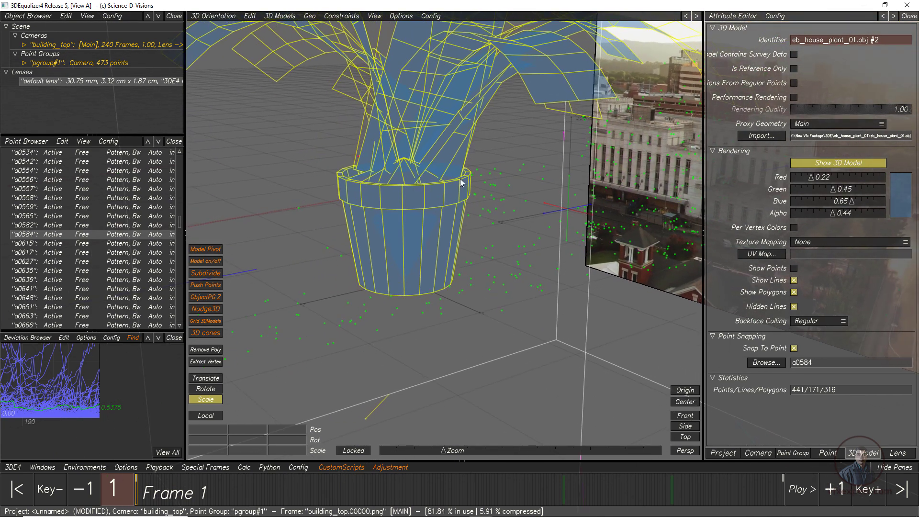
Expand the point group's 3D models in the Object Browser and hide the cone #1 model.
{"action": "left_click", "coordinate": [23, 64]}
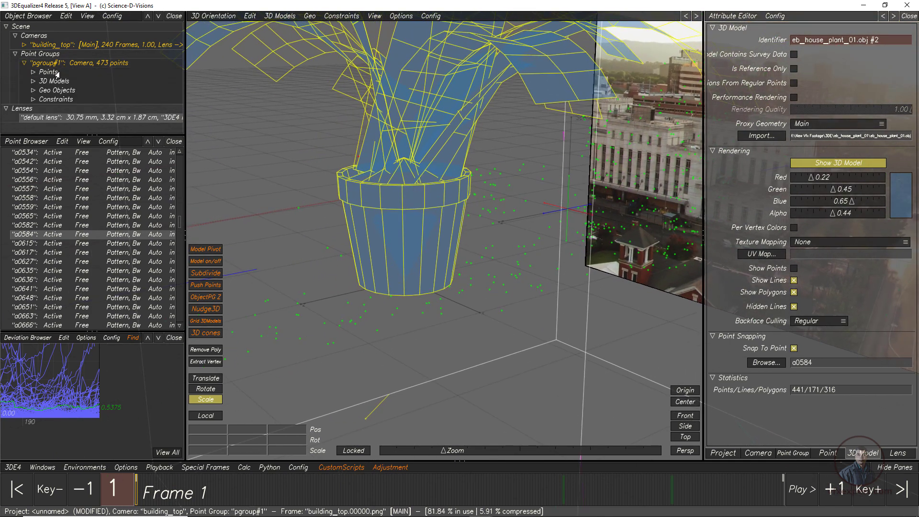
{"action": "left_click", "coordinate": [40, 91]}
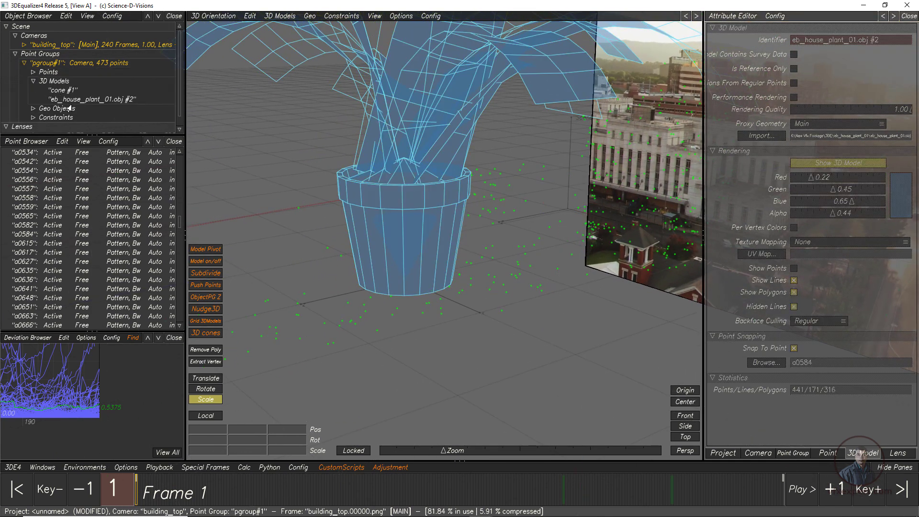
{"action": "left_click", "coordinate": [58, 90]}
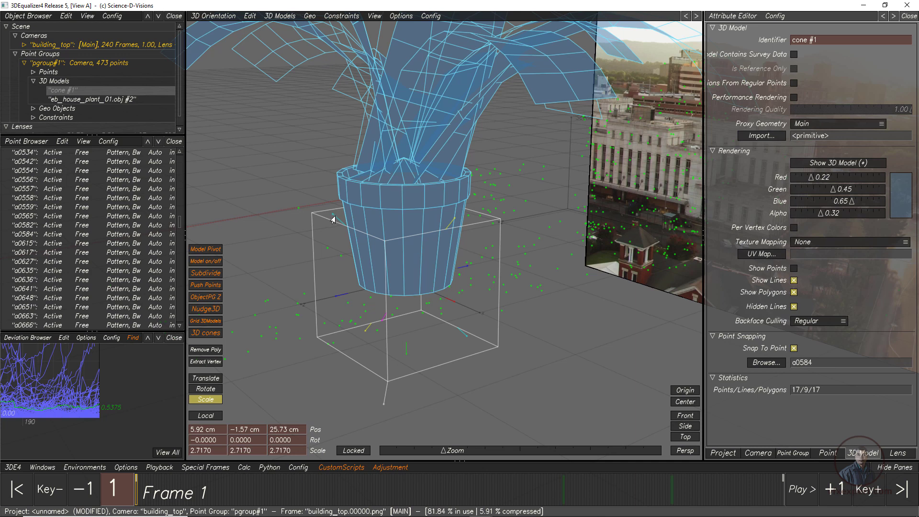
Scale the house plant model down uniformly to about 0.226 and switch to the Lineup view.
{"action": "left_click", "coordinate": [91, 99]}
{"action": "left_click", "coordinate": [212, 15]}
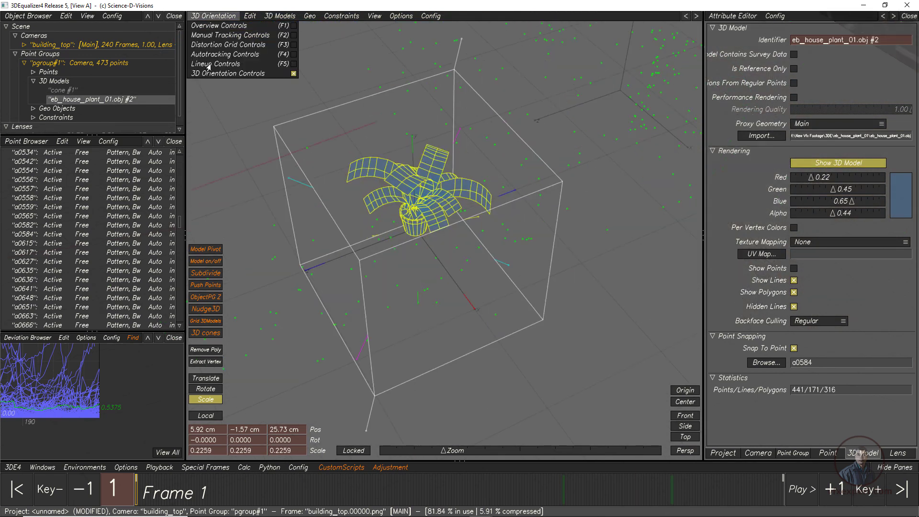
{"action": "left_click", "coordinate": [209, 66]}
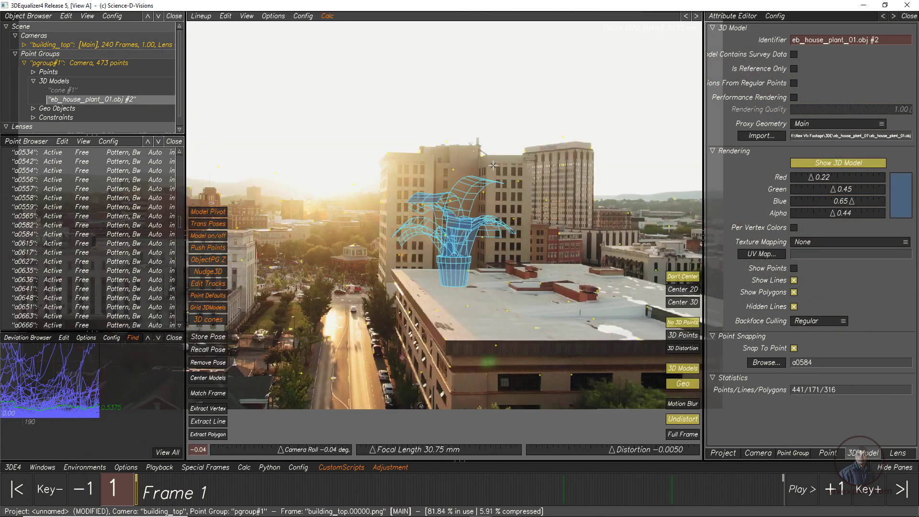
Close the Deviation Browser, narrow the browser panes and frame the full image in the enlarged Lineup view.
{"action": "left_click_drag", "start_coordinate": [227, 504], "coordinate": [85, 509]}
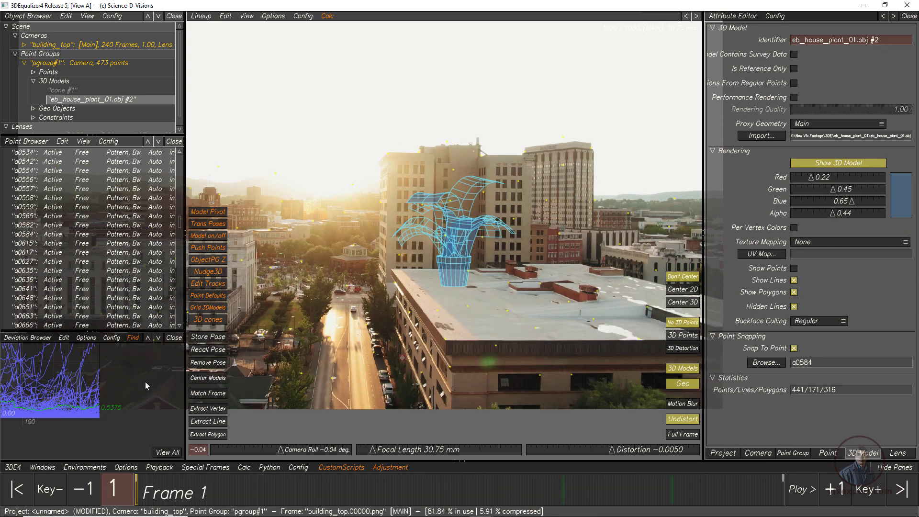
{"action": "left_click", "coordinate": [173, 338]}
{"action": "left_click_drag", "start_coordinate": [184, 329], "coordinate": [136, 328]}
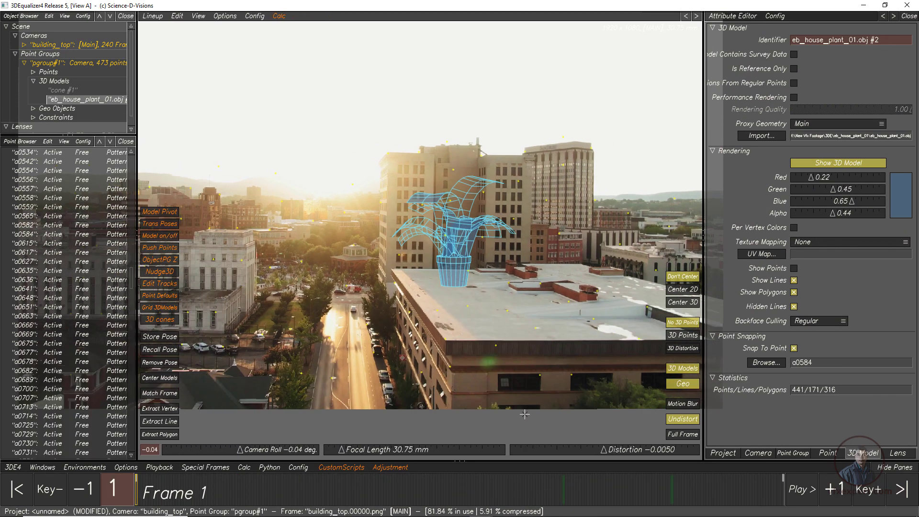
{"action": "left_click", "coordinate": [682, 435]}
{"action": "right_click_drag", "start_coordinate": [583, 366], "coordinate": [625, 384]}
{"action": "middle_click_drag", "start_coordinate": [518, 397], "coordinate": [536, 421]}
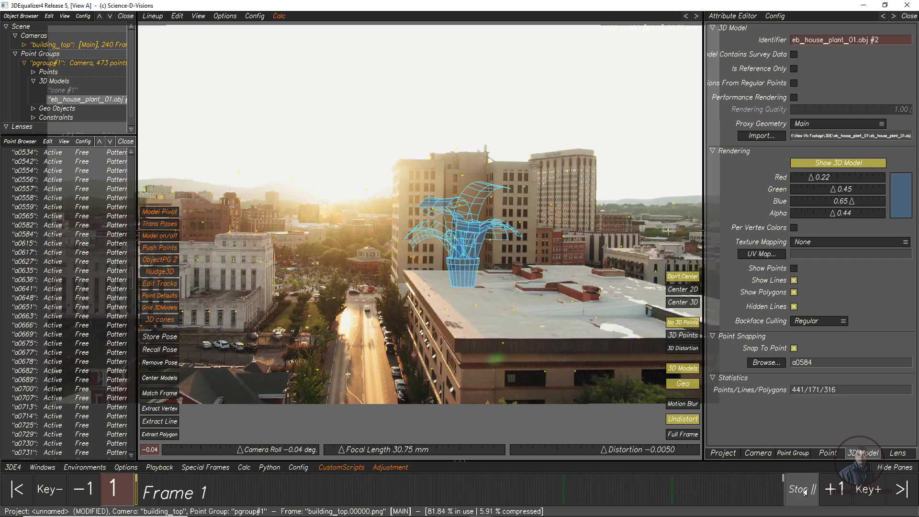